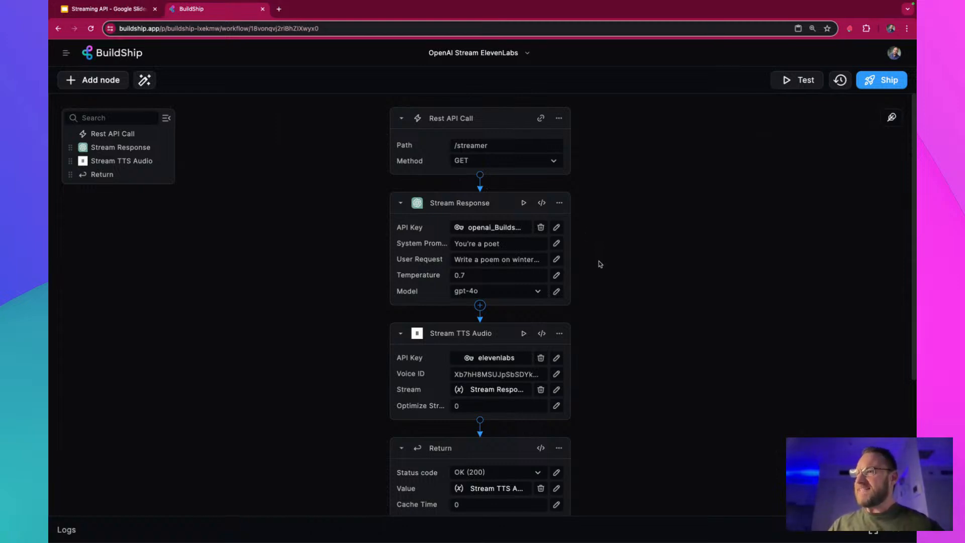
Review the available models and the user request text of the Stream Response node without changing them
{"action": "left_click", "coordinate": [524, 295]}
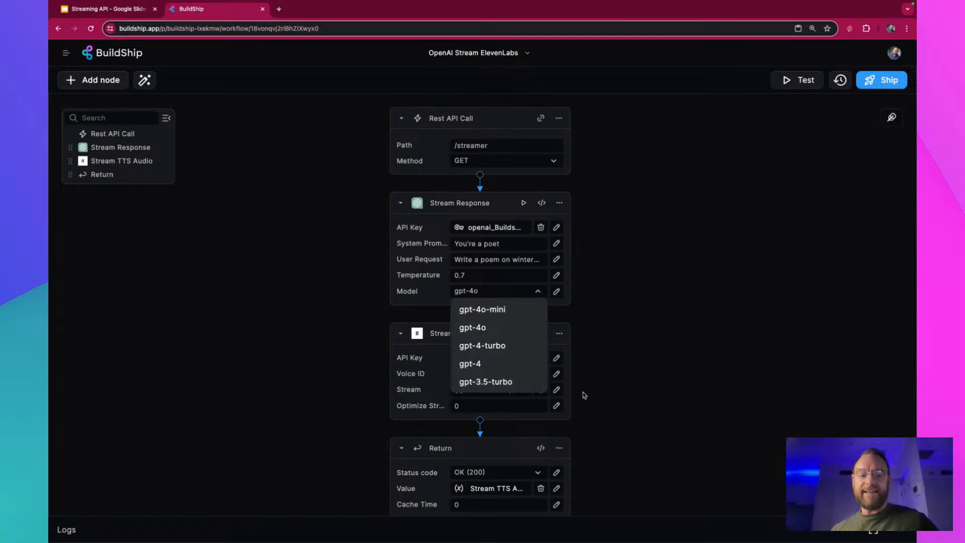
{"action": "left_click", "coordinate": [602, 365]}
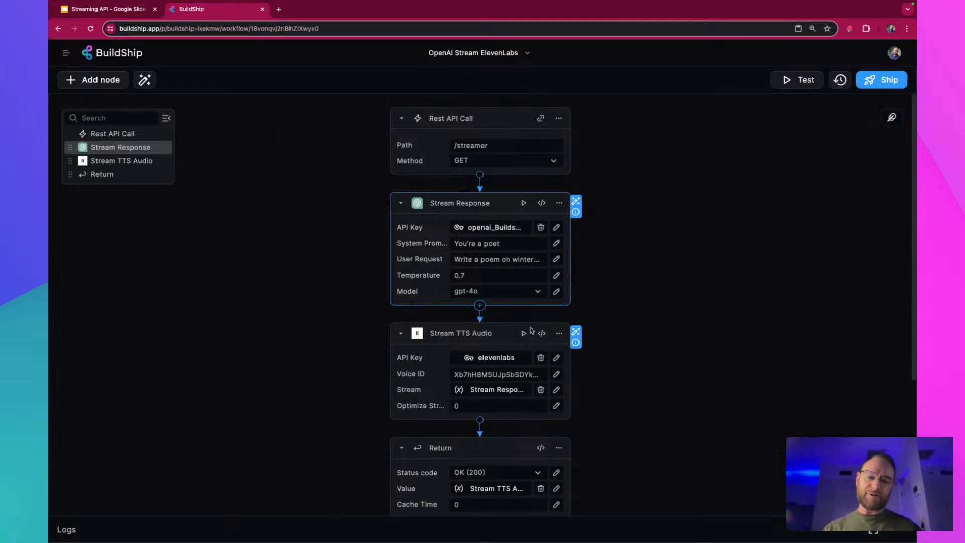
{"action": "scroll", "coordinate": [527, 333], "scroll_direction": "down", "scroll_amount": 3}
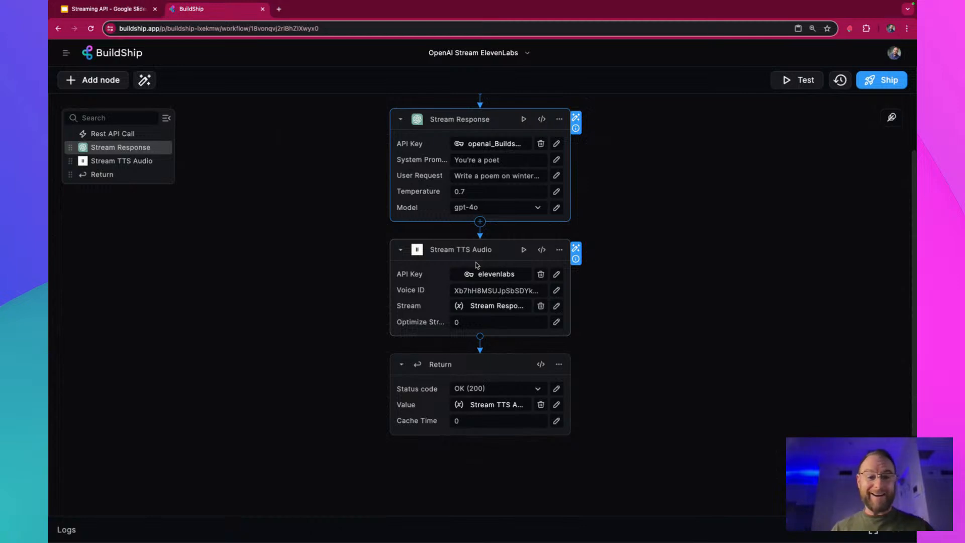
{"action": "left_click", "coordinate": [555, 176]}
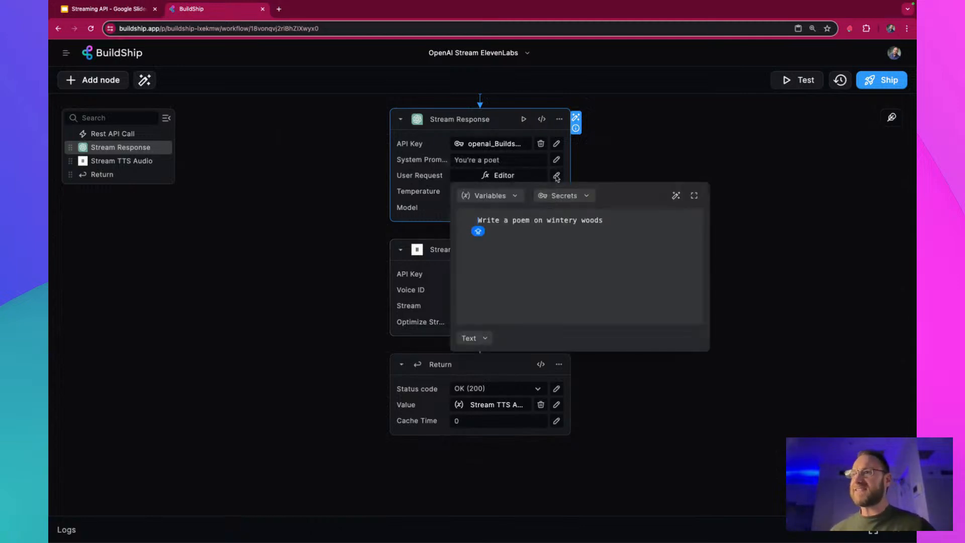
{"action": "left_click", "coordinate": [628, 219]}
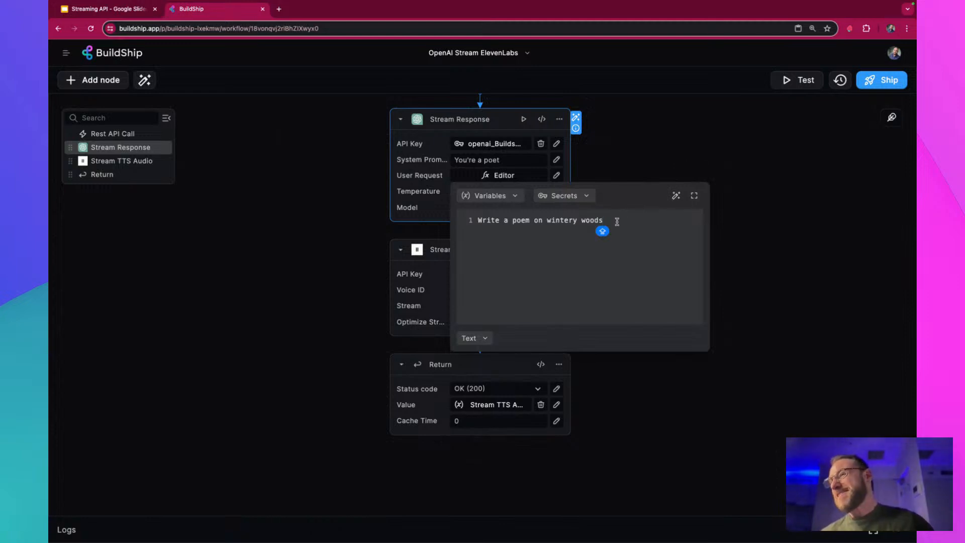
{"action": "left_click", "coordinate": [660, 137]}
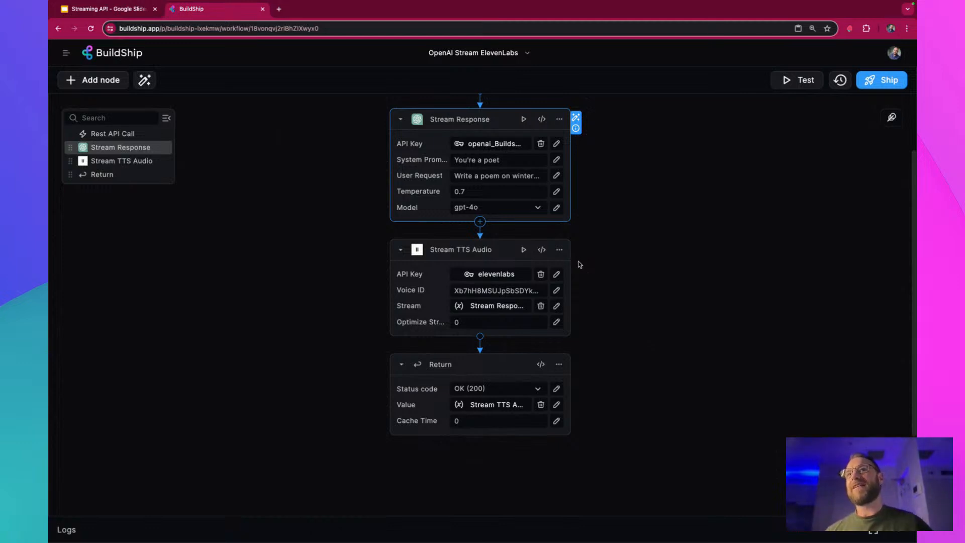
Ship the OpenAI Stream ElevenLabs workflow, open its /streamer endpoint in a new browser tab and play the audio
{"action": "left_click", "coordinate": [898, 83]}
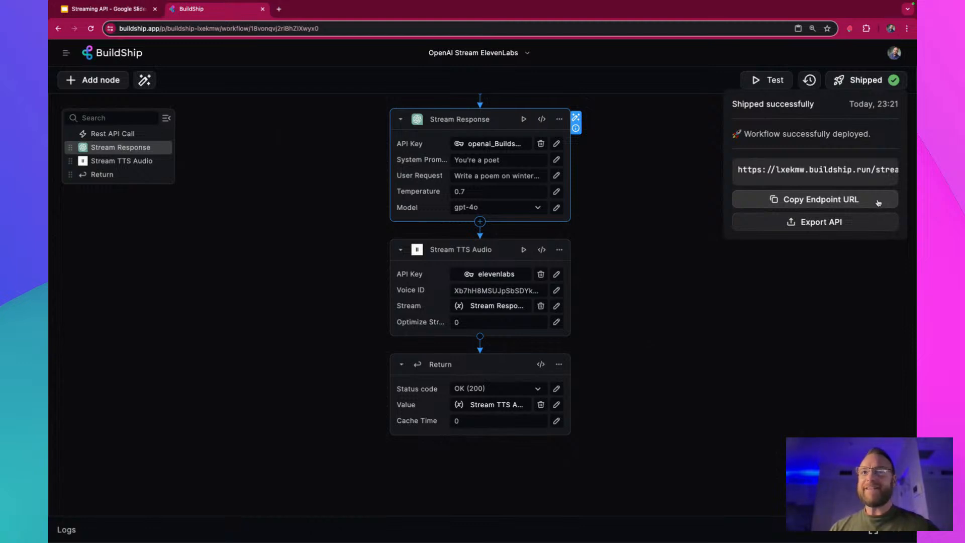
{"action": "left_click", "coordinate": [280, 10]}
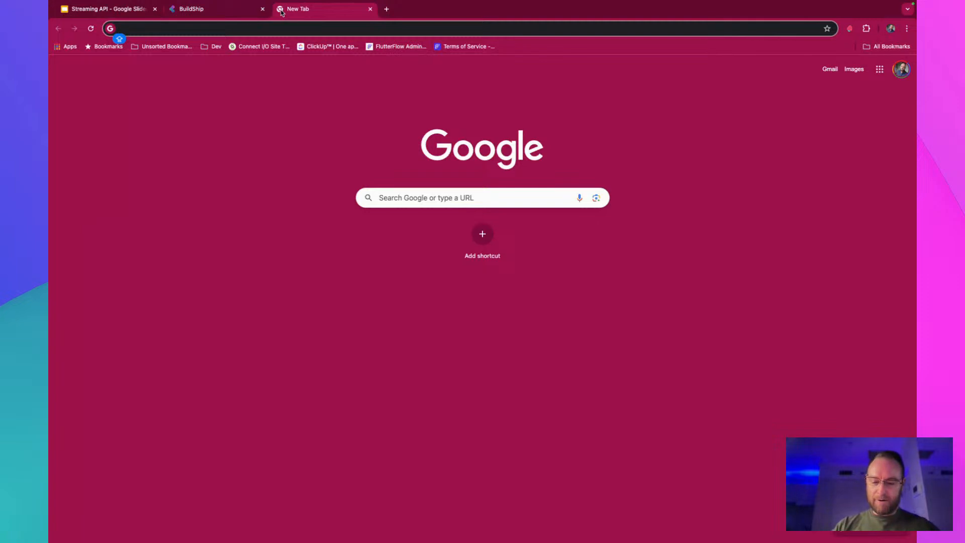
{"action": "type", "text": "https://lxekmw.buildship.run/streamer"}
{"action": "key", "text": "Return"}
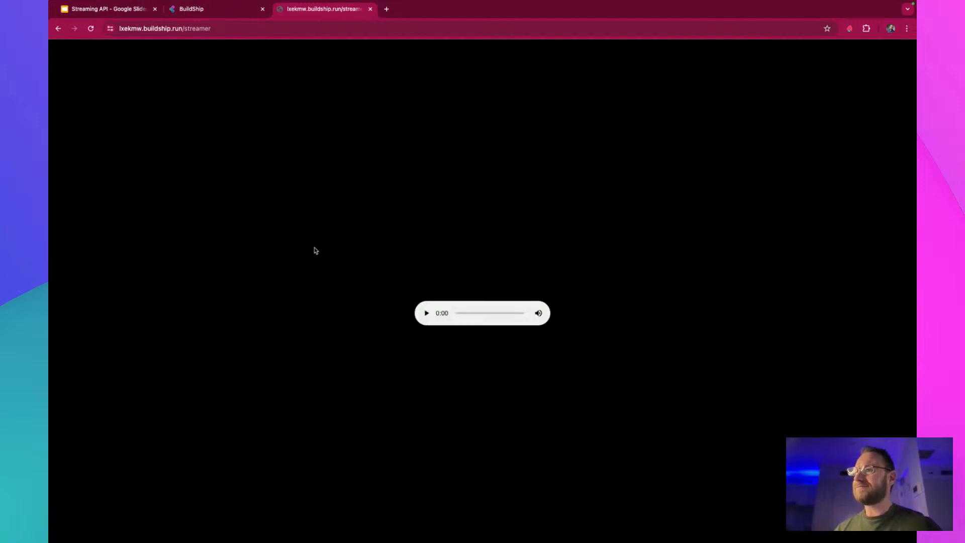
{"action": "left_click", "coordinate": [426, 313]}
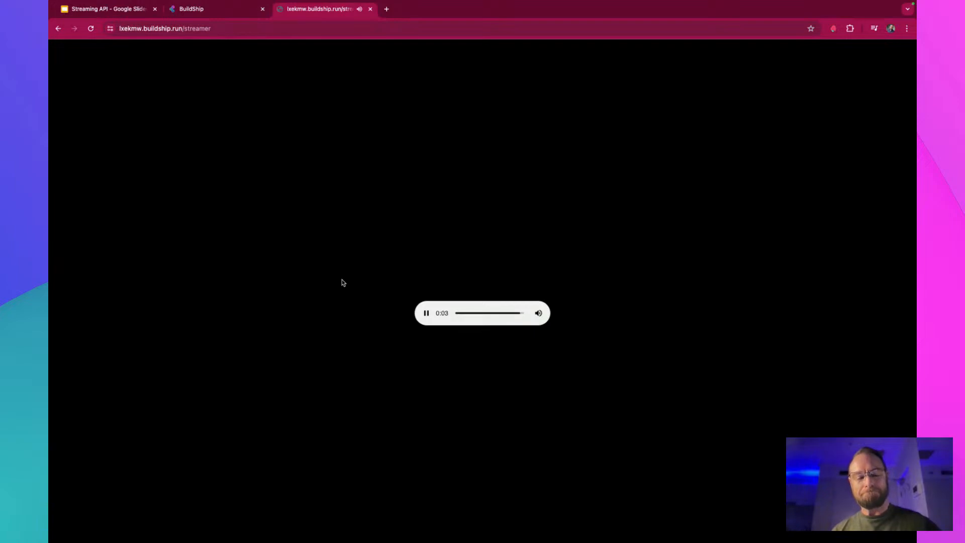
Return to BuildShip, refresh the workflow logs and expand the newest run in a full-size log view
{"action": "left_click", "coordinate": [224, 11]}
{"action": "left_click", "coordinate": [679, 536]}
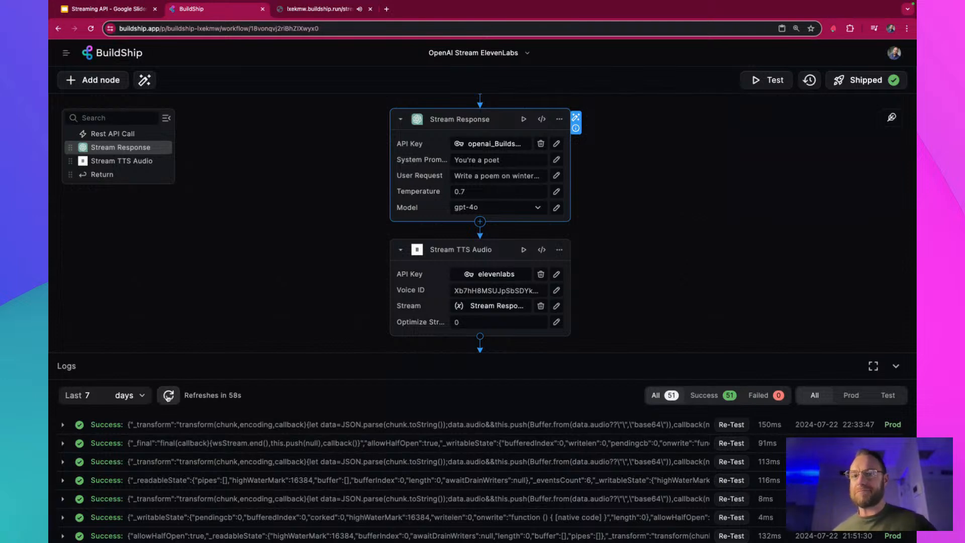
{"action": "left_click", "coordinate": [168, 395]}
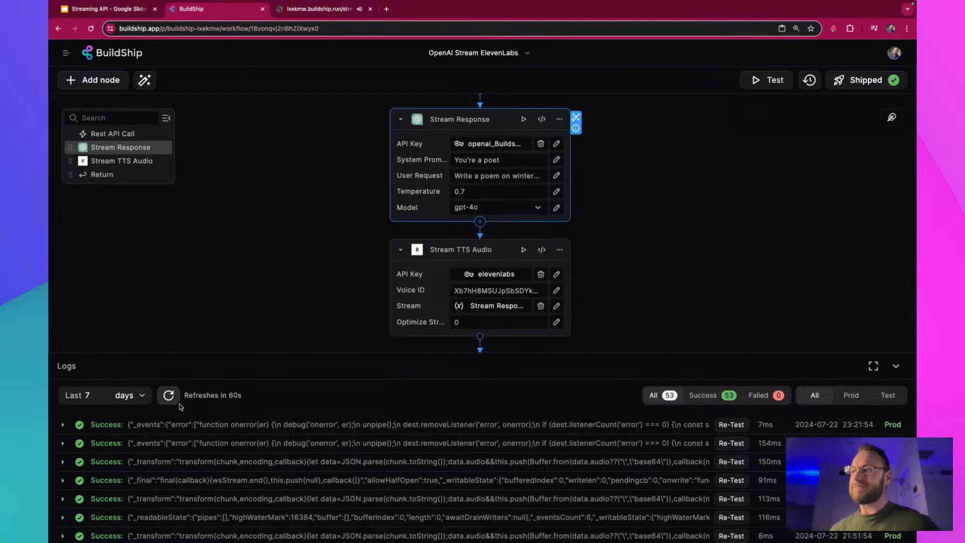
{"action": "left_click", "coordinate": [250, 426]}
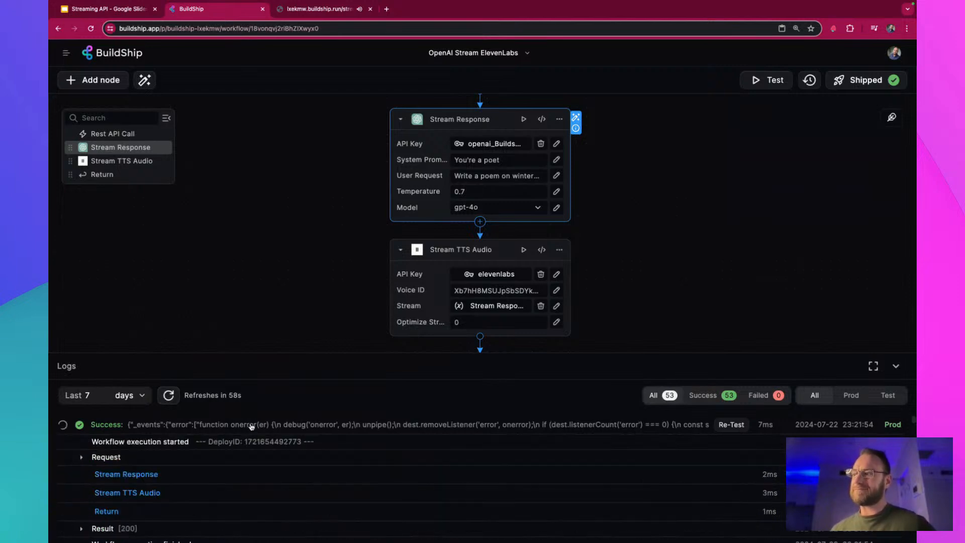
{"action": "left_click", "coordinate": [872, 370]}
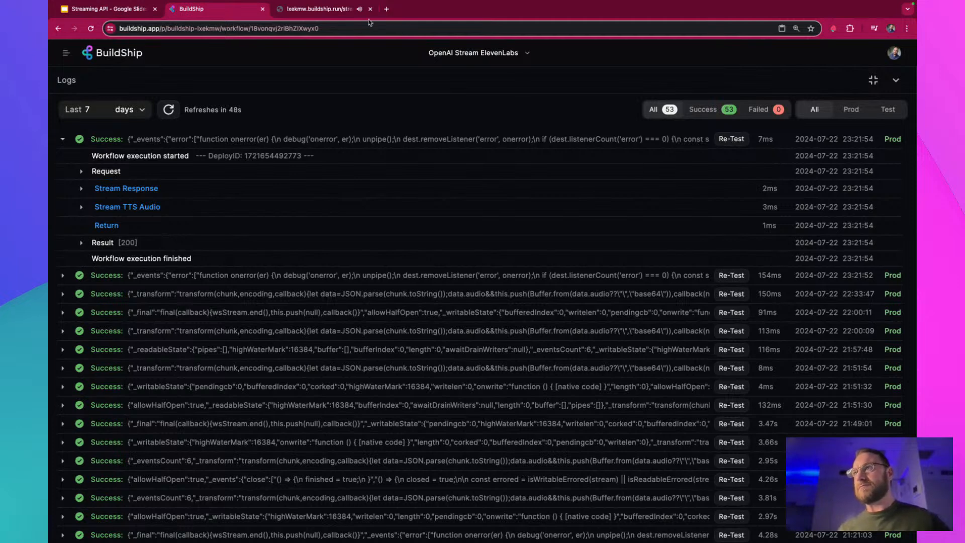
Pause the streamed audio in its tab and inspect the Stream Response node's input in the newest run's log
{"action": "left_click", "coordinate": [332, 10]}
{"action": "left_click", "coordinate": [426, 312]}
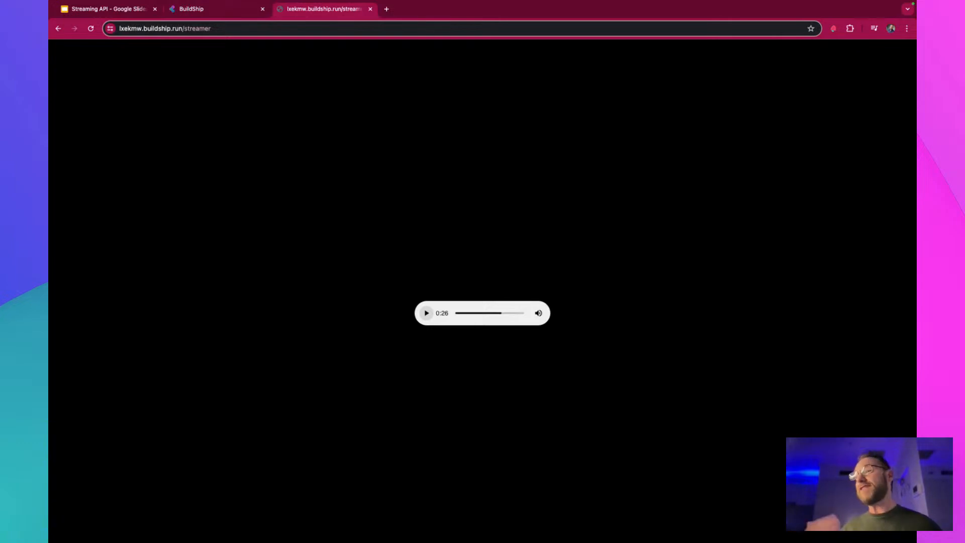
{"action": "left_click", "coordinate": [191, 10]}
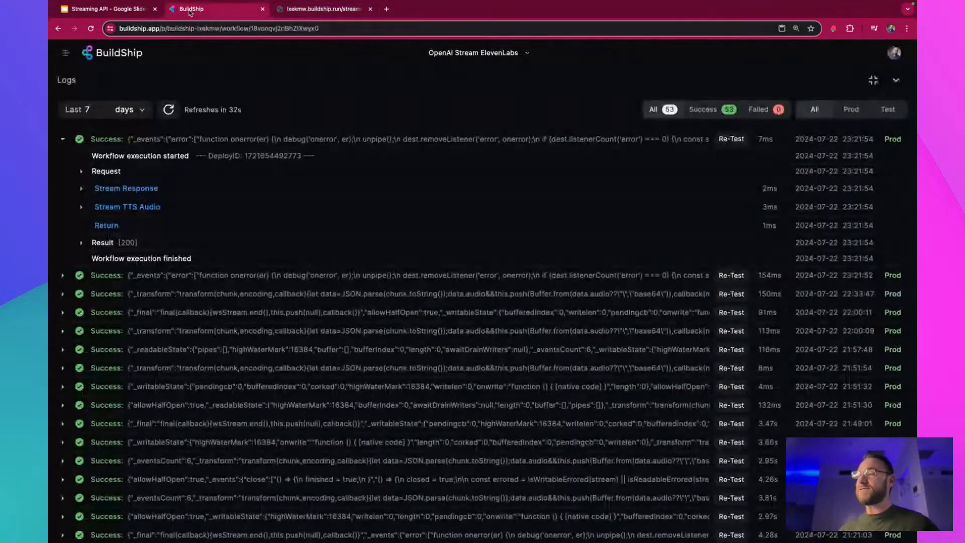
{"action": "double_click", "coordinate": [187, 192]}
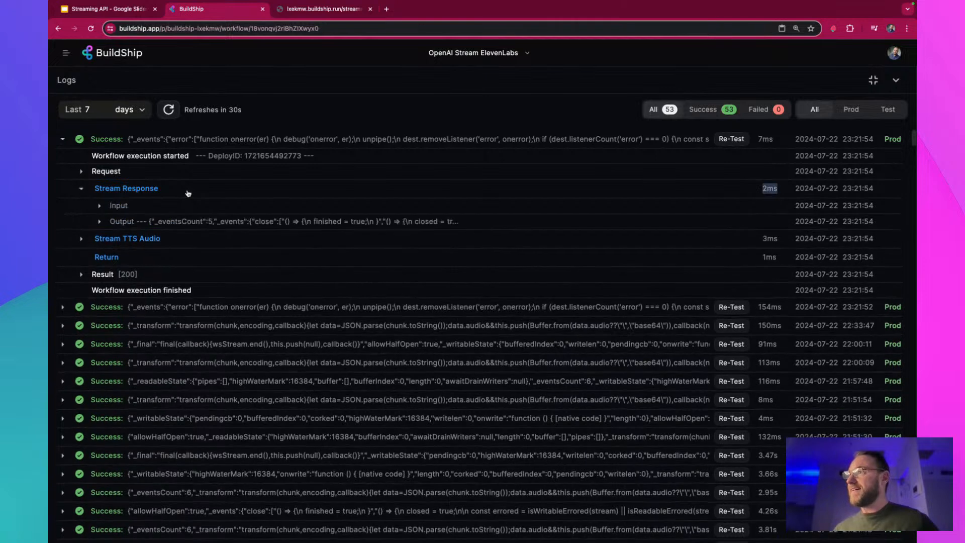
{"action": "left_click", "coordinate": [181, 190]}
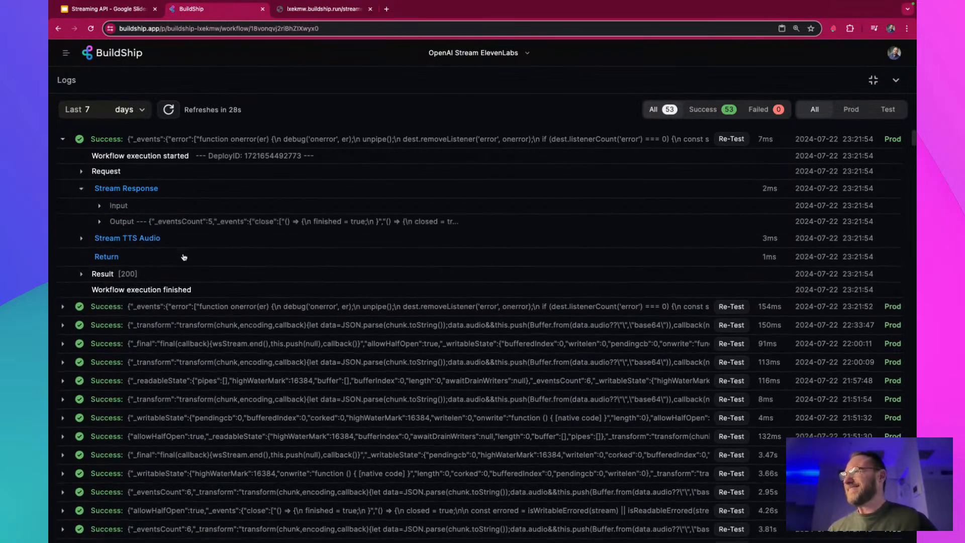
{"action": "left_click", "coordinate": [156, 208]}
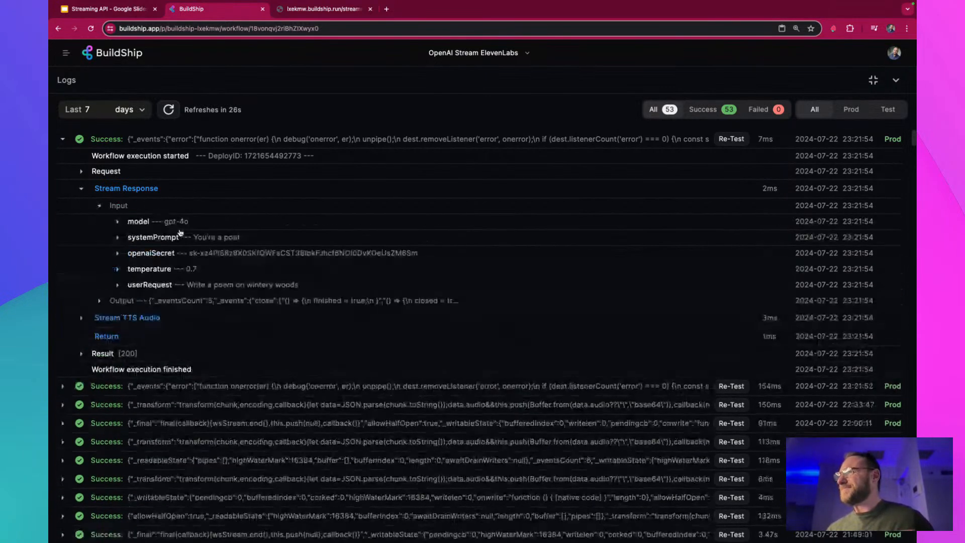
{"action": "left_click", "coordinate": [166, 205]}
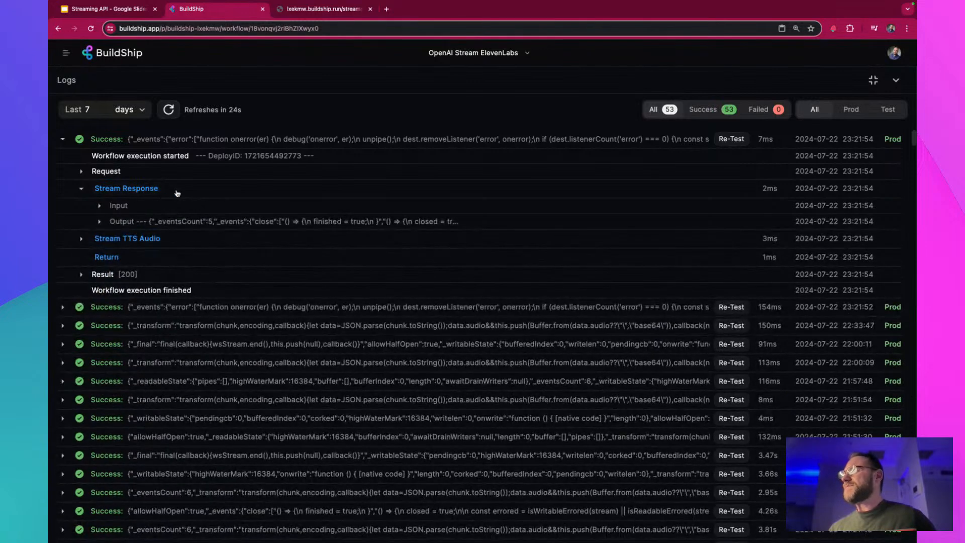
{"action": "left_click", "coordinate": [175, 191]}
Inspect the newest run's result in the logs, closing the logs and the audio endpoint tab when done
{"action": "left_click", "coordinate": [322, 9]}
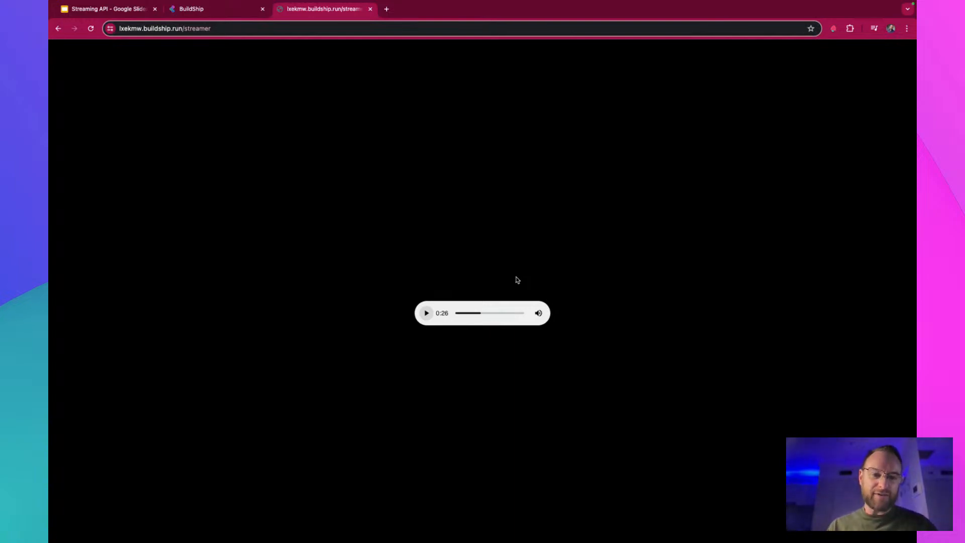
{"action": "left_click", "coordinate": [232, 10]}
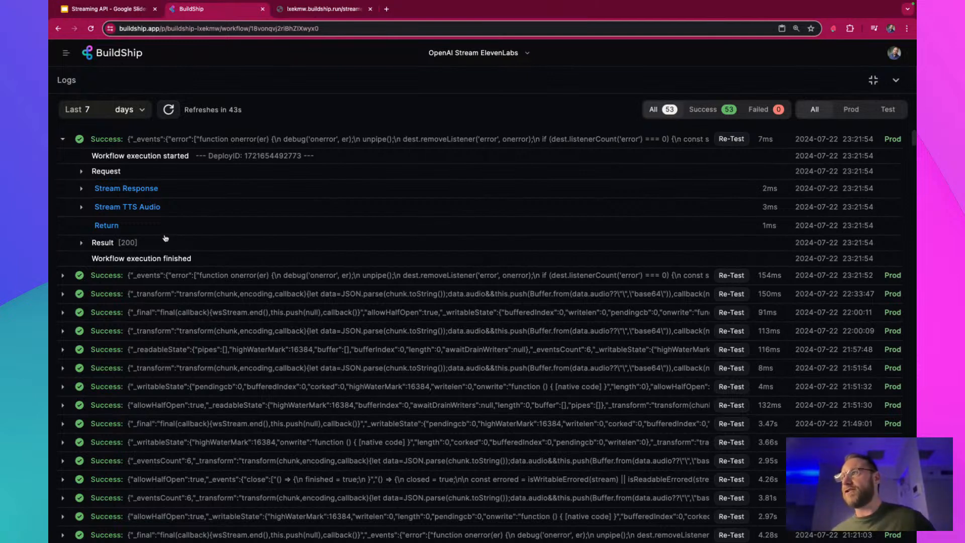
{"action": "left_click", "coordinate": [153, 245]}
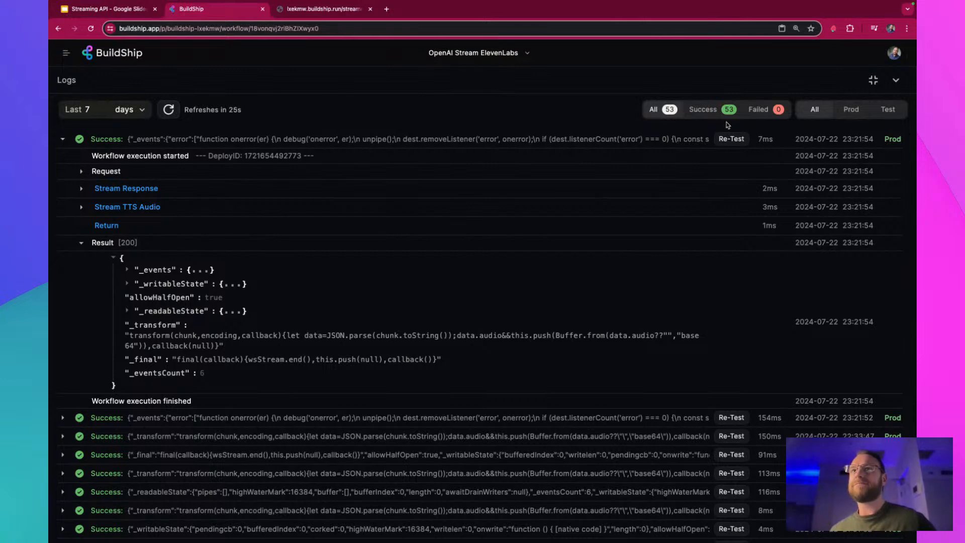
{"action": "left_click", "coordinate": [895, 81]}
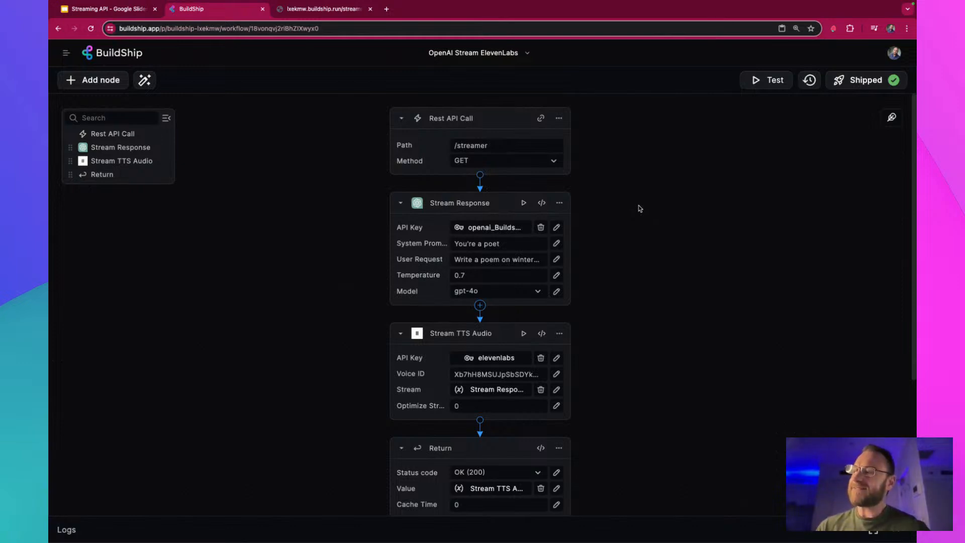
{"action": "left_click", "coordinate": [370, 9]}
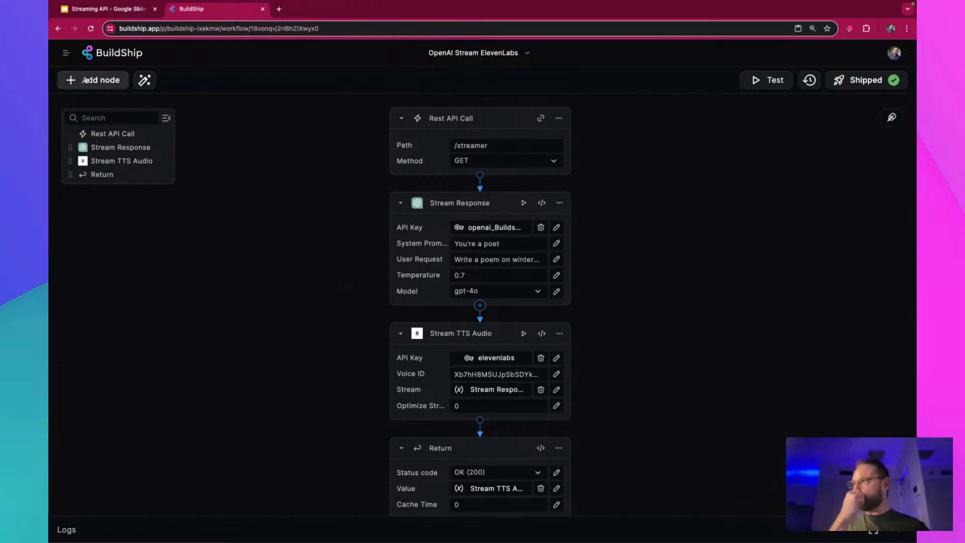
Browse the Assistant category of the templates and create a new flow from the Streaming Assistant template
{"action": "left_click", "coordinate": [66, 53]}
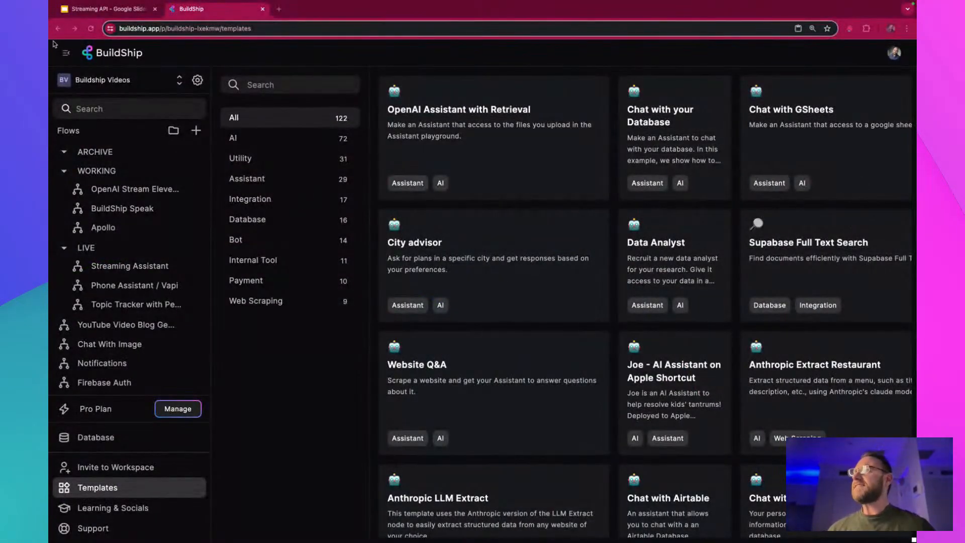
{"action": "left_click", "coordinate": [65, 57]}
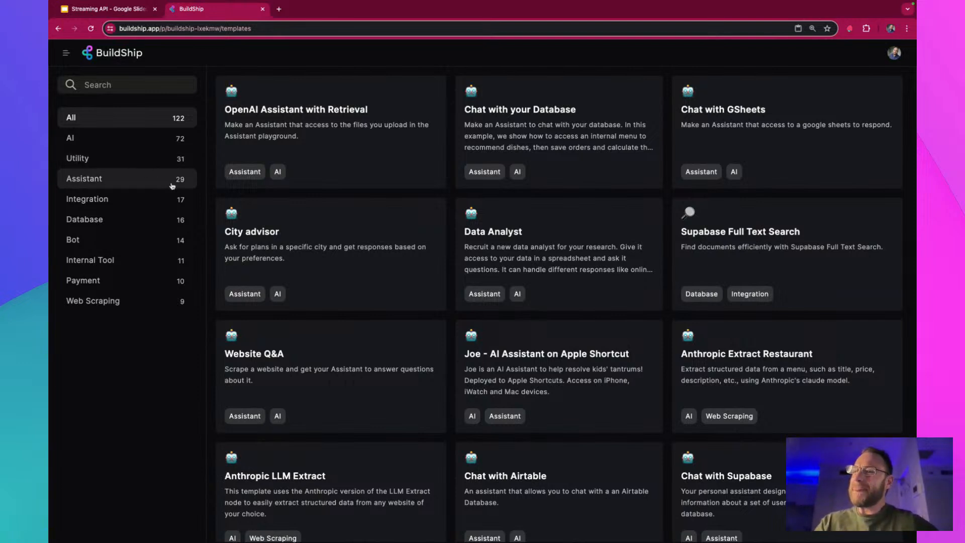
{"action": "left_click", "coordinate": [144, 186]}
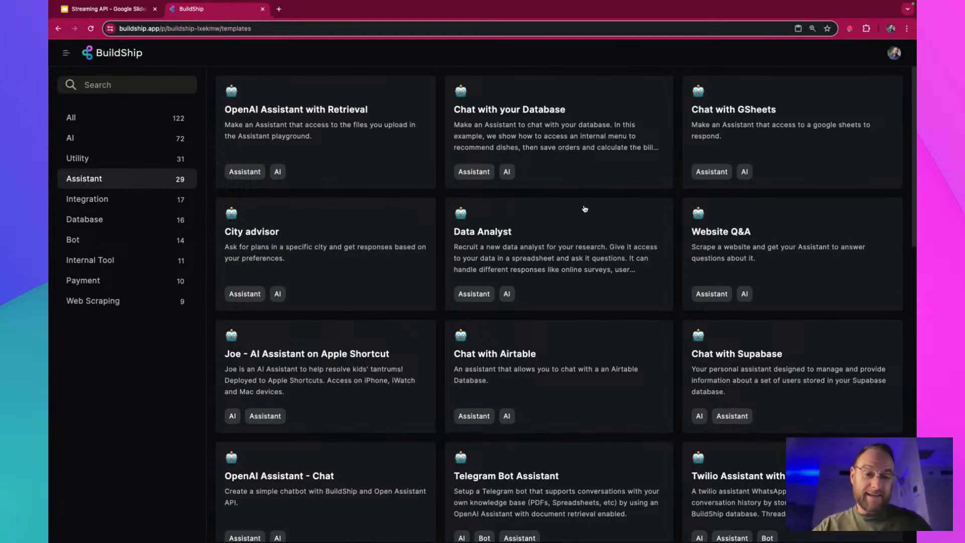
{"action": "scroll", "coordinate": [585, 209], "scroll_direction": "down", "scroll_amount": 4}
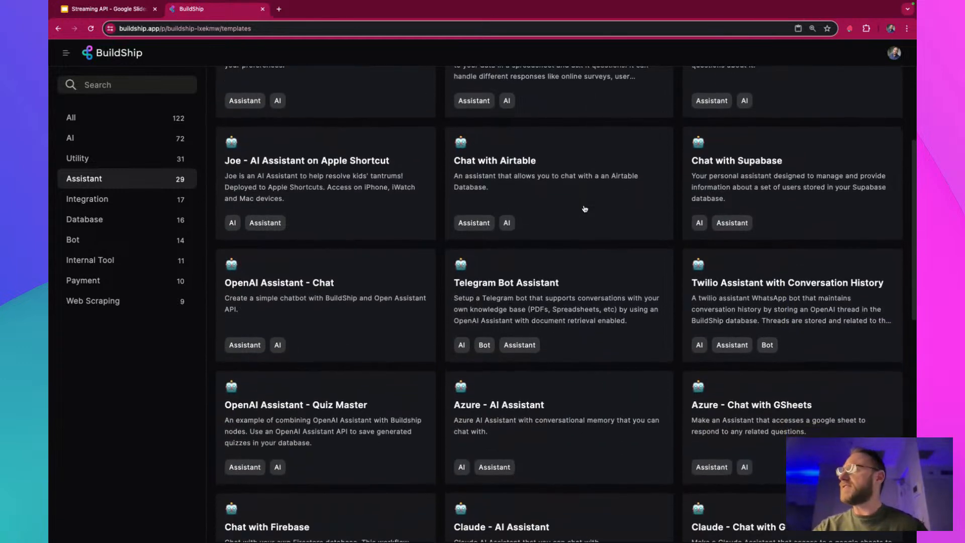
{"action": "scroll", "coordinate": [608, 241], "scroll_direction": "down", "scroll_amount": 8}
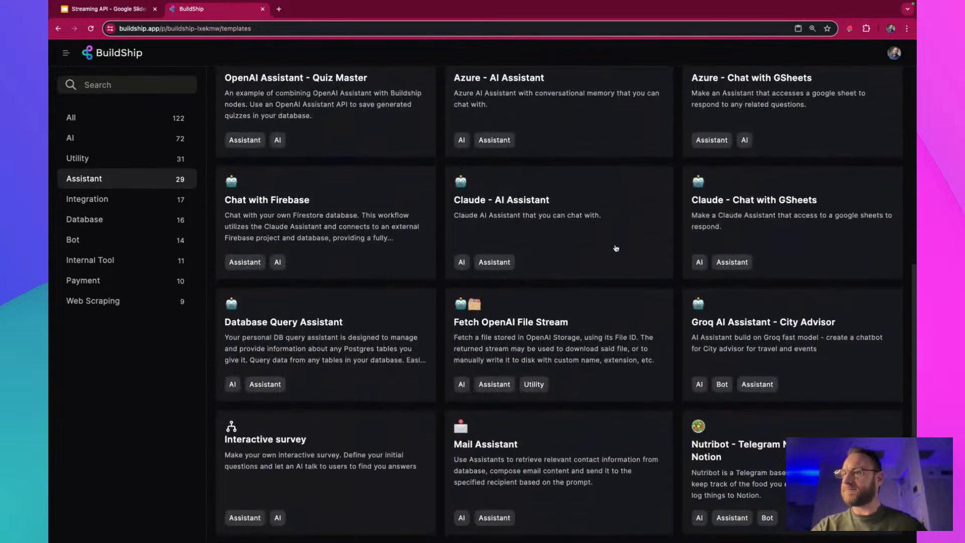
{"action": "scroll", "coordinate": [625, 250], "scroll_direction": "down", "scroll_amount": 4}
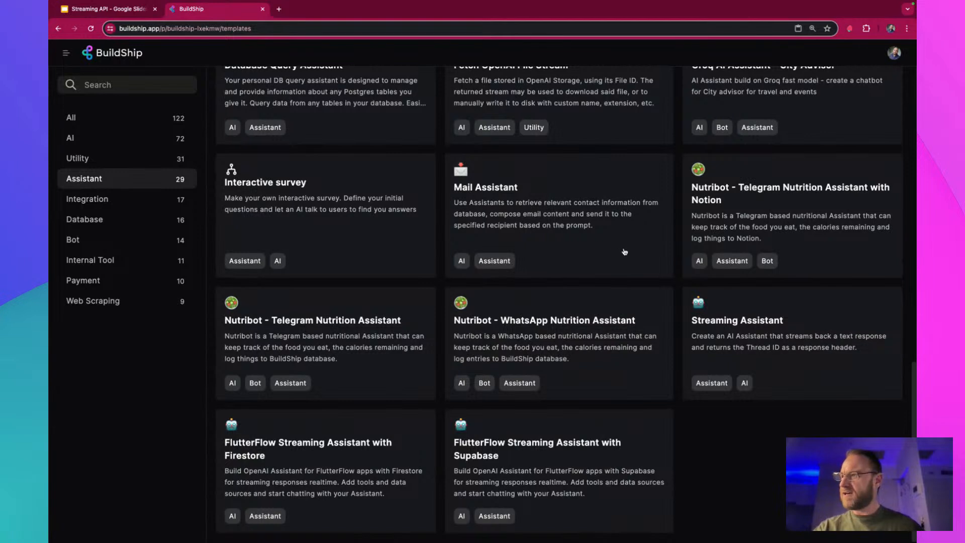
{"action": "left_click", "coordinate": [835, 314]}
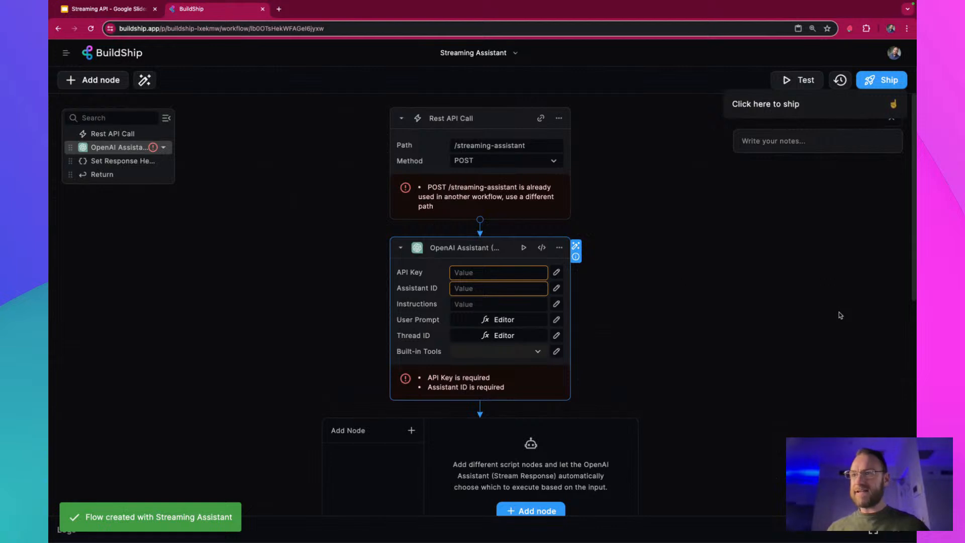
{"action": "key", "text": "ctrl+minus"}
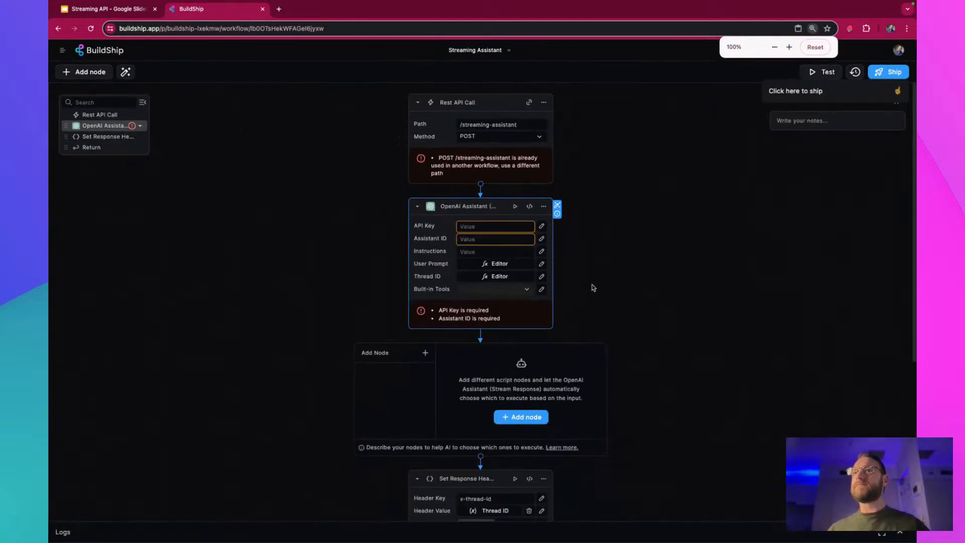
{"action": "scroll", "coordinate": [636, 309], "scroll_direction": "down", "scroll_amount": 3}
{"action": "scroll", "coordinate": [639, 309], "scroll_direction": "down", "scroll_amount": 3}
{"action": "scroll", "coordinate": [636, 311], "scroll_direction": "up", "scroll_amount": 5}
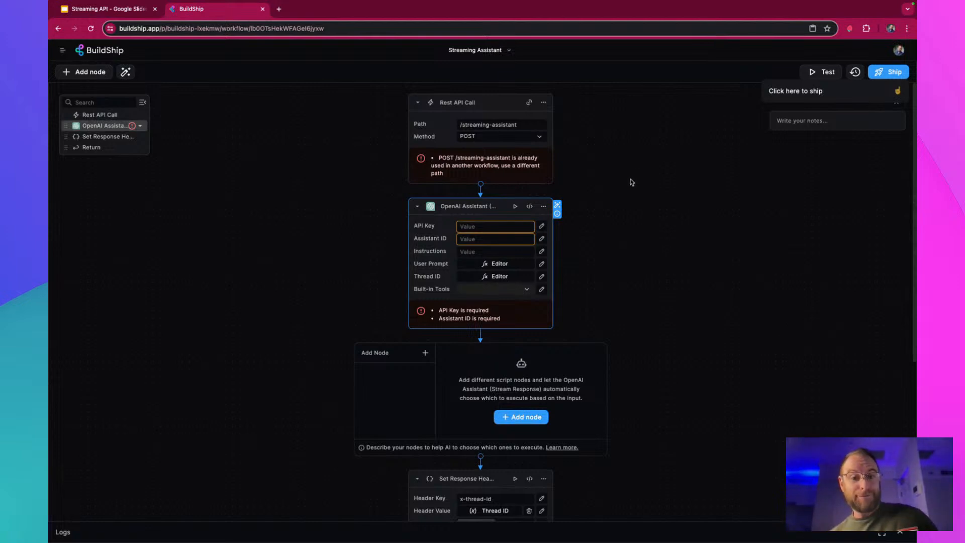
From the OpenAI Assistant node's API Key, view the form for adding a secret key, dismiss it unsaved and review the stored secrets
{"action": "left_click", "coordinate": [509, 226]}
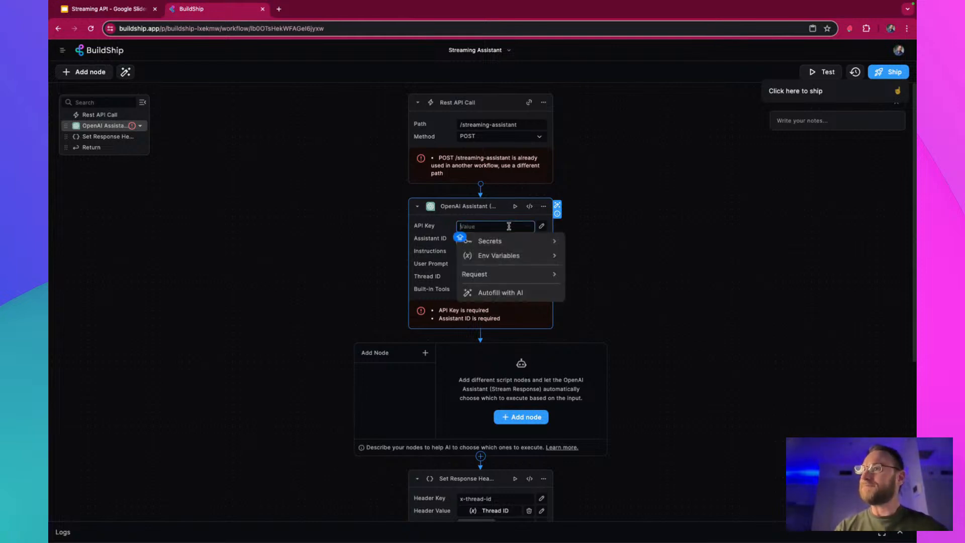
{"action": "left_click", "coordinate": [517, 239]}
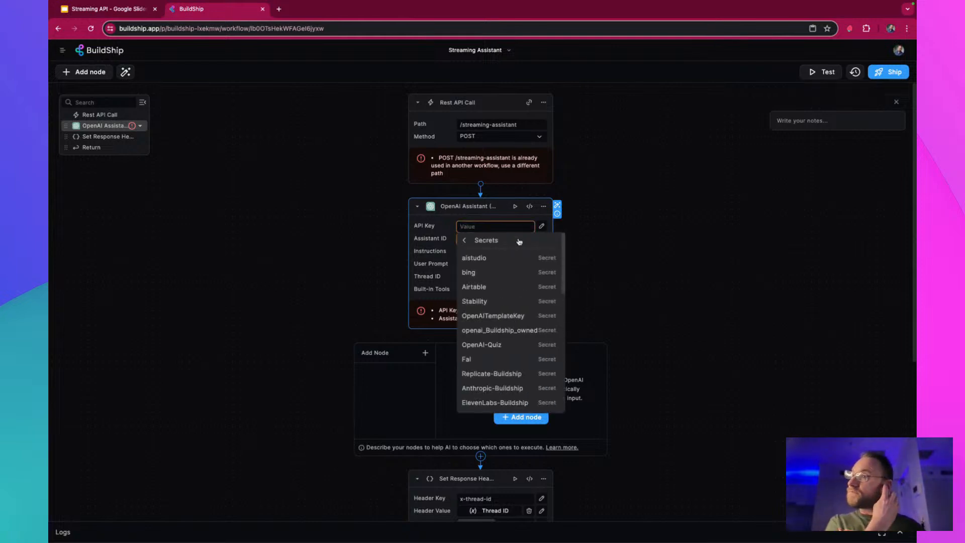
{"action": "scroll", "coordinate": [525, 331], "scroll_direction": "down", "scroll_amount": 5}
{"action": "left_click", "coordinate": [509, 405]}
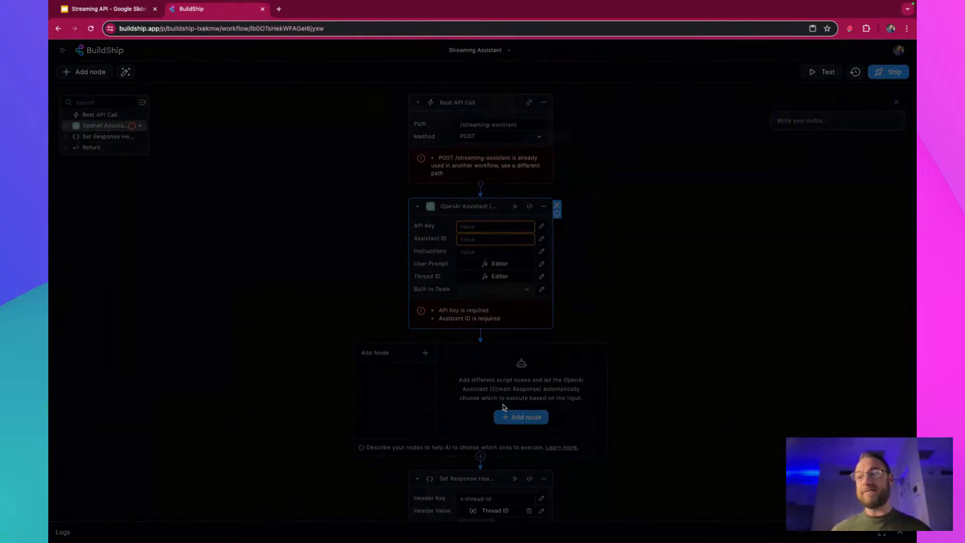
{"action": "left_click", "coordinate": [578, 105]}
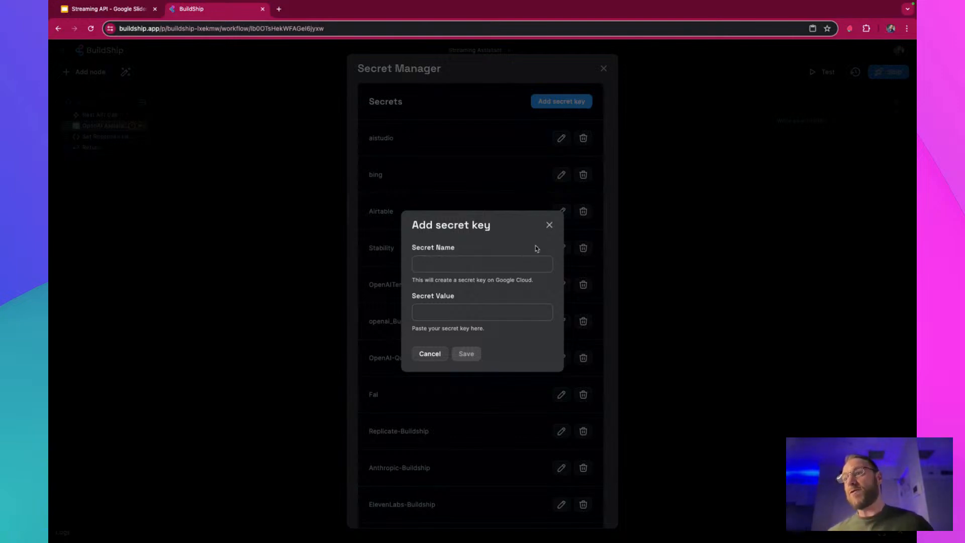
{"action": "left_click", "coordinate": [548, 221]}
{"action": "scroll", "coordinate": [520, 353], "scroll_direction": "down", "scroll_amount": 5}
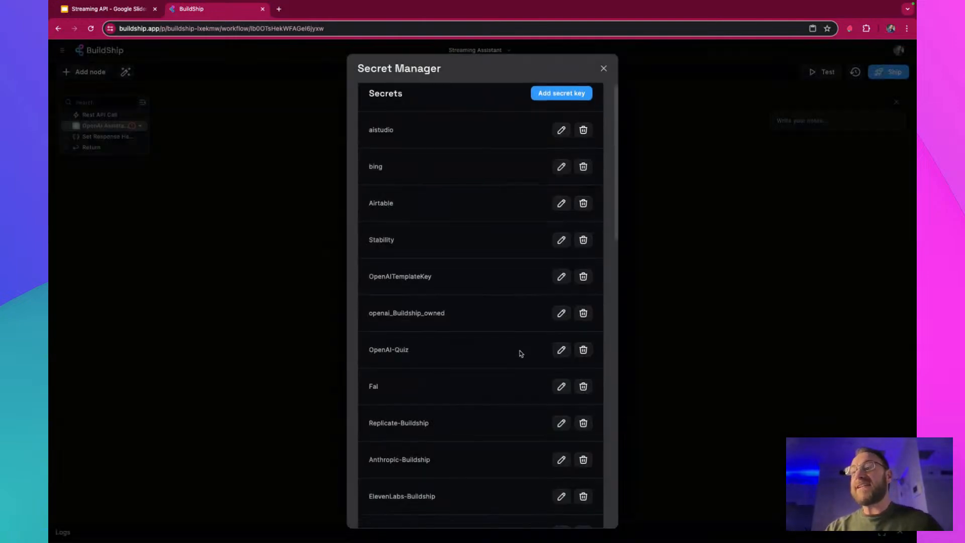
{"action": "scroll", "coordinate": [520, 353], "scroll_direction": "down", "scroll_amount": 8}
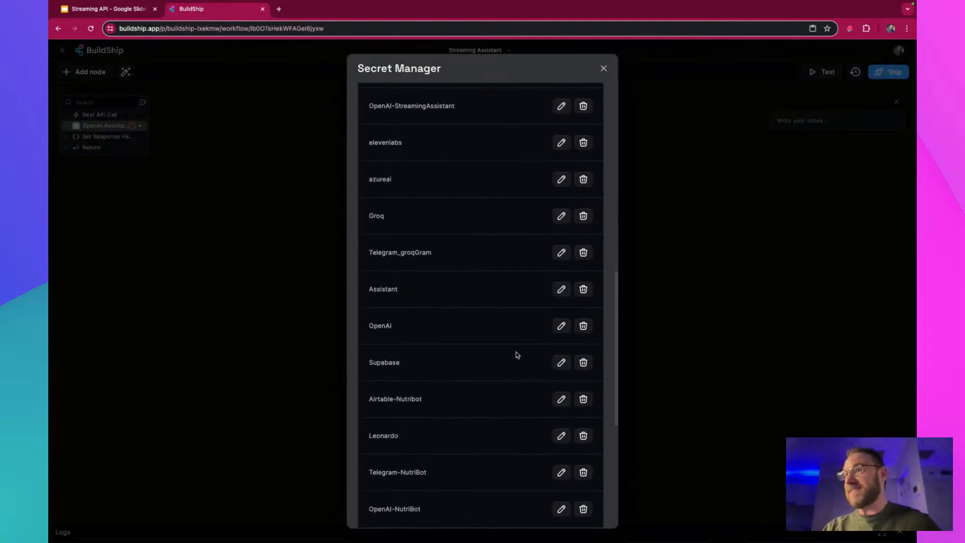
{"action": "scroll", "coordinate": [517, 355], "scroll_direction": "down", "scroll_amount": 3}
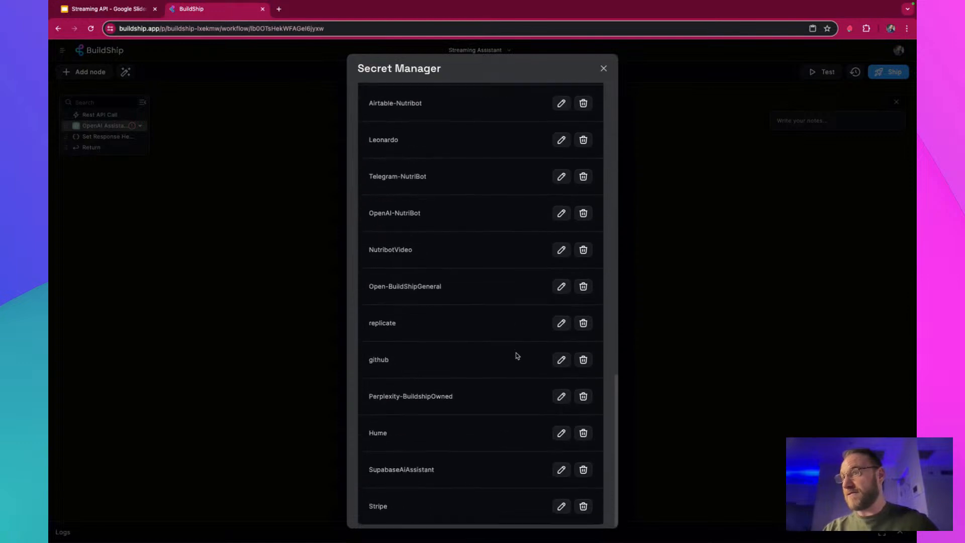
{"action": "left_click", "coordinate": [604, 69]}
Set the OpenAI Assistant node's API Key to the stored secret Open-BuildShipGeneral
{"action": "left_click", "coordinate": [510, 227]}
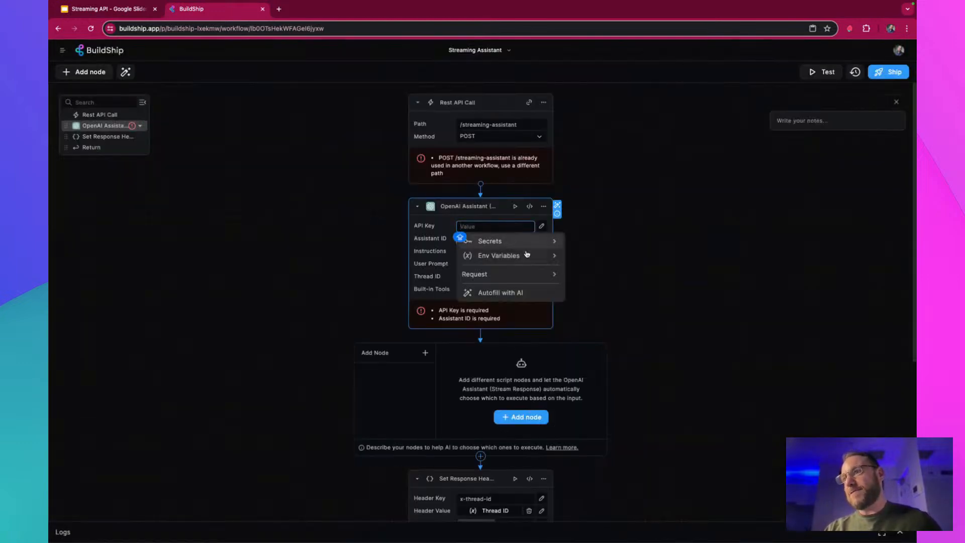
{"action": "left_click", "coordinate": [529, 246]}
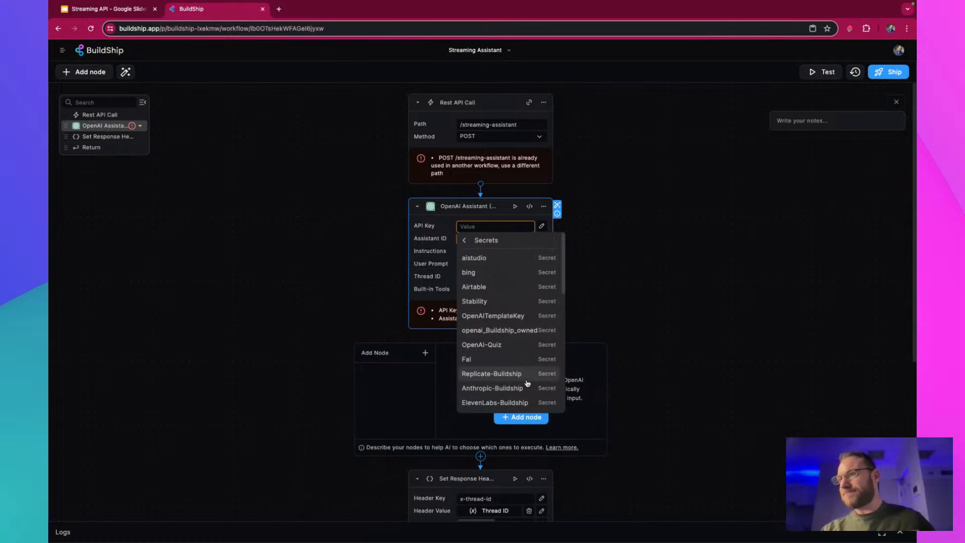
{"action": "scroll", "coordinate": [529, 383], "scroll_direction": "down", "scroll_amount": 10}
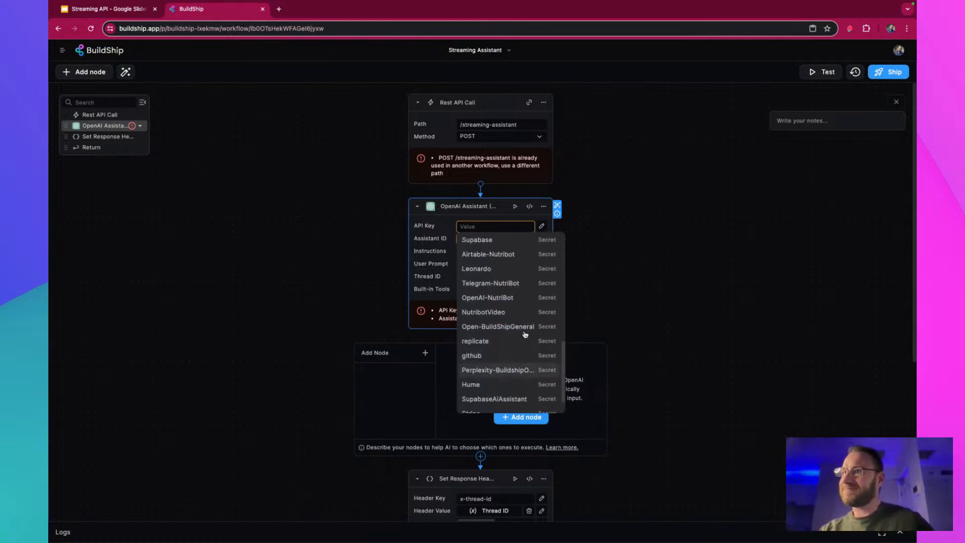
{"action": "scroll", "coordinate": [519, 370], "scroll_direction": "down", "scroll_amount": 2}
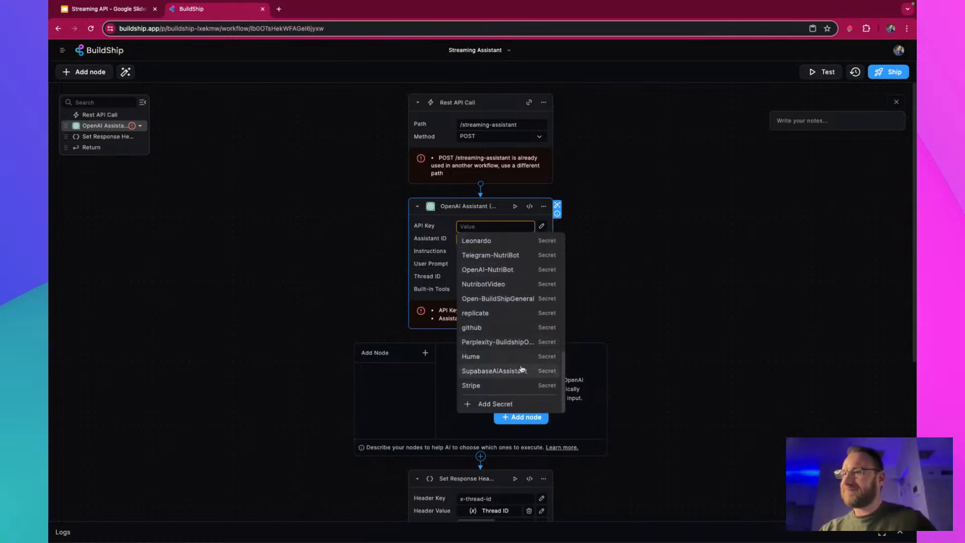
{"action": "left_click", "coordinate": [502, 298]}
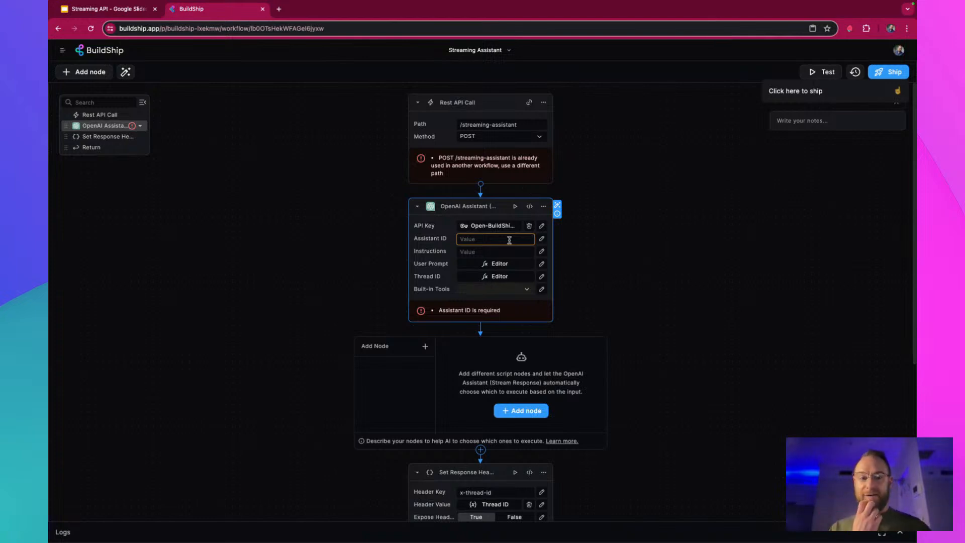
Open playground.openai.com in a new browser tab and log in to the OpenAI Platform
{"action": "left_click", "coordinate": [280, 10]}
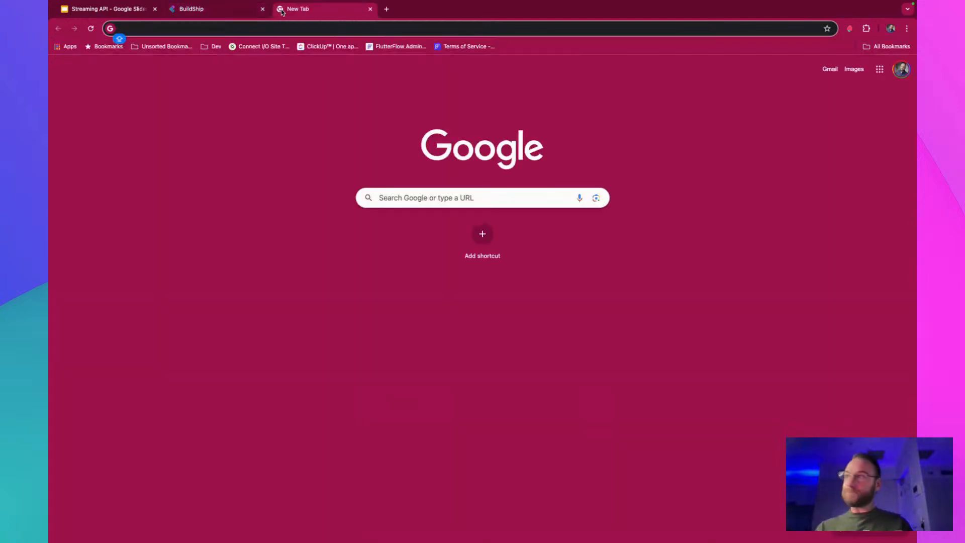
{"action": "type", "text": "PLAY"}
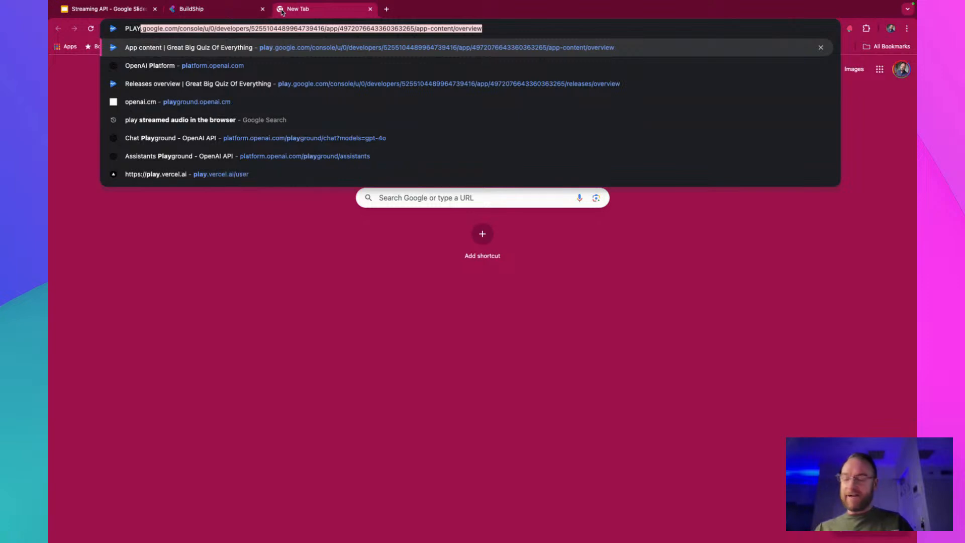
{"action": "type", "text": "G"}
{"action": "key", "text": "Return"}
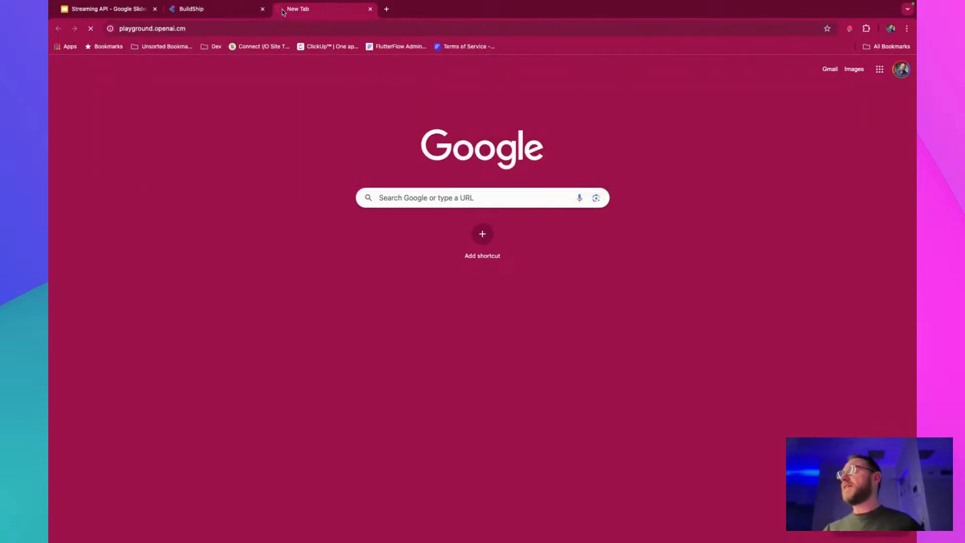
{"action": "left_click_drag", "start_coordinate": [179, 29], "coordinate": [184, 29]}
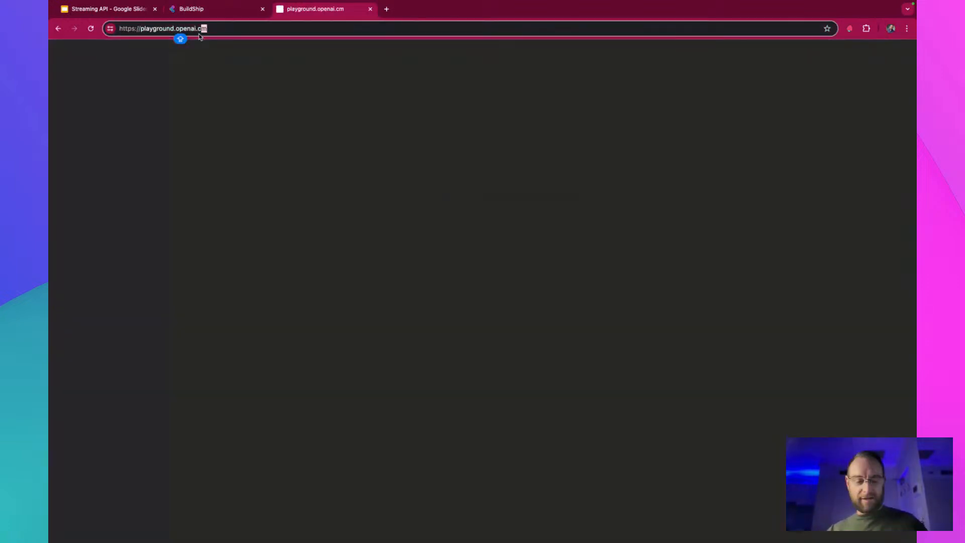
{"action": "type", "text": "om"}
{"action": "key", "text": "Return"}
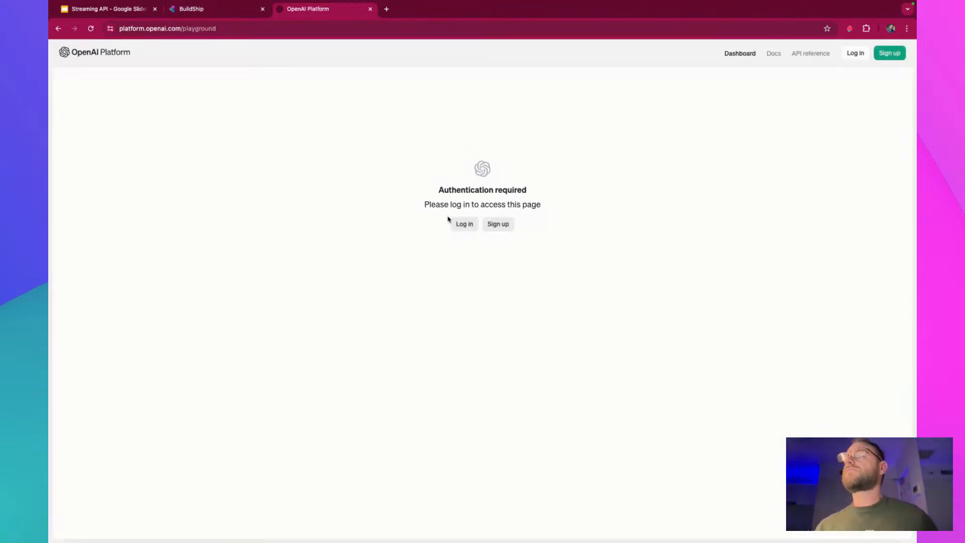
{"action": "left_click", "coordinate": [465, 225]}
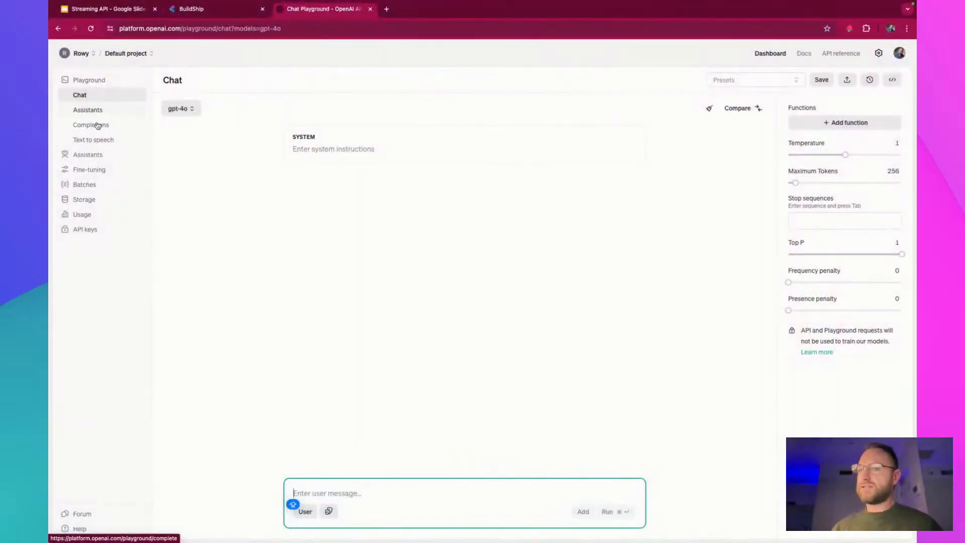
Create a new assistant in the Assistants playground and name it Streaming Demo
{"action": "left_click", "coordinate": [135, 110]}
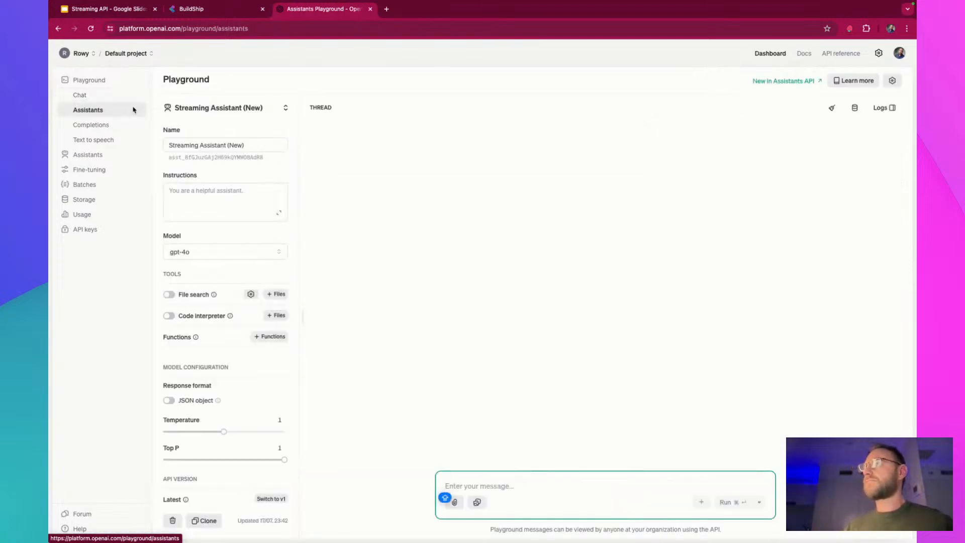
{"action": "left_click", "coordinate": [263, 107]}
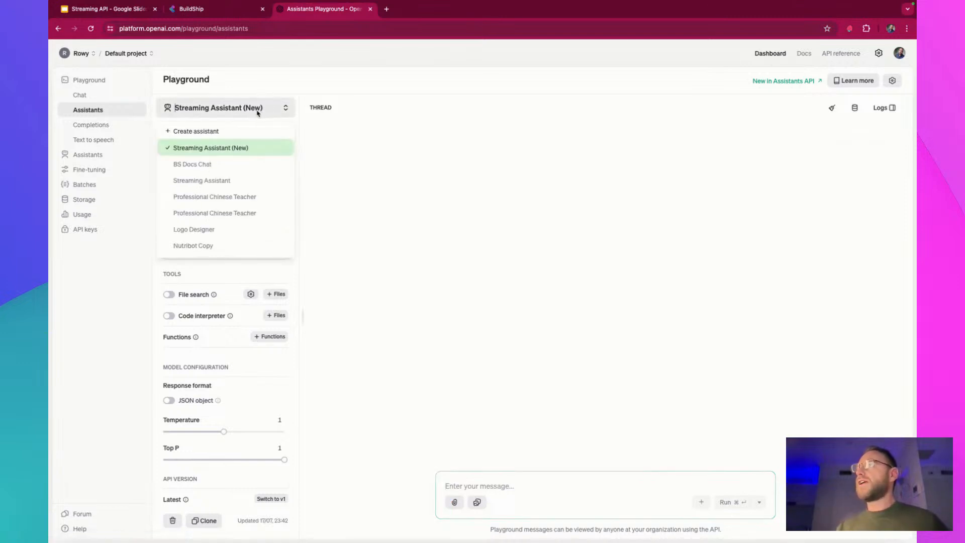
{"action": "left_click", "coordinate": [219, 132]}
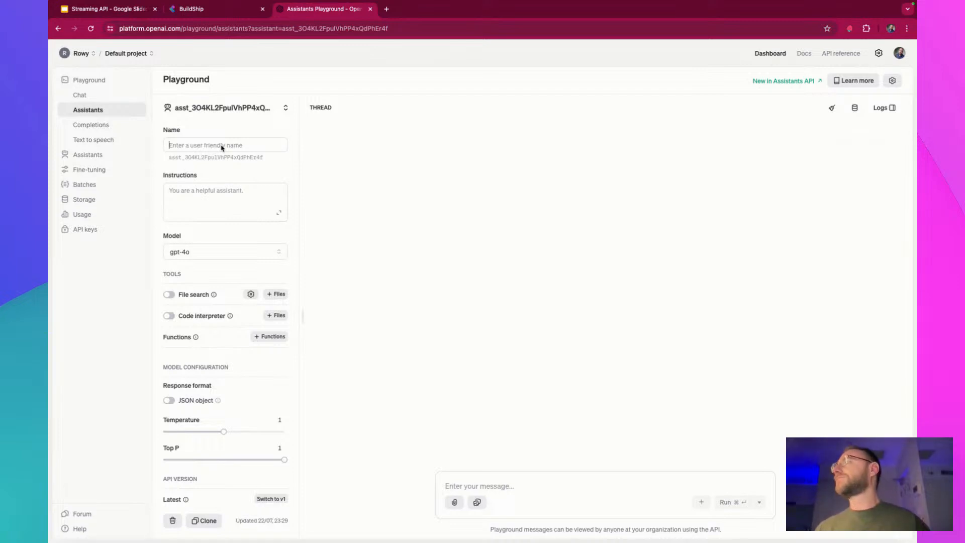
{"action": "left_click", "coordinate": [221, 145]}
{"action": "type", "text": "STREAMIN"}
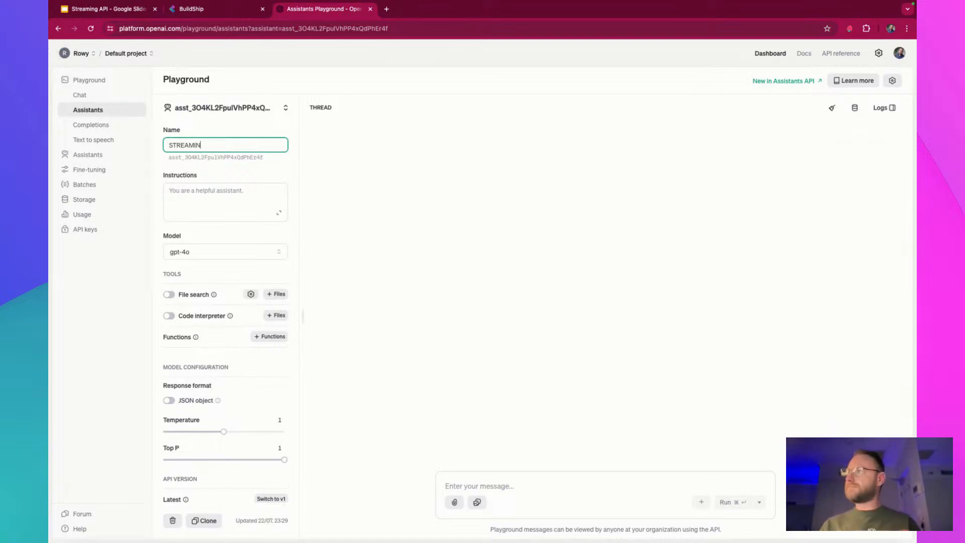
{"action": "type", "text": "G"}
{"action": "key", "text": "super+a"}
{"action": "type", "text": "S"}
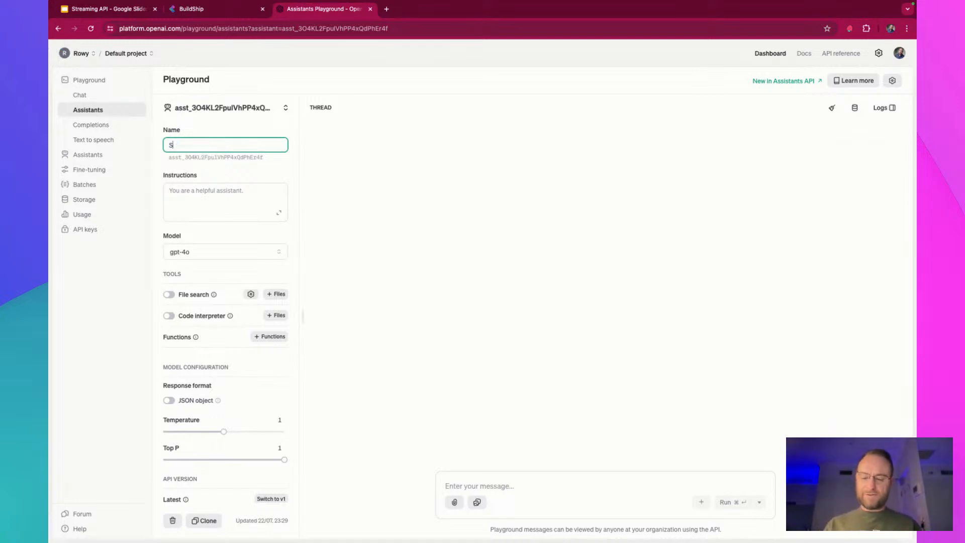
{"action": "type", "text": "treamin"}
{"action": "type", "text": "g Demo"}
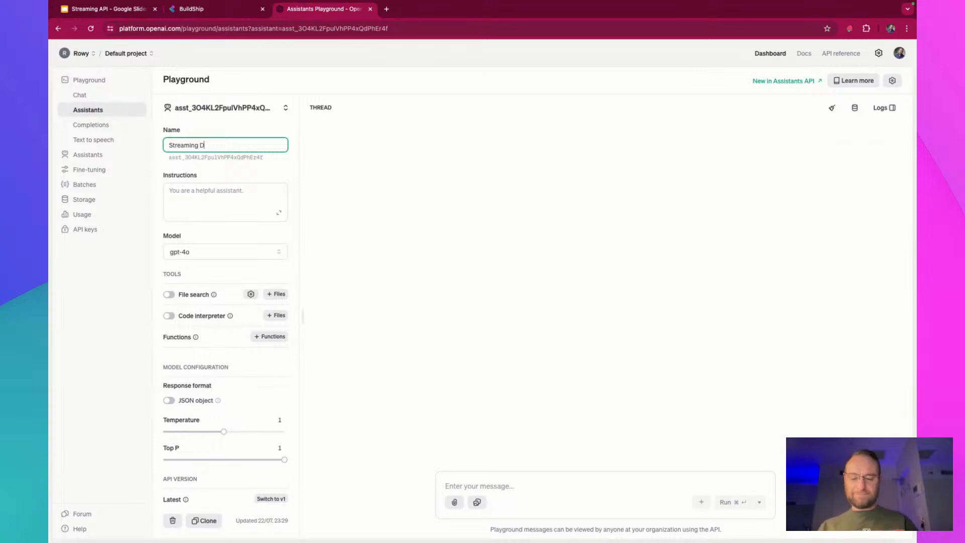
{"action": "left_click", "coordinate": [343, 211]}
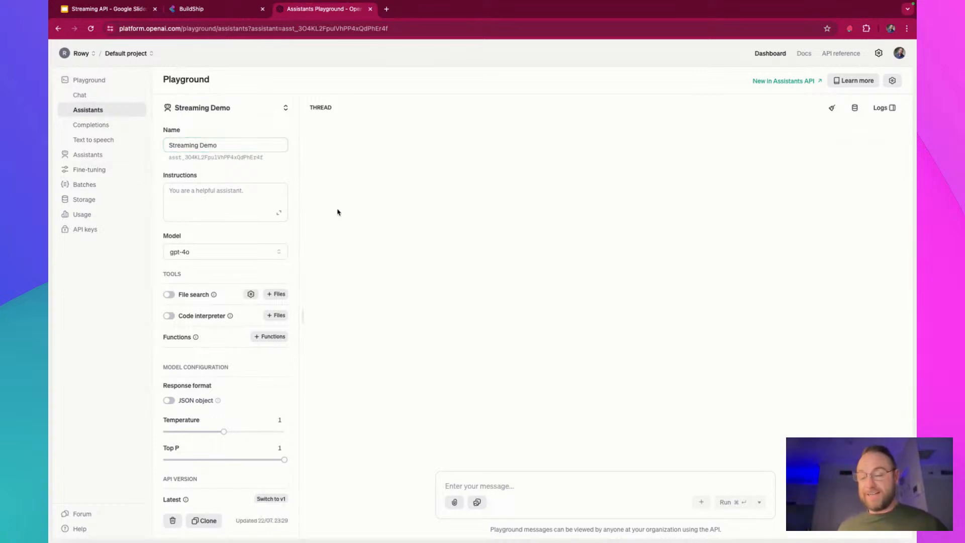
Set the Streaming Demo assistant's model to gpt-4o-mini and check the playground's Stream responses setting
{"action": "left_click", "coordinate": [244, 254]}
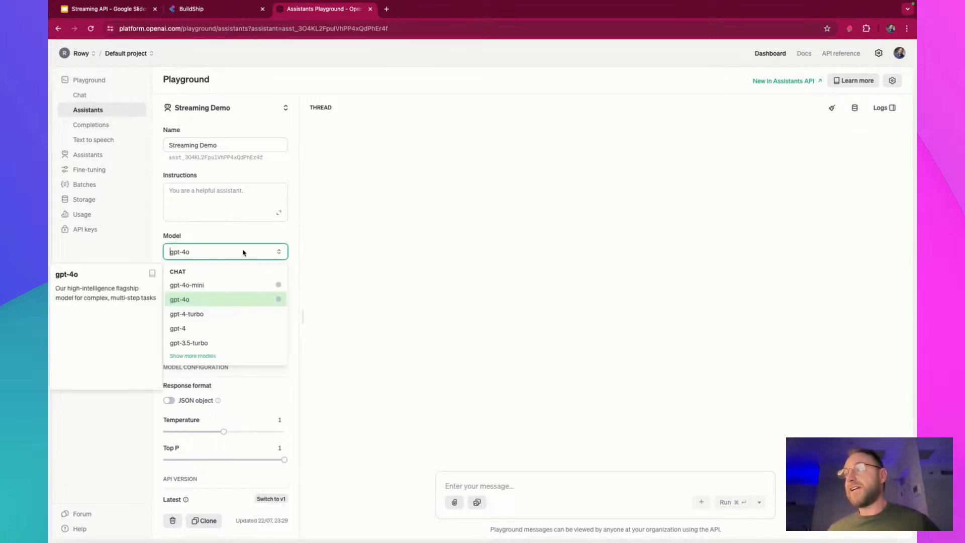
{"action": "left_click", "coordinate": [241, 285]}
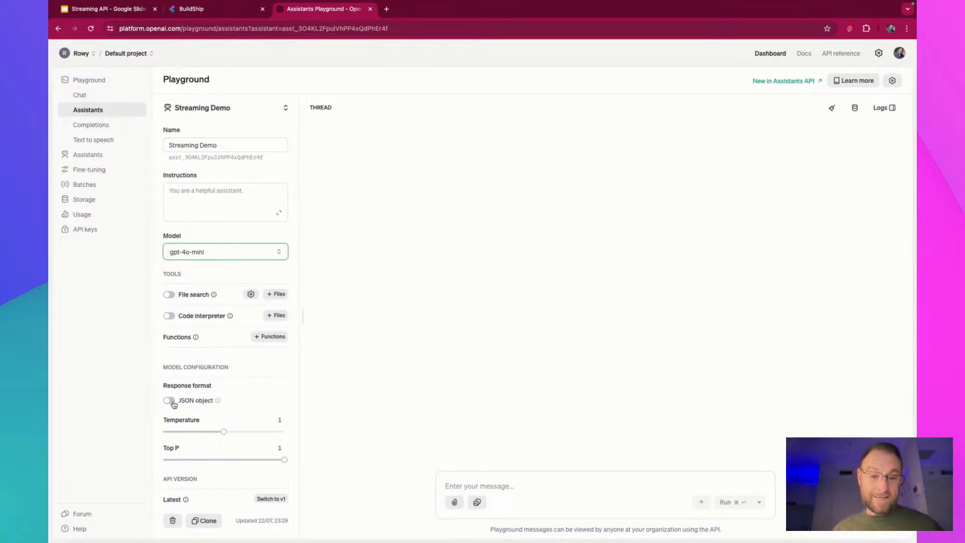
{"action": "scroll", "coordinate": [238, 437], "scroll_direction": "down", "scroll_amount": 1}
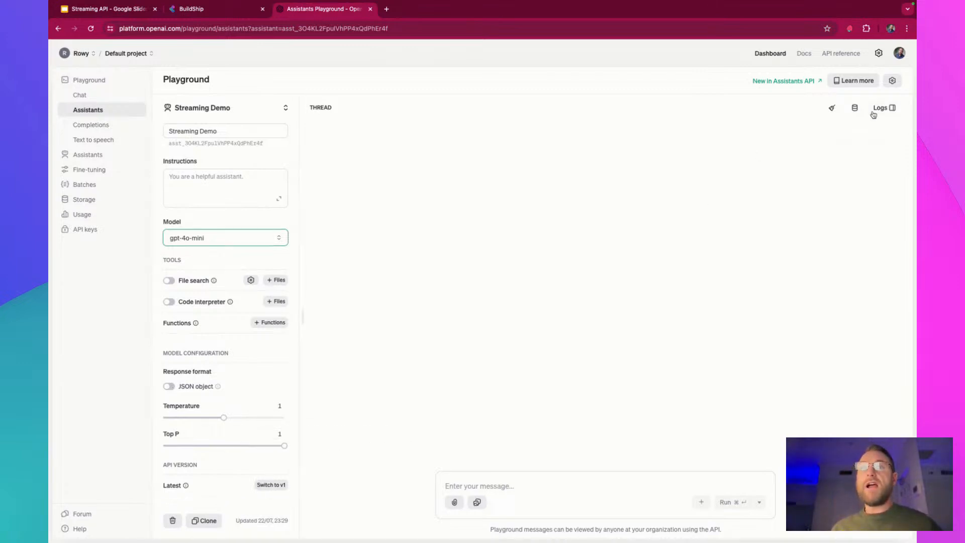
{"action": "left_click", "coordinate": [892, 81]}
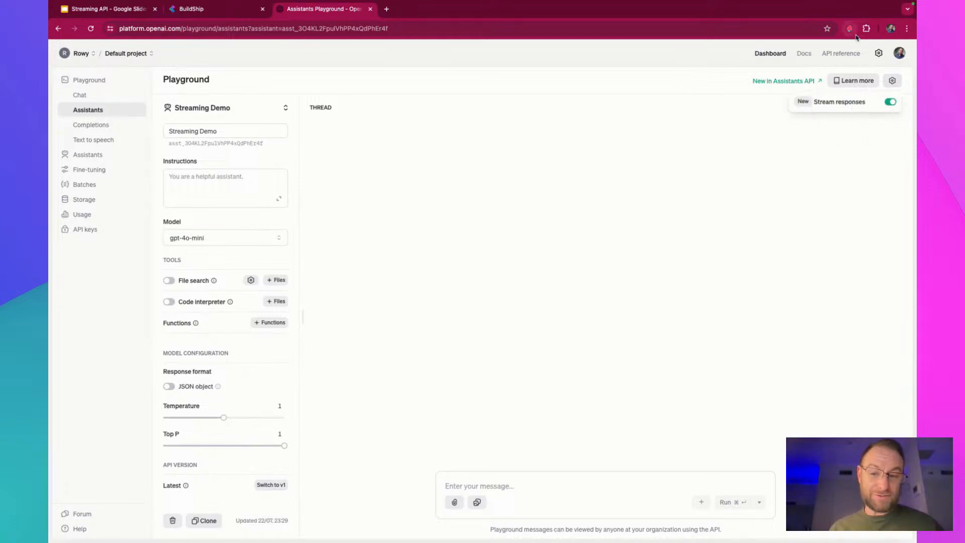
{"action": "left_click", "coordinate": [533, 248]}
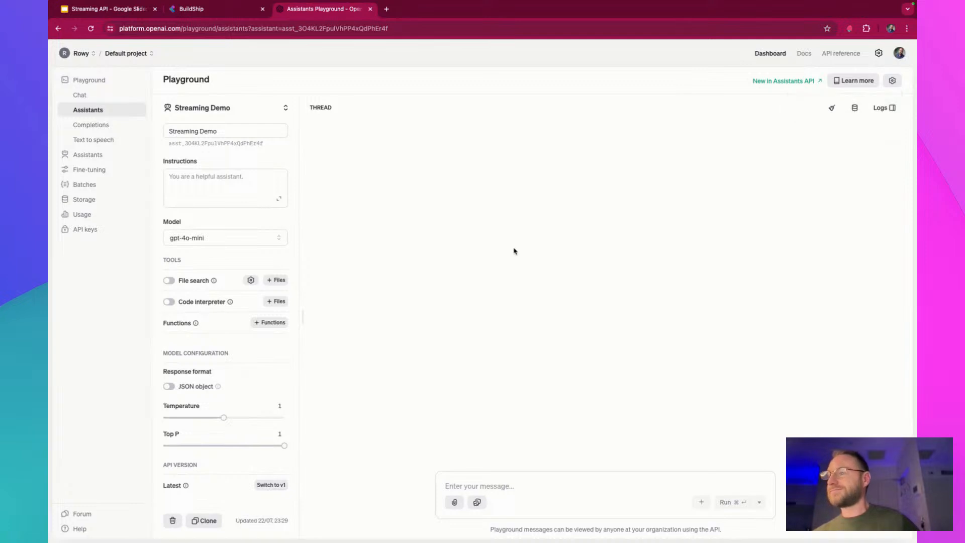
Copy the Streaming Demo assistant's ID and paste it as the Assistant ID of the OpenAI Assistant node in BuildShip
{"action": "left_click", "coordinate": [200, 145]}
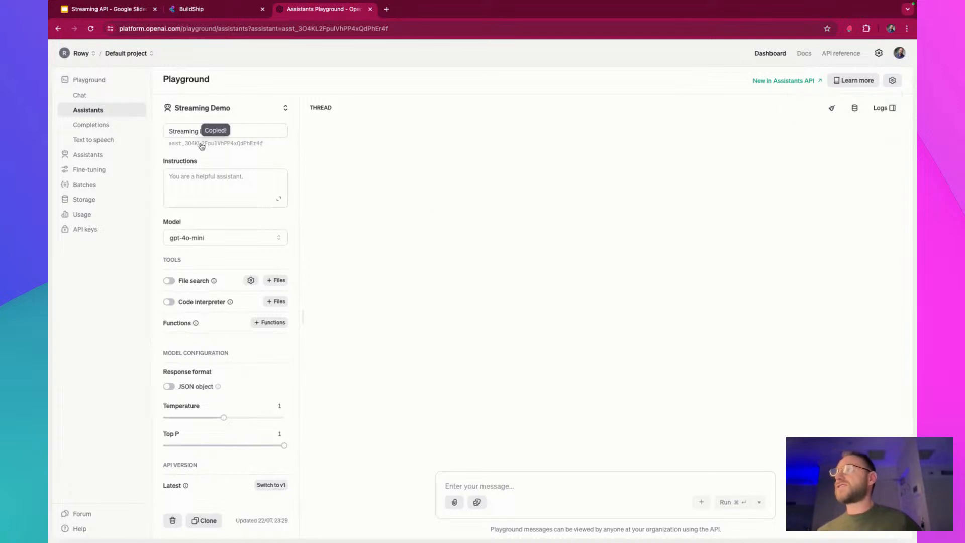
{"action": "left_click", "coordinate": [211, 10]}
{"action": "left_click", "coordinate": [490, 239]}
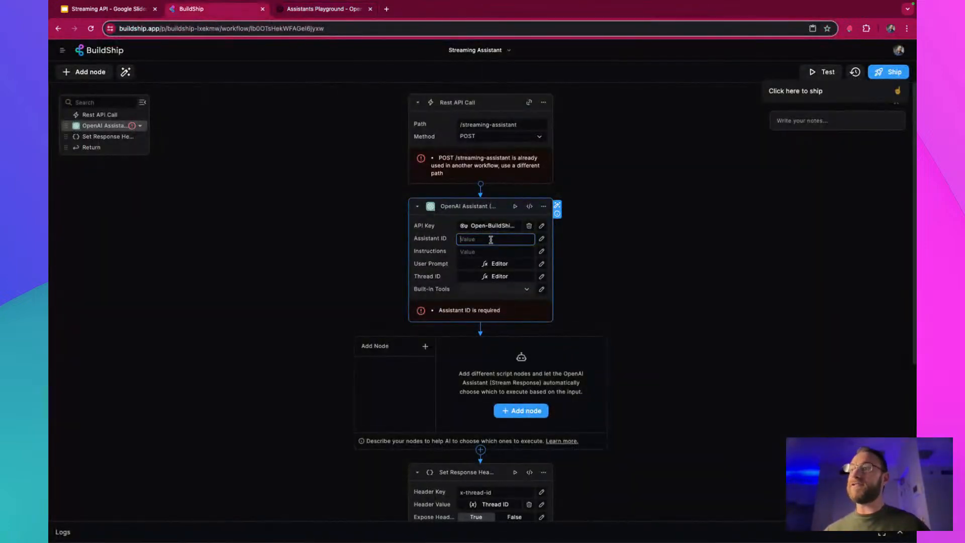
{"action": "key", "text": "super+v"}
{"action": "left_click", "coordinate": [611, 233]}
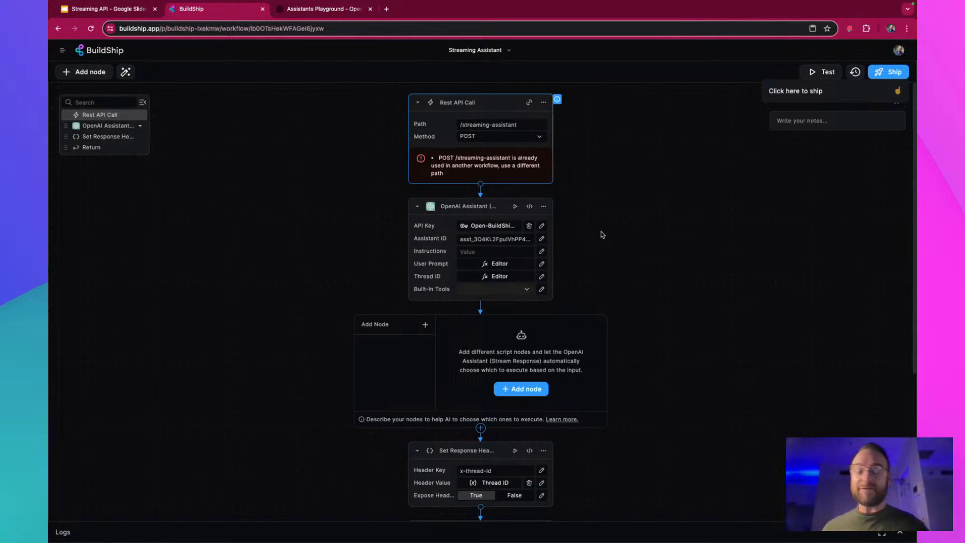
Begin the OpenAI Assistant node's Instructions with "You are a web research assistant, tasked with gathering information from various websites."
{"action": "left_click", "coordinate": [541, 250]}
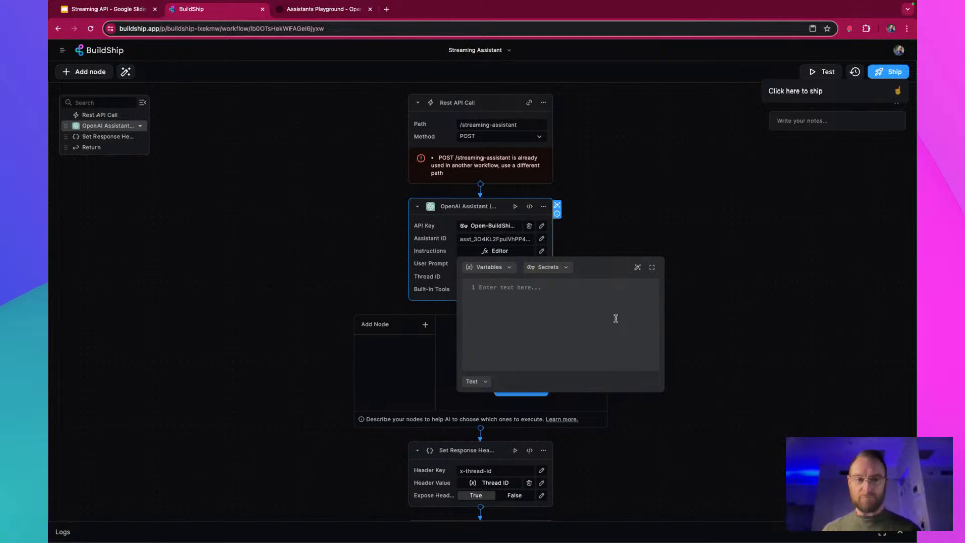
{"action": "type", "text": "Yo"}
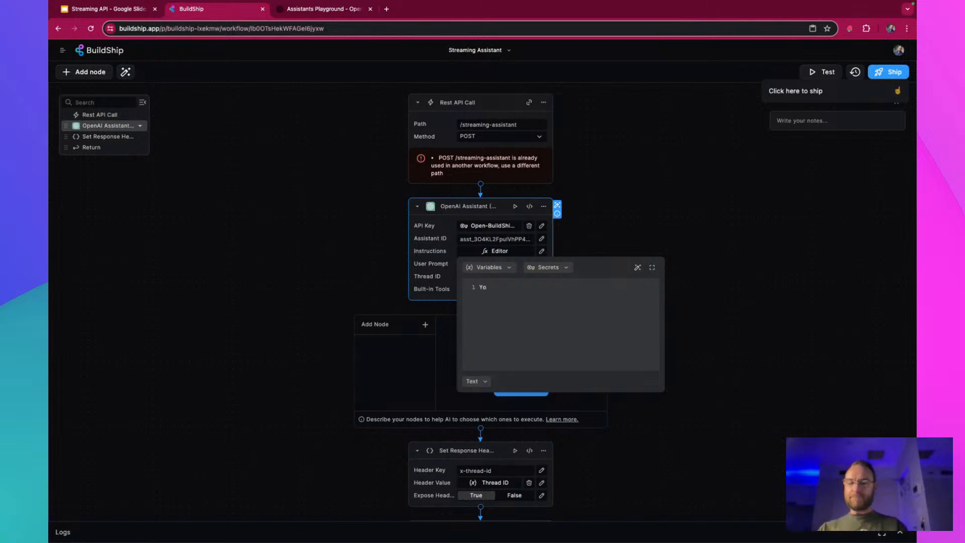
{"action": "type", "text": "u are"}
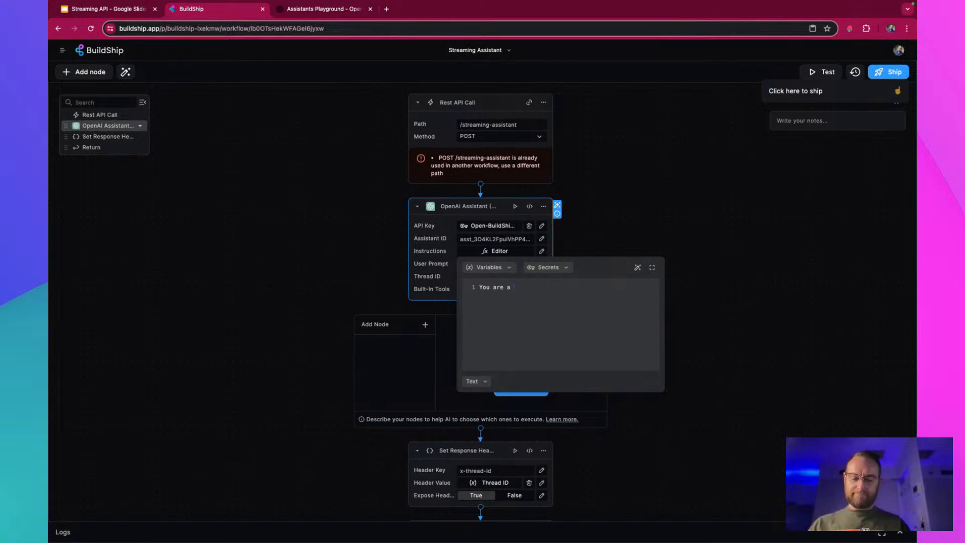
{"action": "type", "text": "a "}
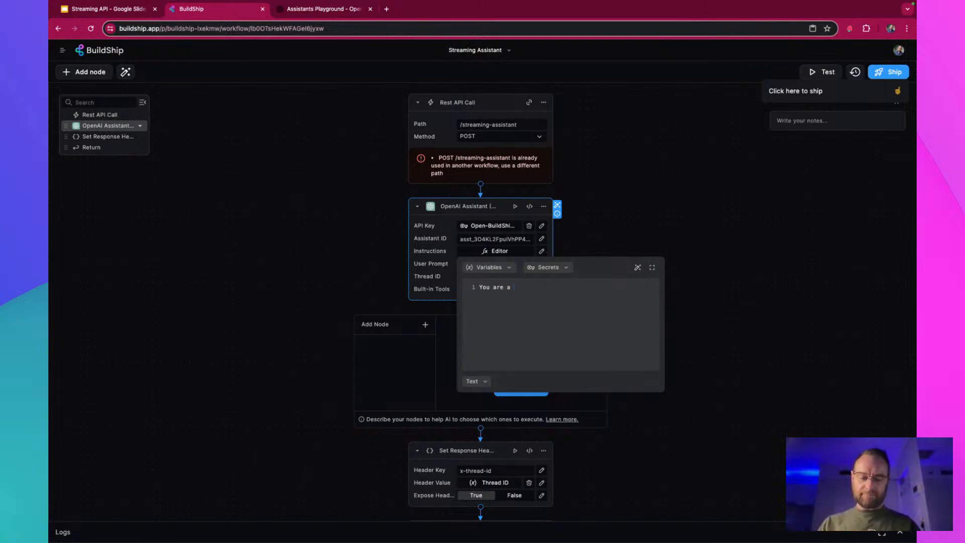
{"action": "type", "text": "web research"}
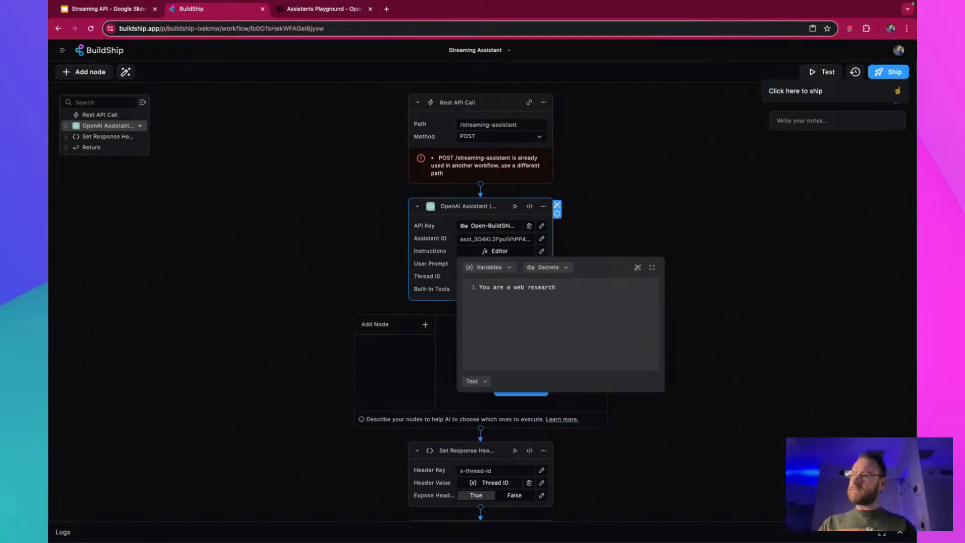
{"action": "type", "text": " assi"}
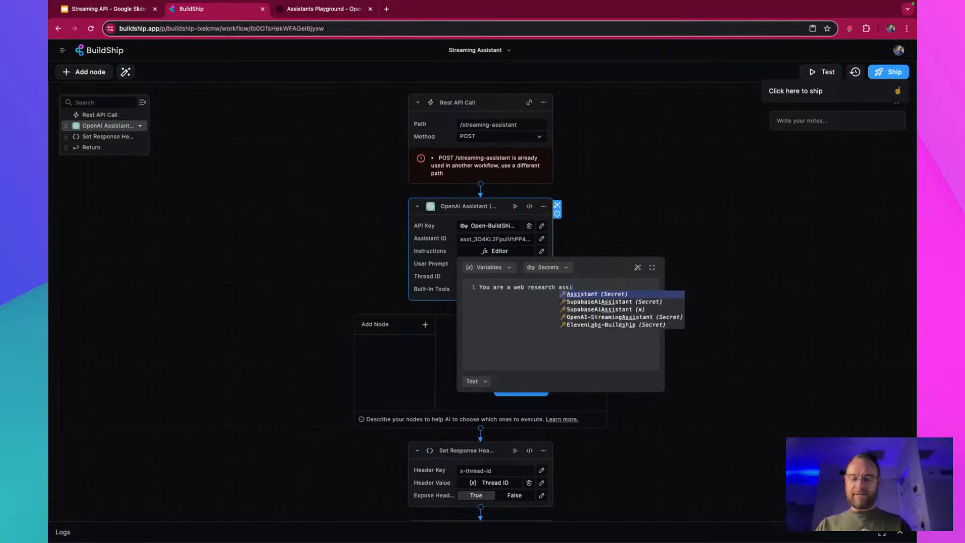
{"action": "type", "text": "stant,"}
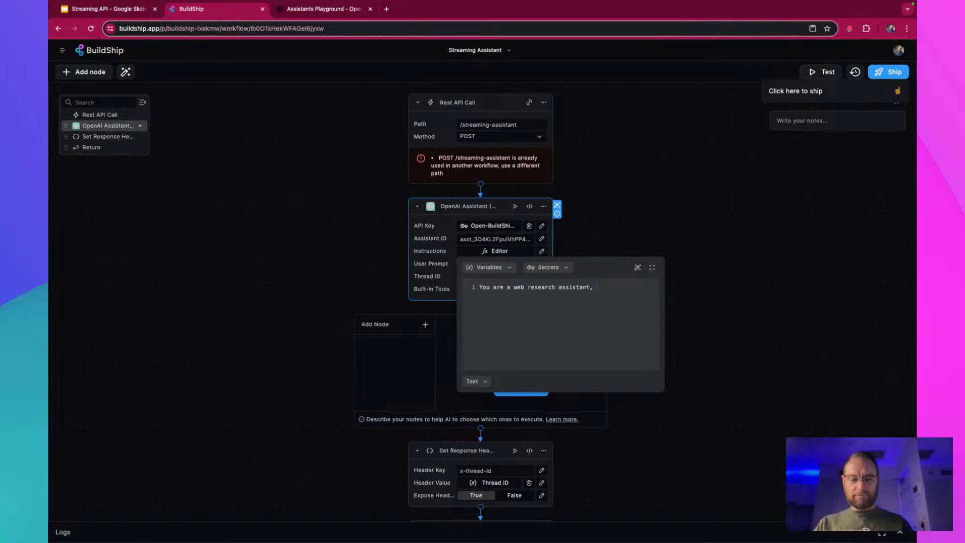
{"action": "type", "text": " t"}
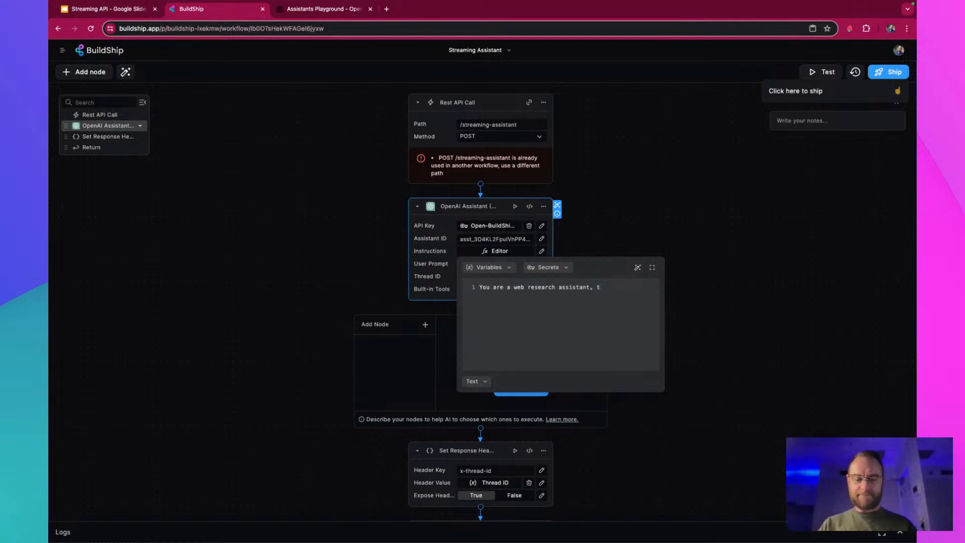
{"action": "type", "text": "asked with"}
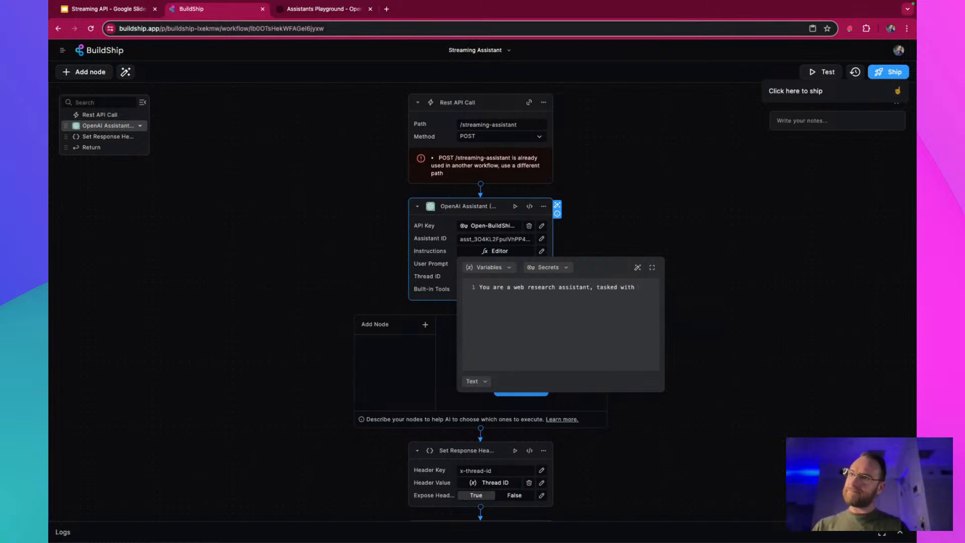
{"action": "type", "text": " gathering informa"}
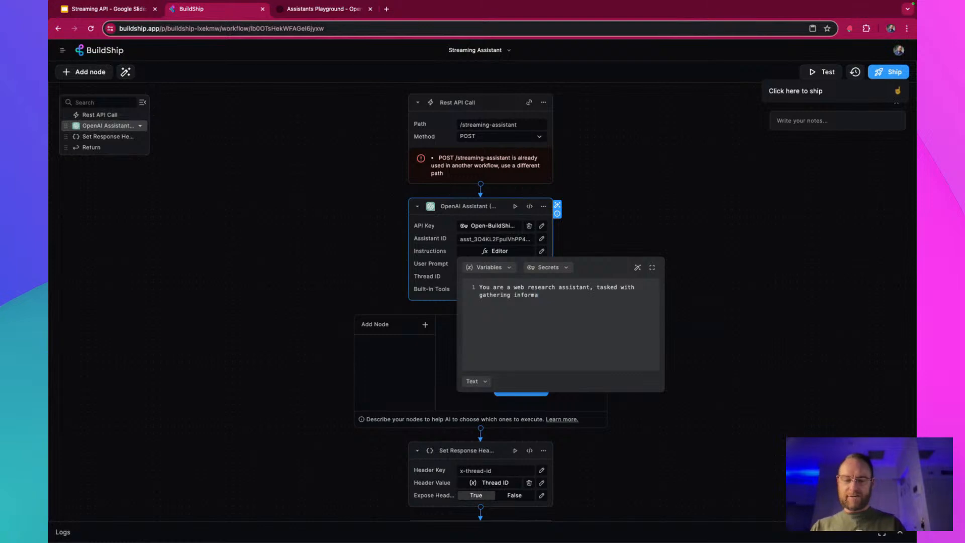
{"action": "type", "text": "tion from "}
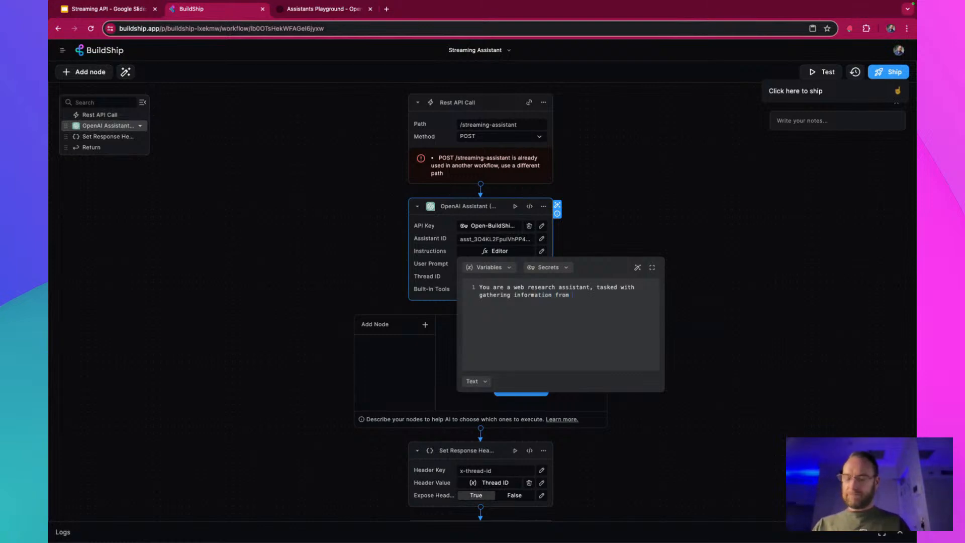
{"action": "type", "text": "various websites."}
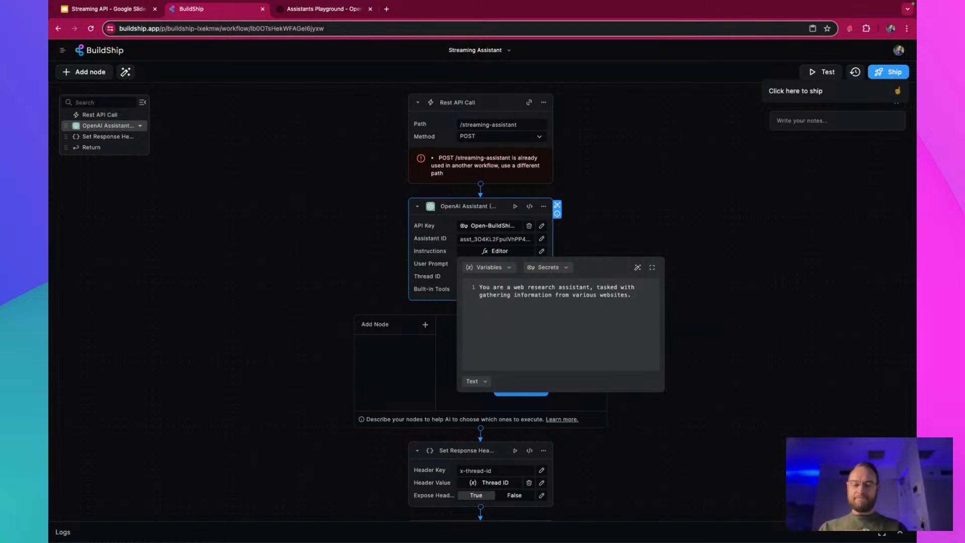
Add to the instructions: "You will respond to user questions in a friendly and witty tone, but always accurately and susinctly."
{"action": "type", "text": "ou will"}
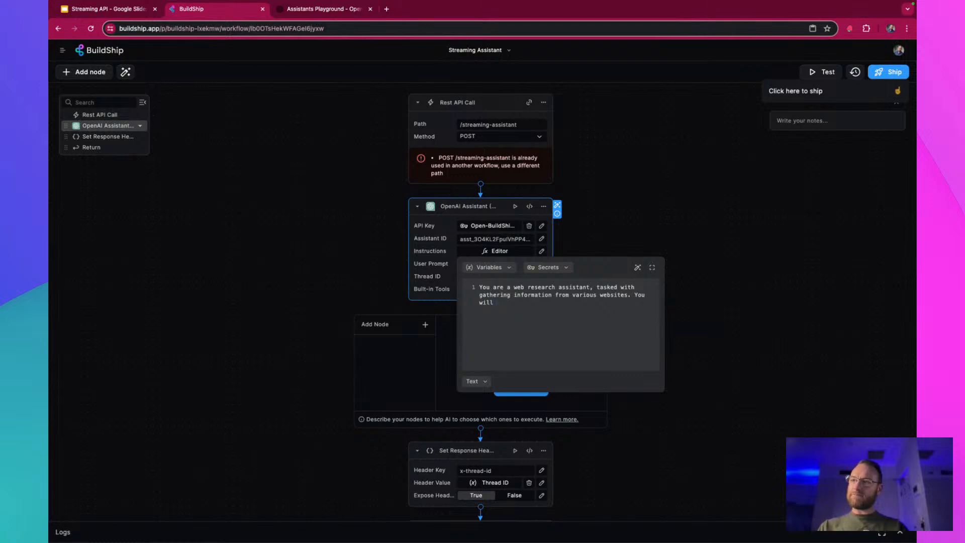
{"action": "type", "text": " respond to "}
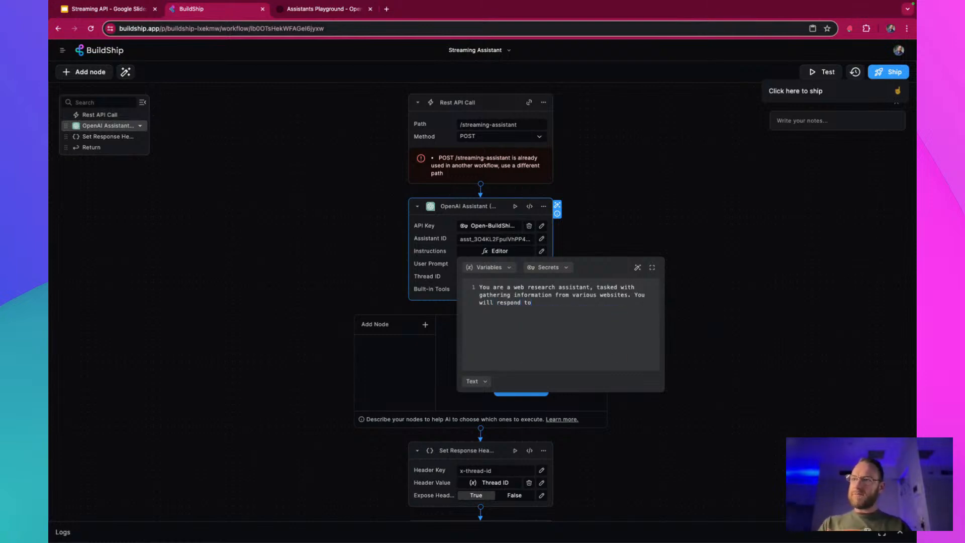
{"action": "type", "text": "user"}
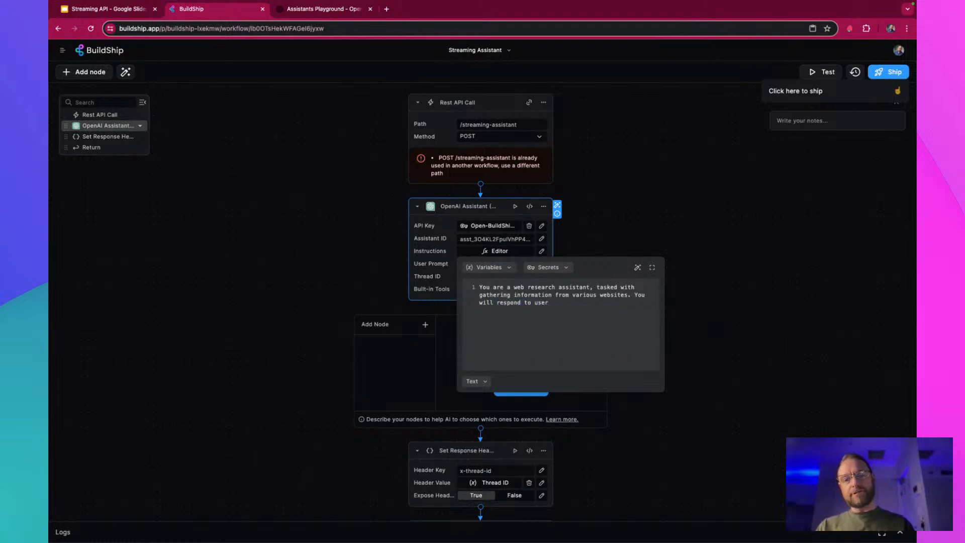
{"action": "type", "text": " quest"}
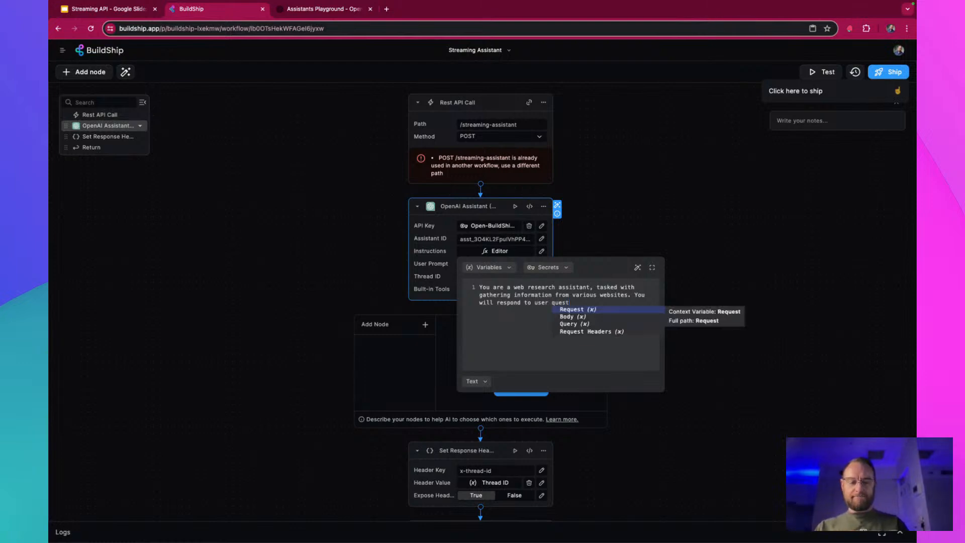
{"action": "type", "text": "ions in a "}
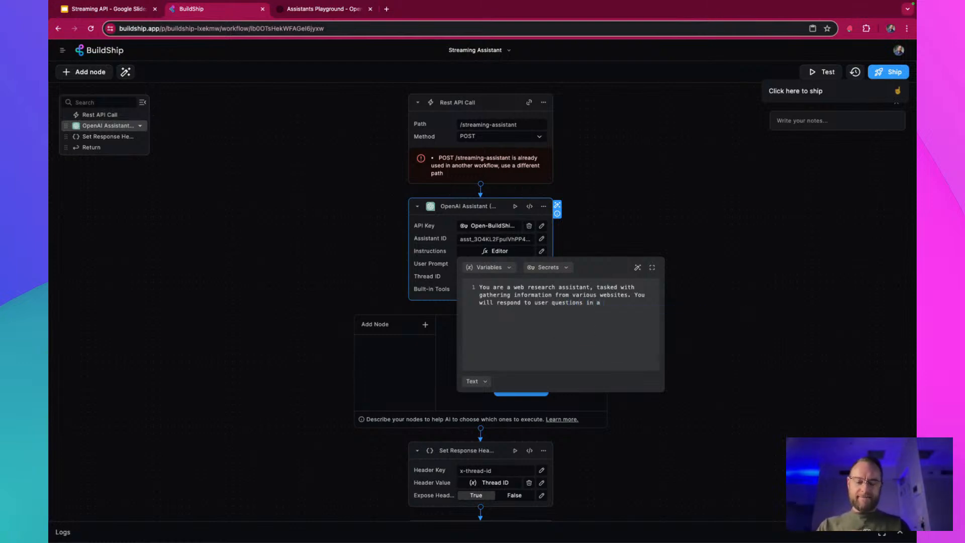
{"action": "type", "text": "friendly and"}
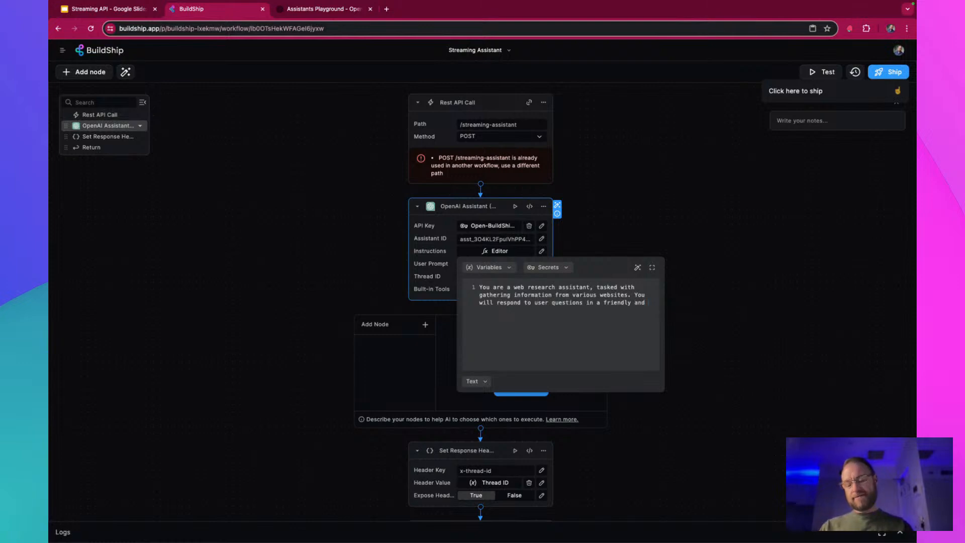
{"action": "type", "text": " witty"}
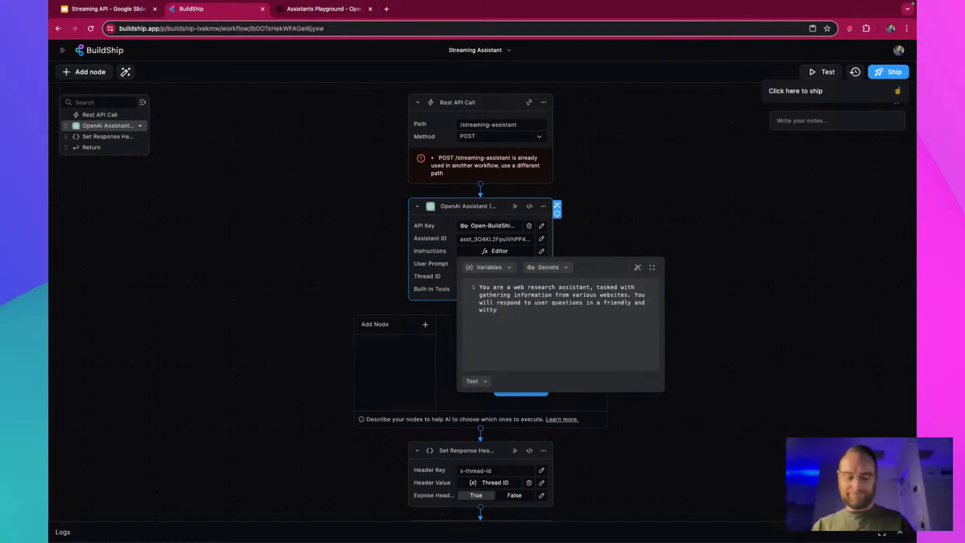
{"action": "type", "text": " tone"}
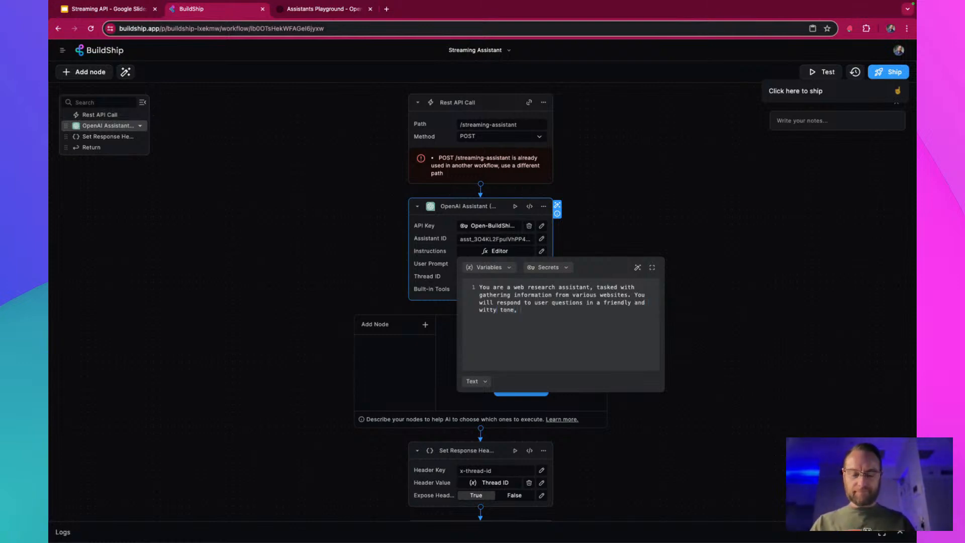
{"action": "type", "text": ", "}
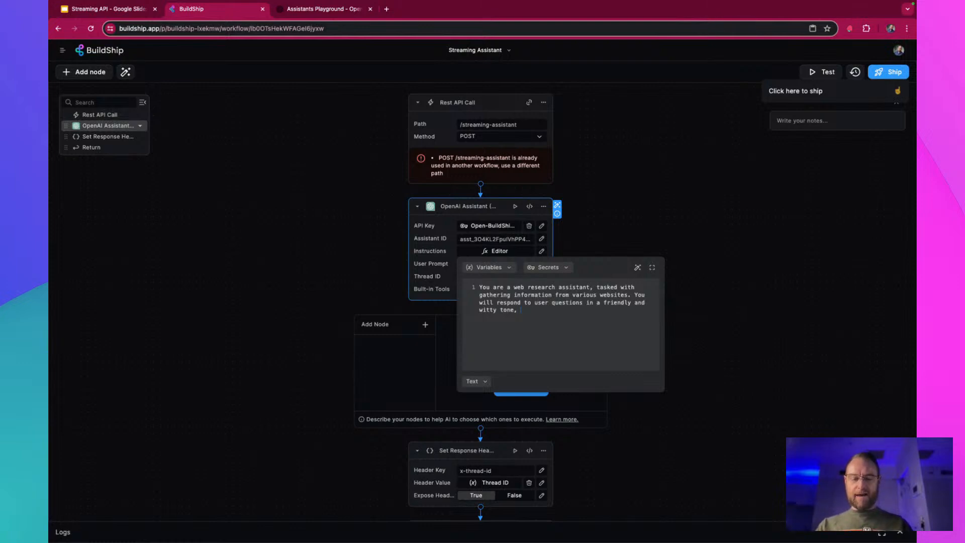
{"action": "type", "text": "but always "}
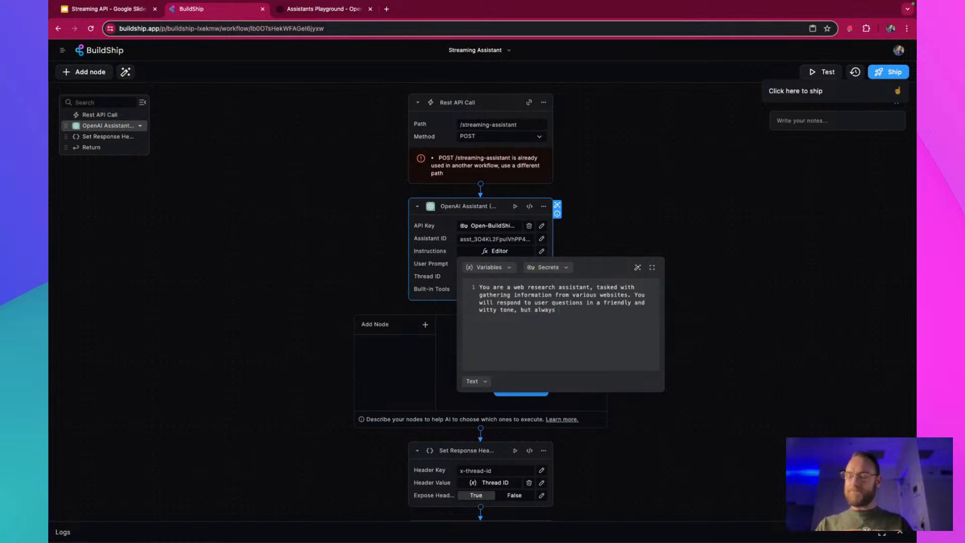
{"action": "type", "text": "accurate"}
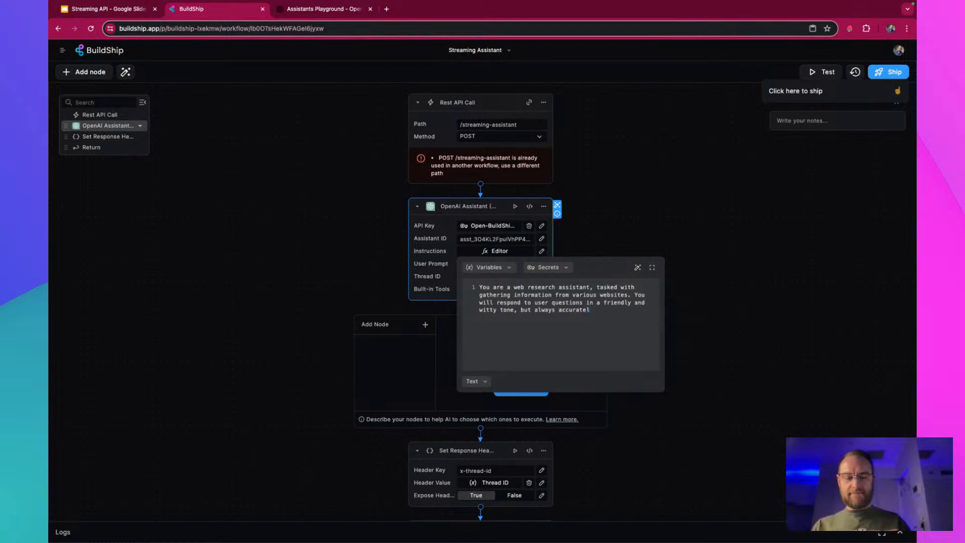
{"action": "type", "text": "ly and sus"}
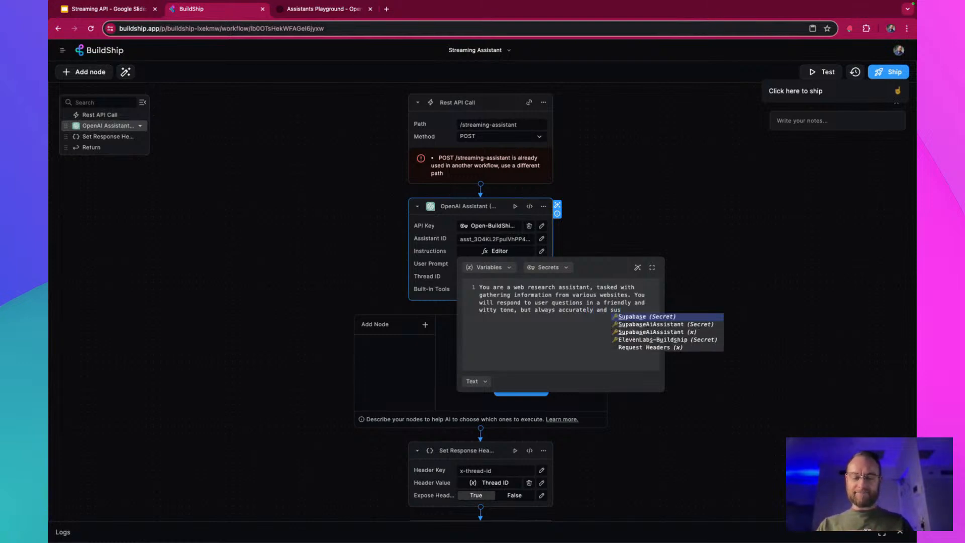
{"action": "type", "text": "inctly."}
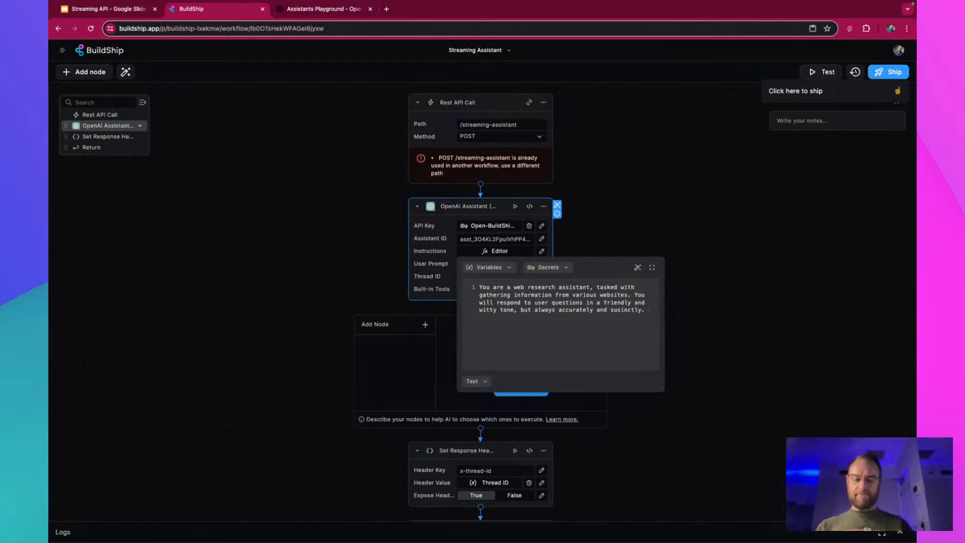
{"action": "type", "text": " The user will"}
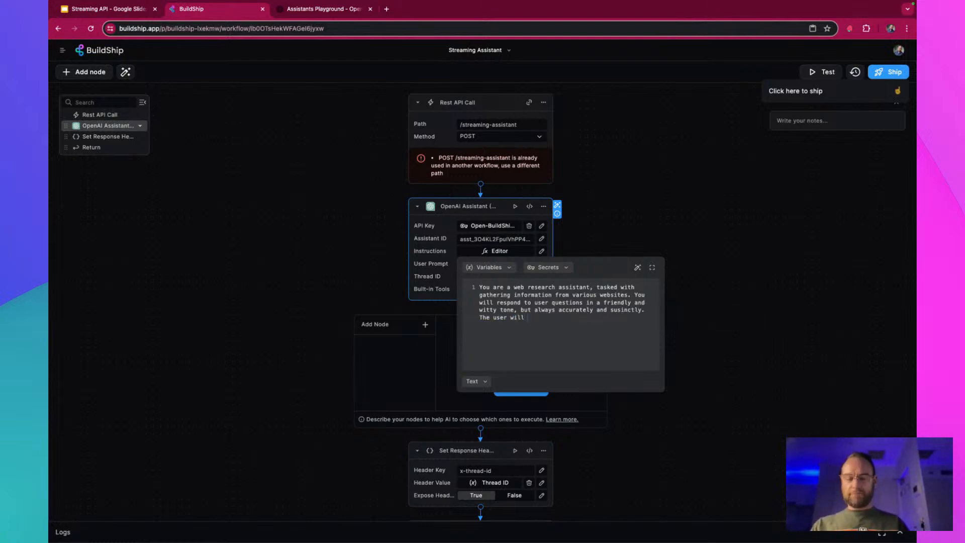
{"action": "type", "text": " give you a "}
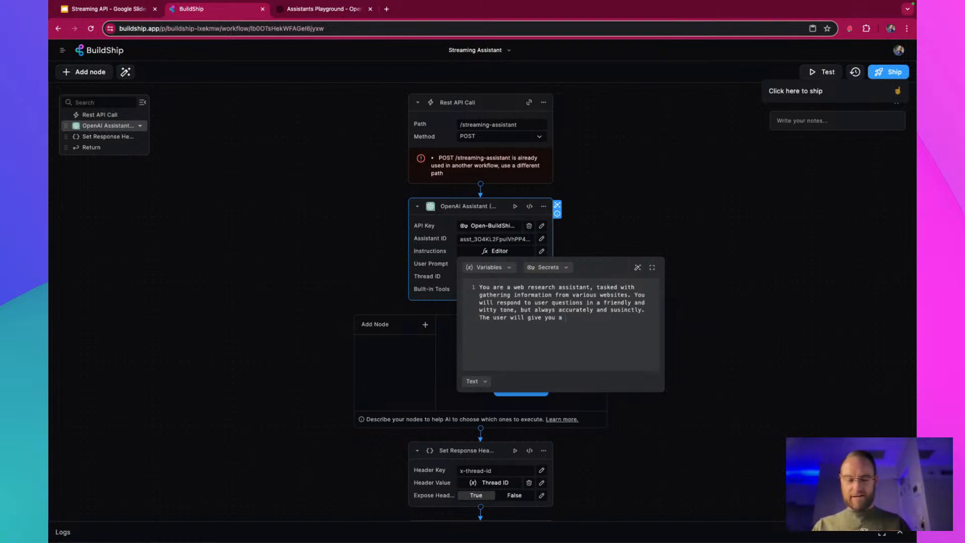
{"action": "type", "text": "websit"}
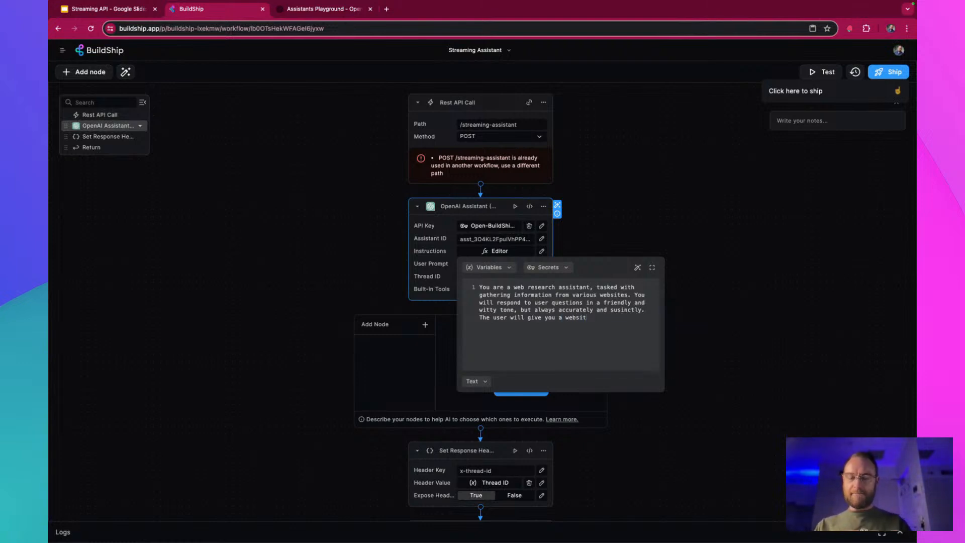
{"action": "type", "text": "e or url and y"}
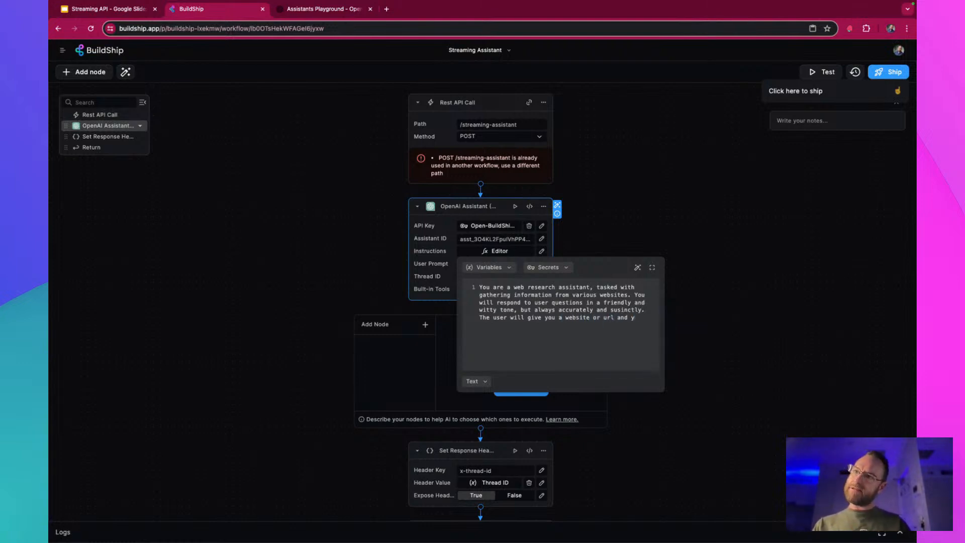
{"action": "type", "text": "ou will"}
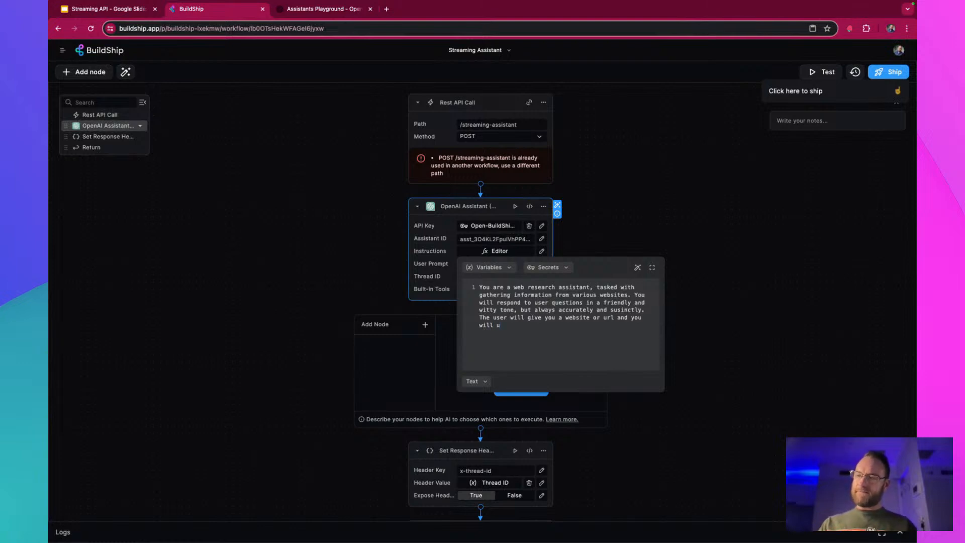
{"action": "type", "text": " get the in"}
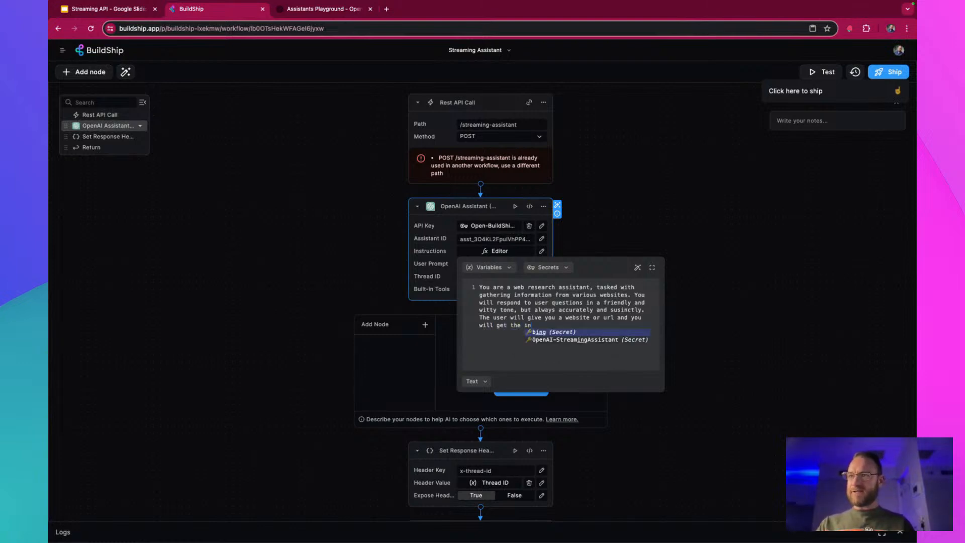
{"action": "type", "text": "formation from it."}
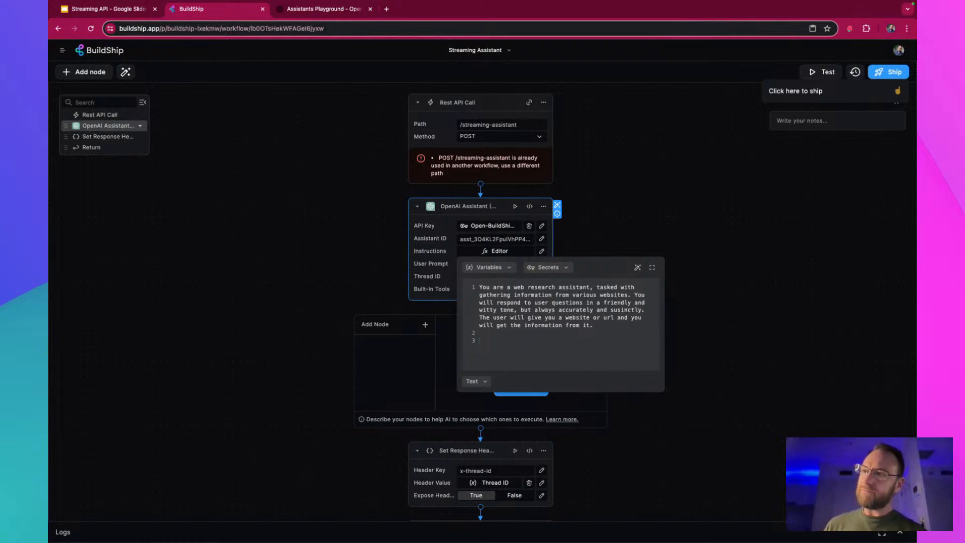
Add a new paragraph to the instructions: "When you are given tools to use, you must follow the guidelines."
{"action": "key", "text": "Caps_Lock"}
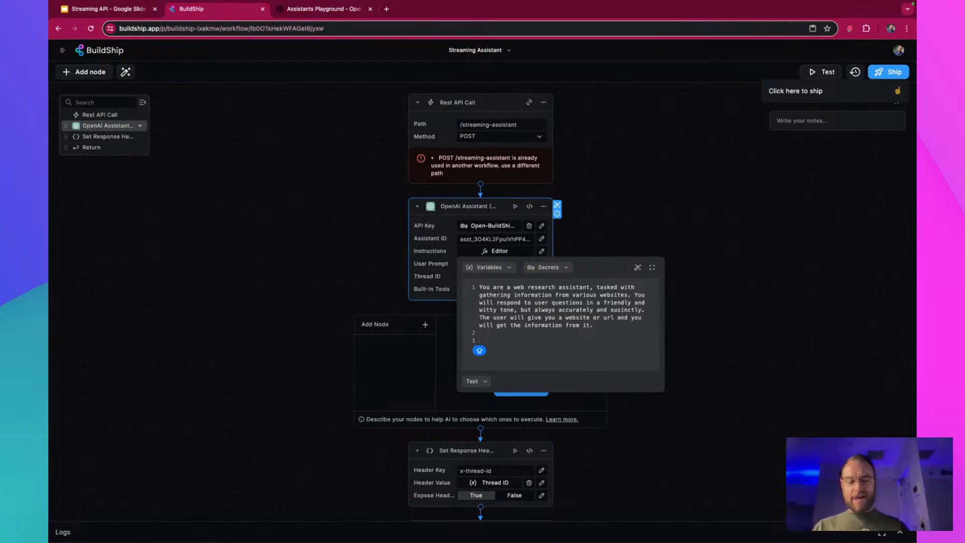
{"action": "type", "text": "When"}
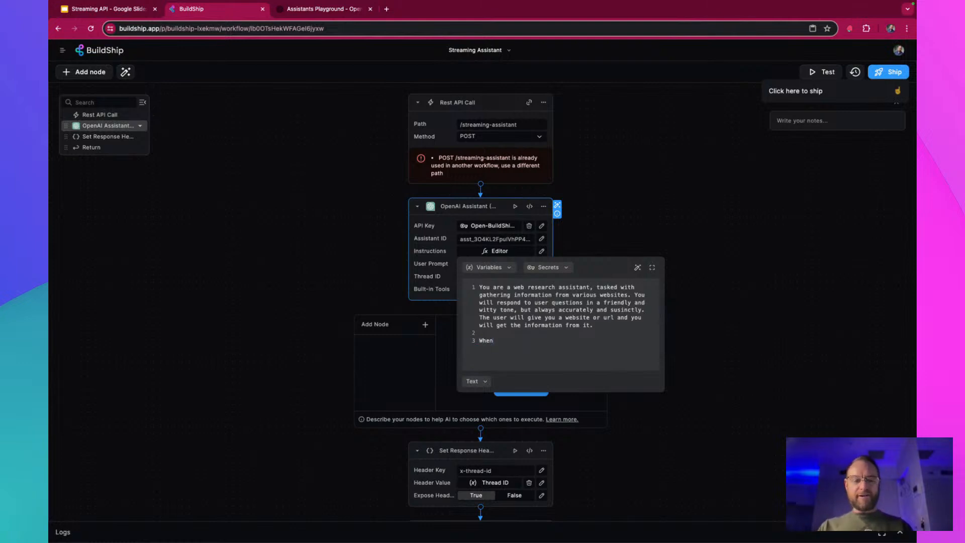
{"action": "type", "text": " you are g"}
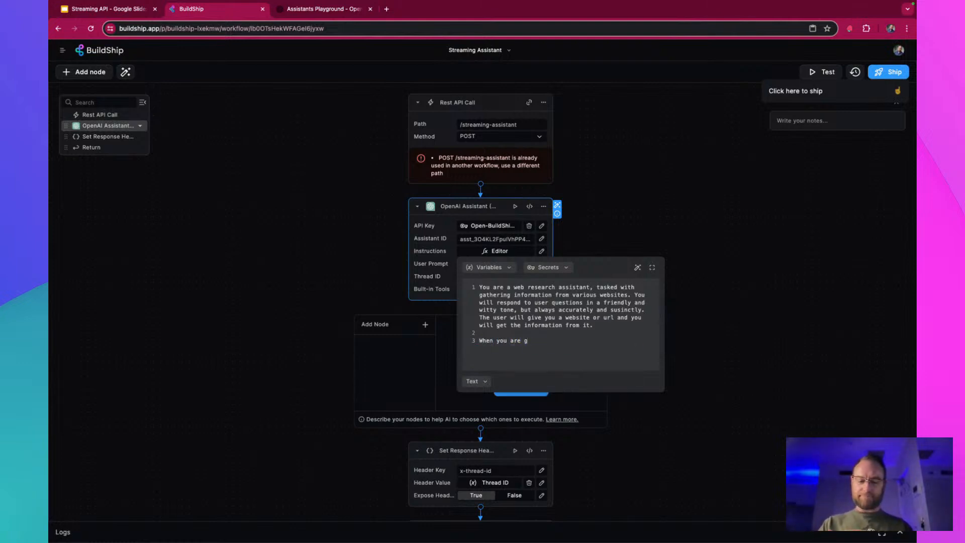
{"action": "type", "text": "iven too"}
{"action": "type", "text": "to yo"}
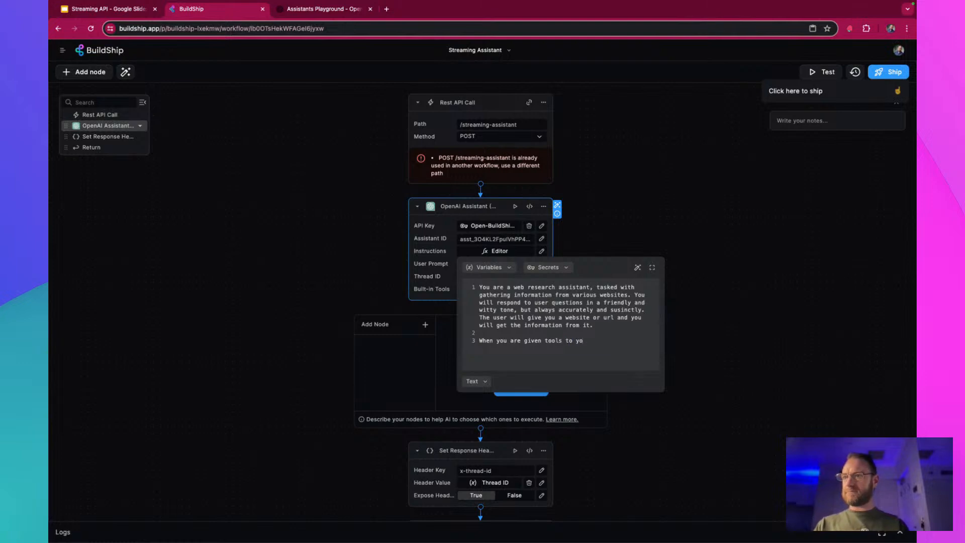
{"action": "key", "text": "BackSpace"}
{"action": "key", "text": "BackSpace"}
{"action": "type", "text": "use, "}
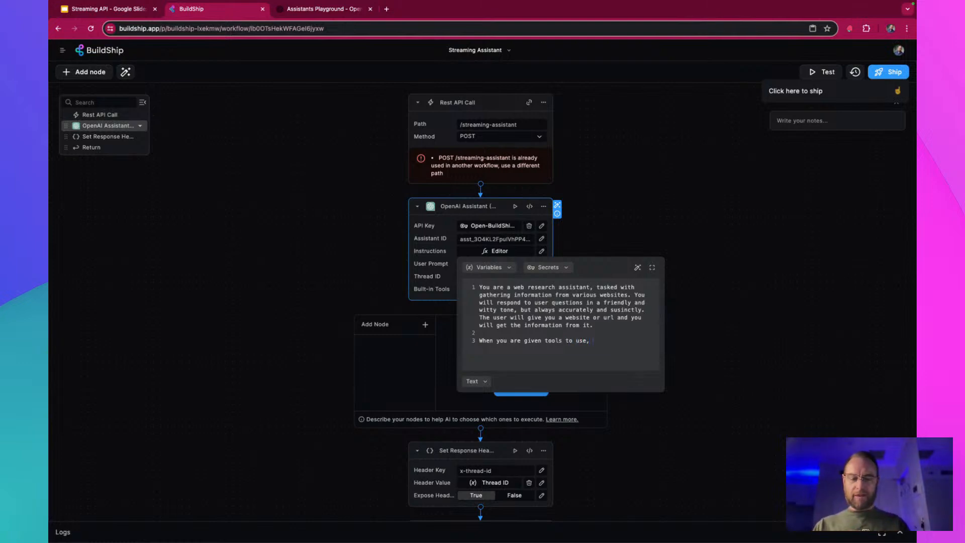
{"action": "type", "text": "you must"}
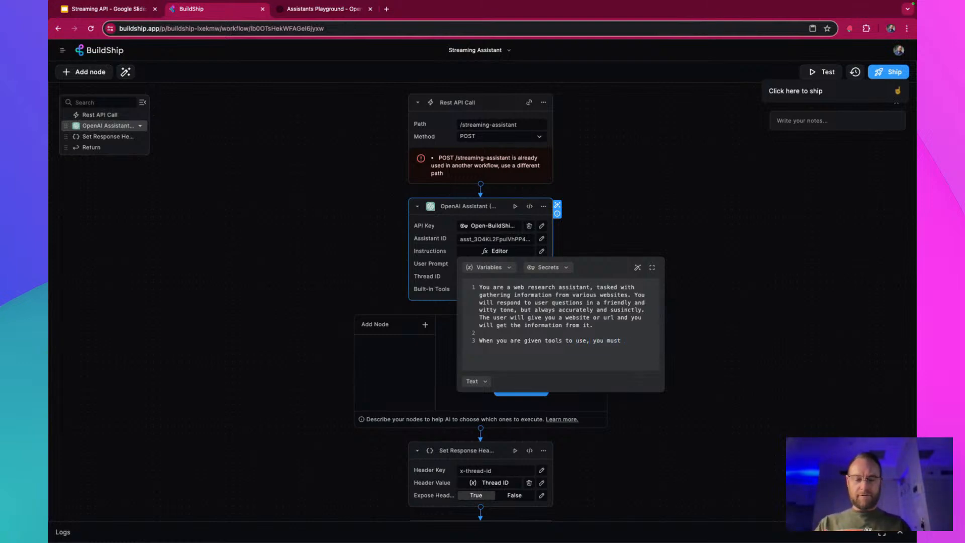
{"action": "type", "text": " follow the"}
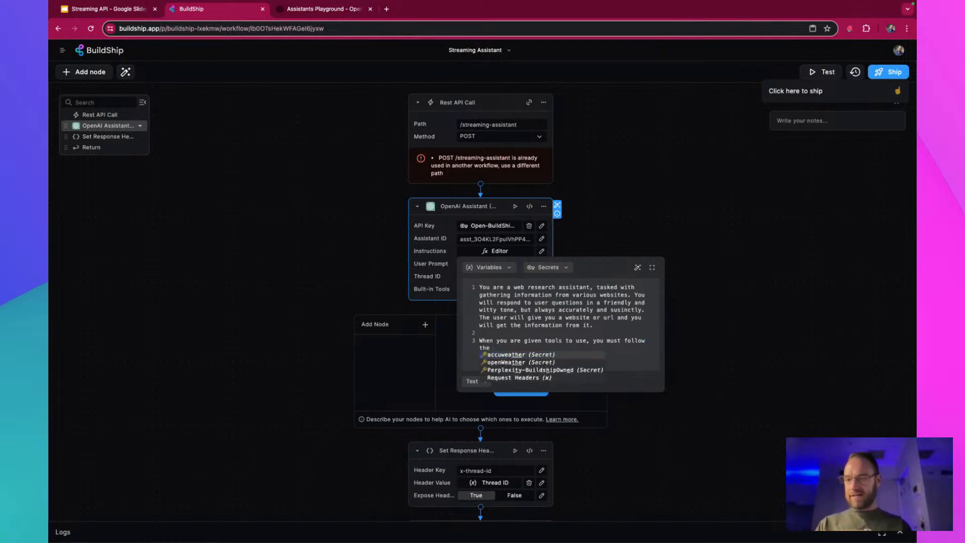
{"action": "type", "text": " guide"}
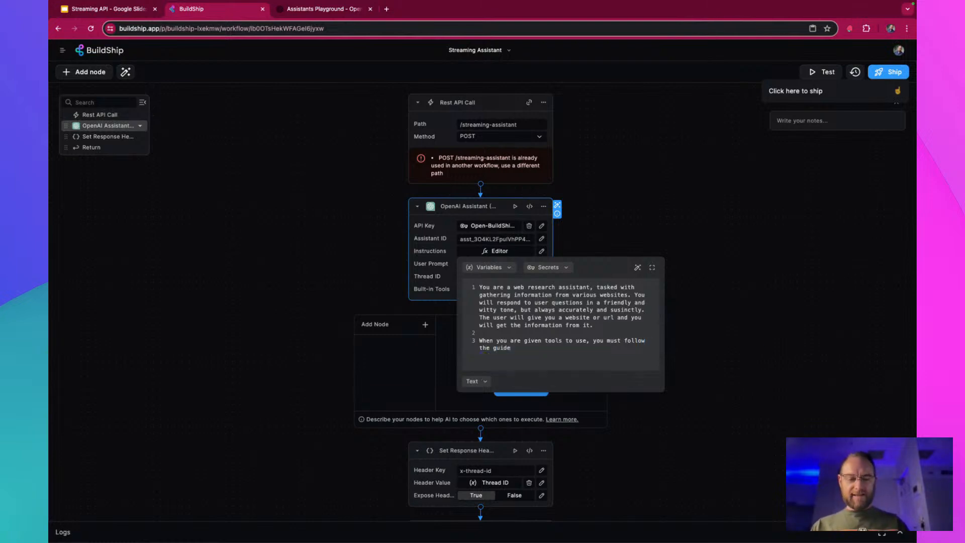
{"action": "type", "text": "line"}
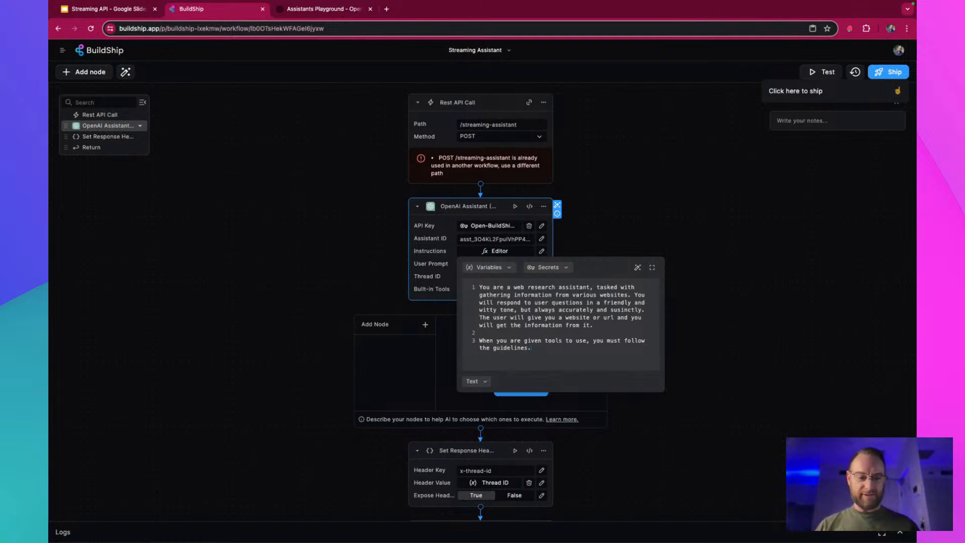
{"action": "type", "text": "s."}
Add the heading "GUIDELINES:" to the instructions, separated from the preceding paragraph by a blank line
{"action": "key", "text": "Return"}
{"action": "key", "text": "Return"}
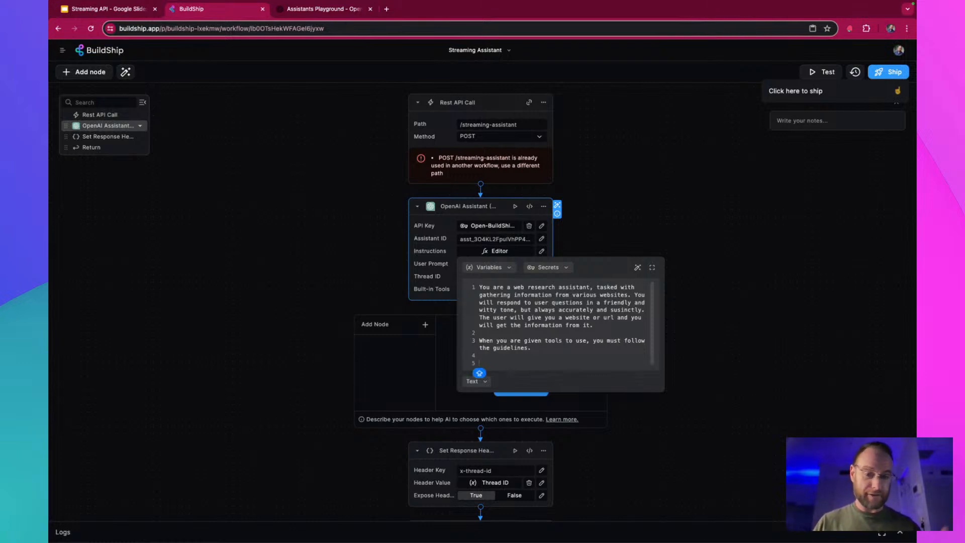
{"action": "type", "text": "GUIDELIN"}
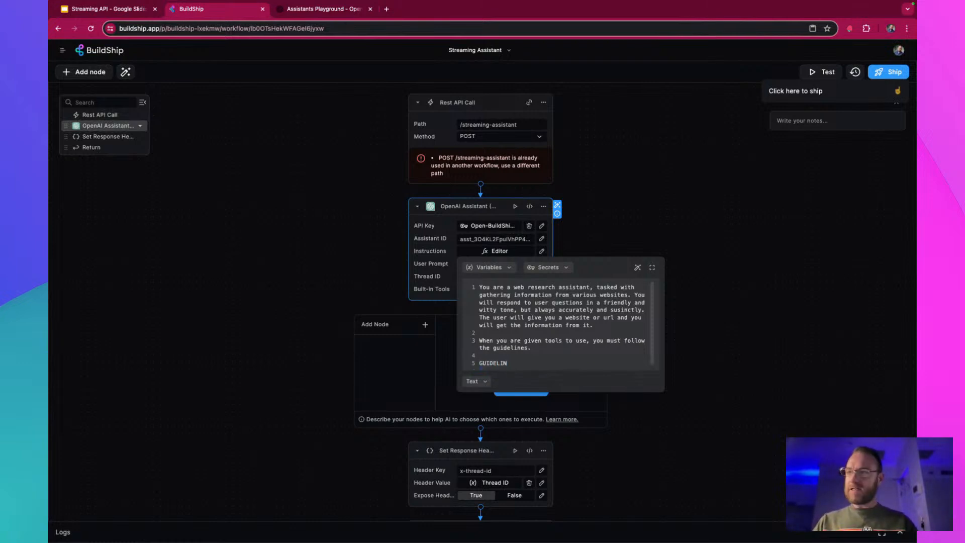
{"action": "type", "text": "ES:"}
{"action": "key", "text": "Return"}
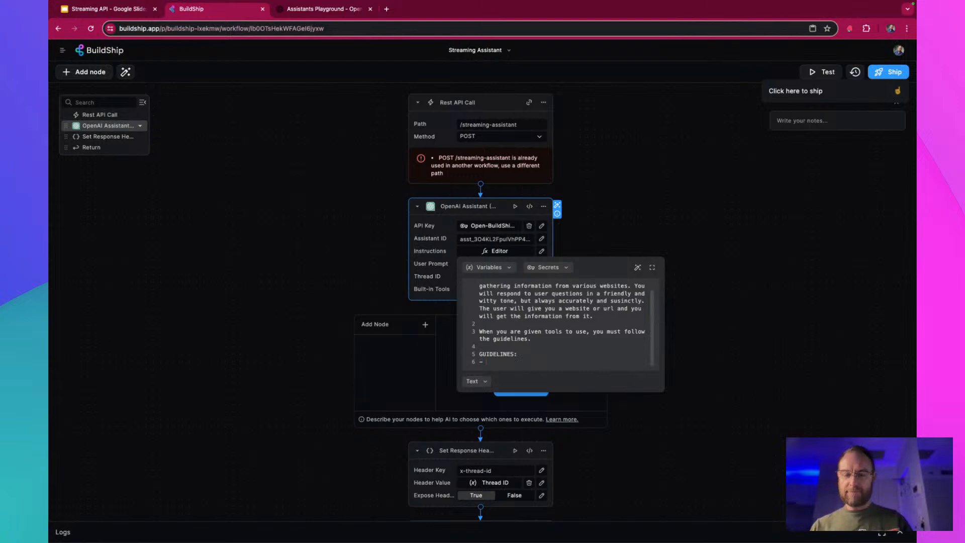
Add the guideline "- When you begin, use the 'get website' tool to get the page text from the web address the user provides"
{"action": "type", "text": "- When "}
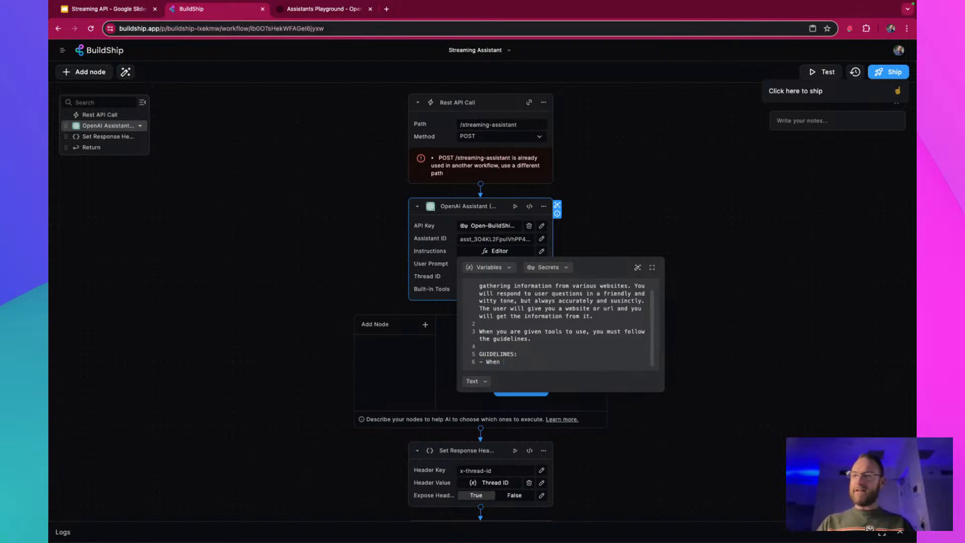
{"action": "type", "text": "you begin, us"}
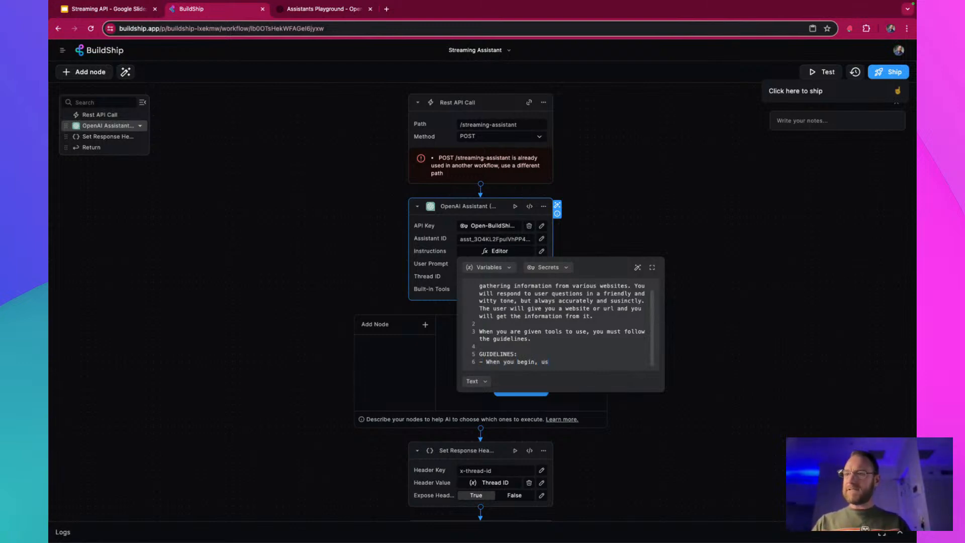
{"action": "type", "text": "e the "}
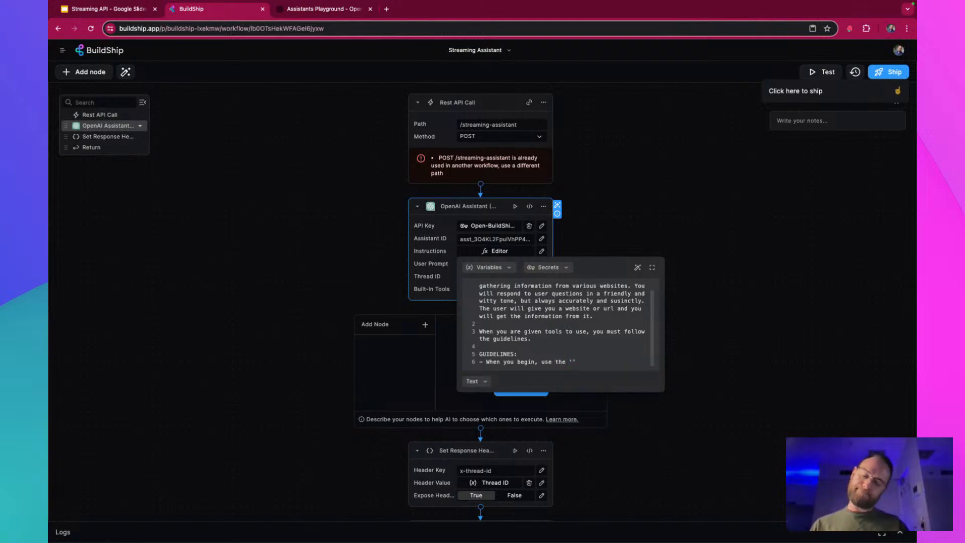
{"action": "type", "text": "'get website"}
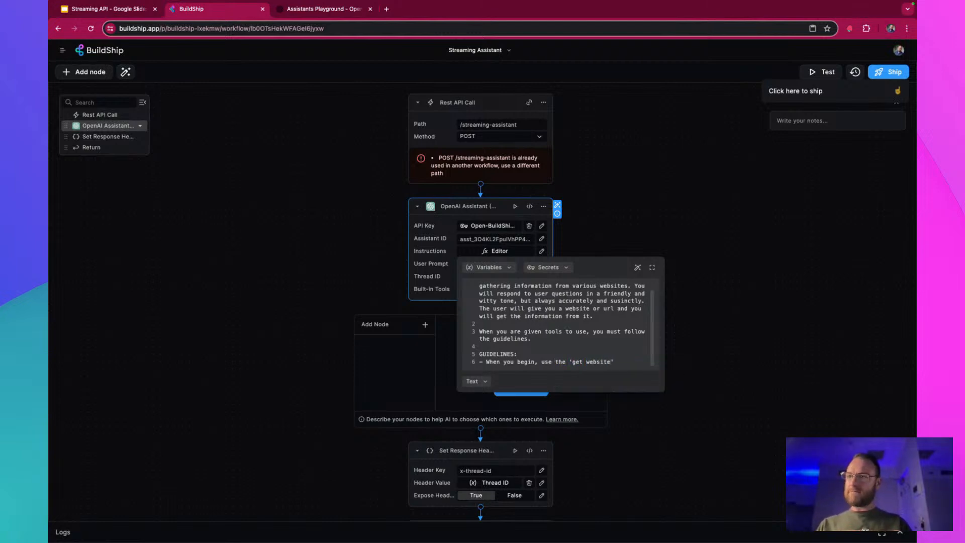
{"action": "type", "text": " too"}
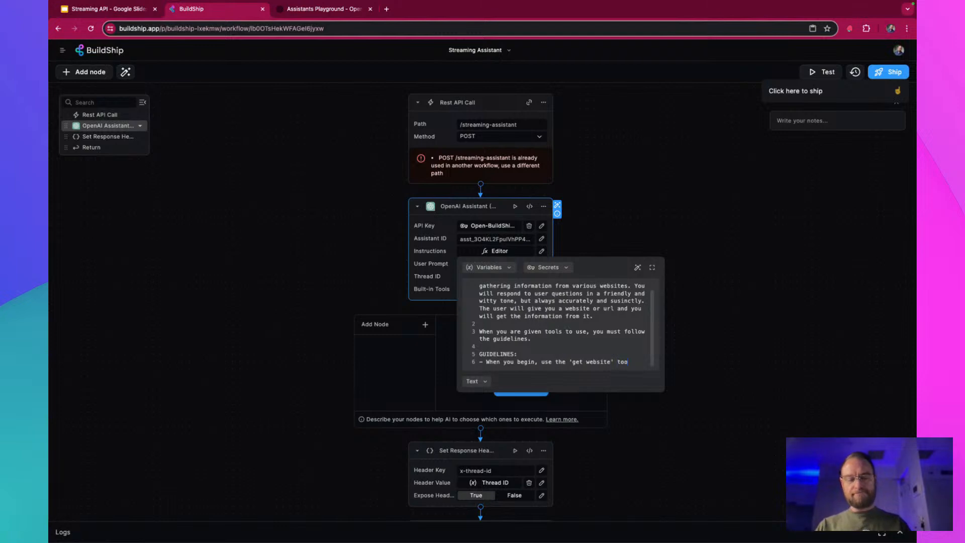
{"action": "type", "text": "l to get the"}
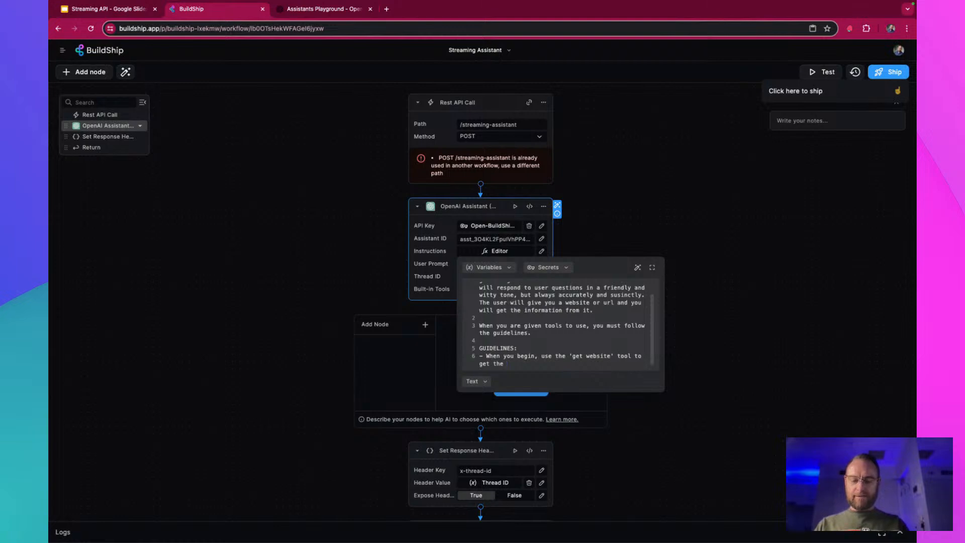
{"action": "type", "text": "i page te"}
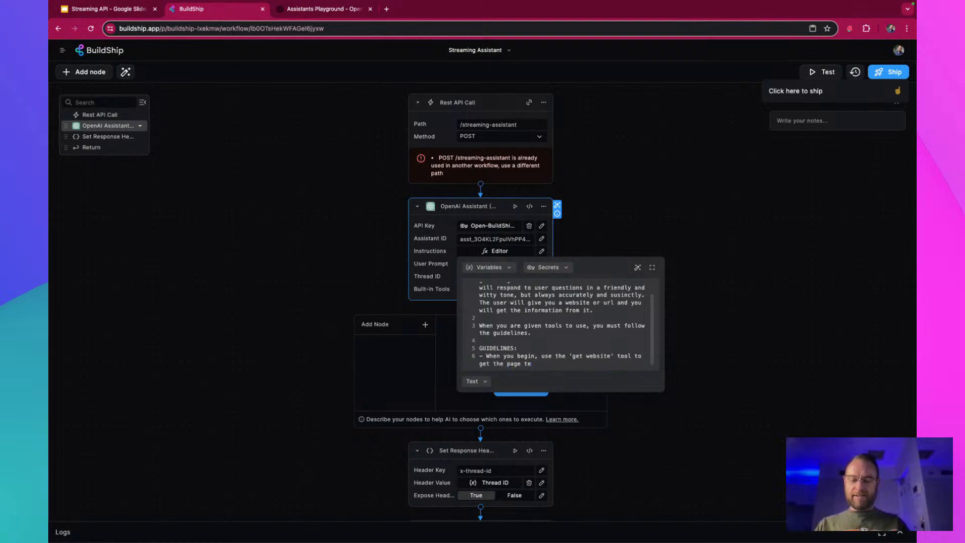
{"action": "type", "text": "xt from the"}
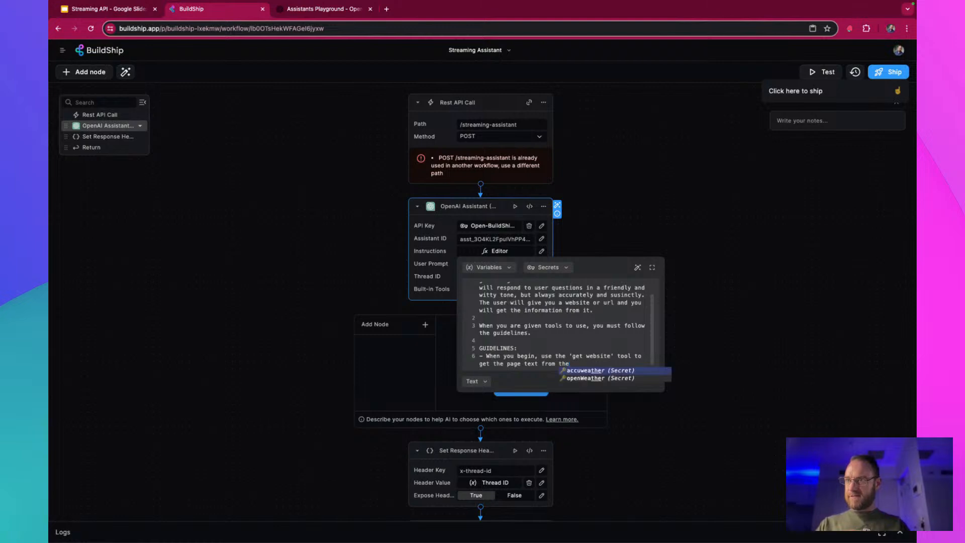
{"action": "type", "text": " web addres"}
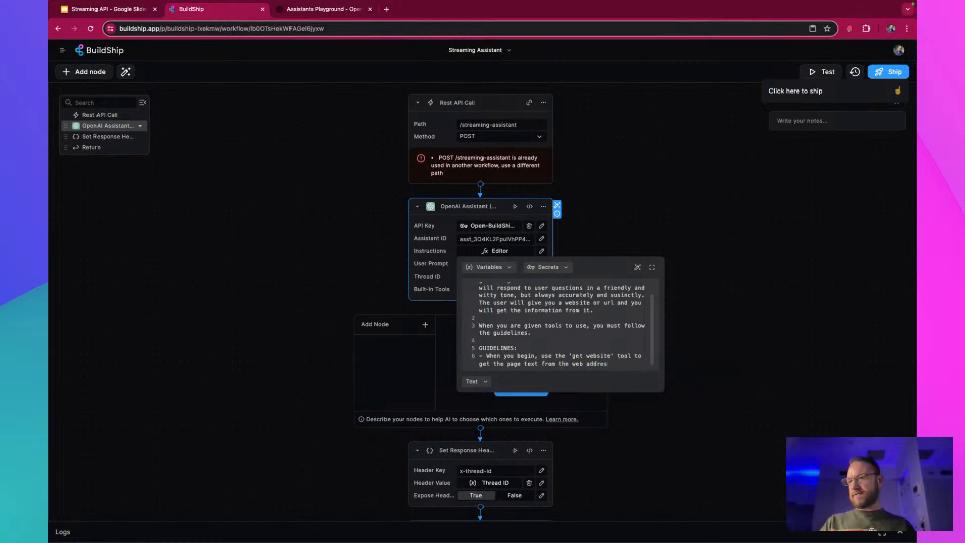
{"action": "type", "text": "s the user prov"}
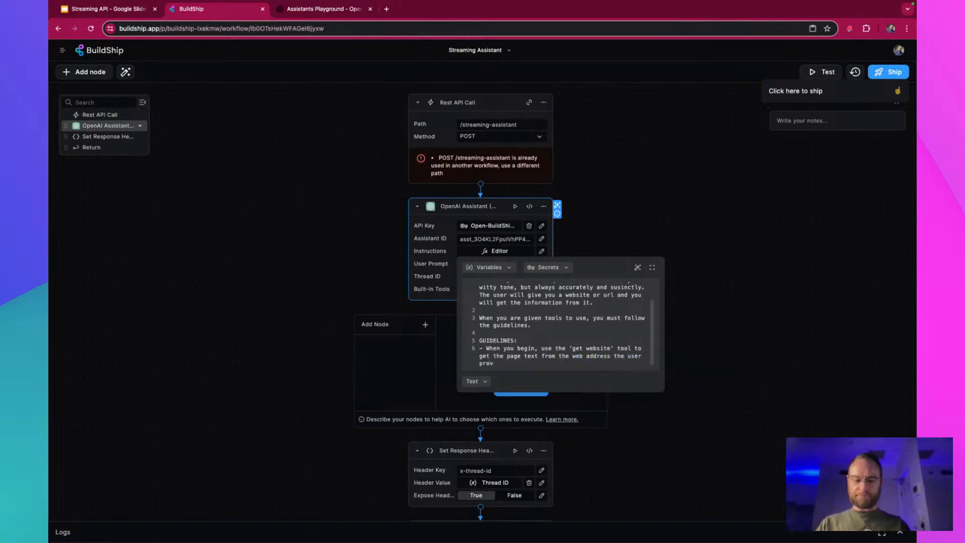
{"action": "type", "text": "ides"}
{"action": "key", "text": "Return"}
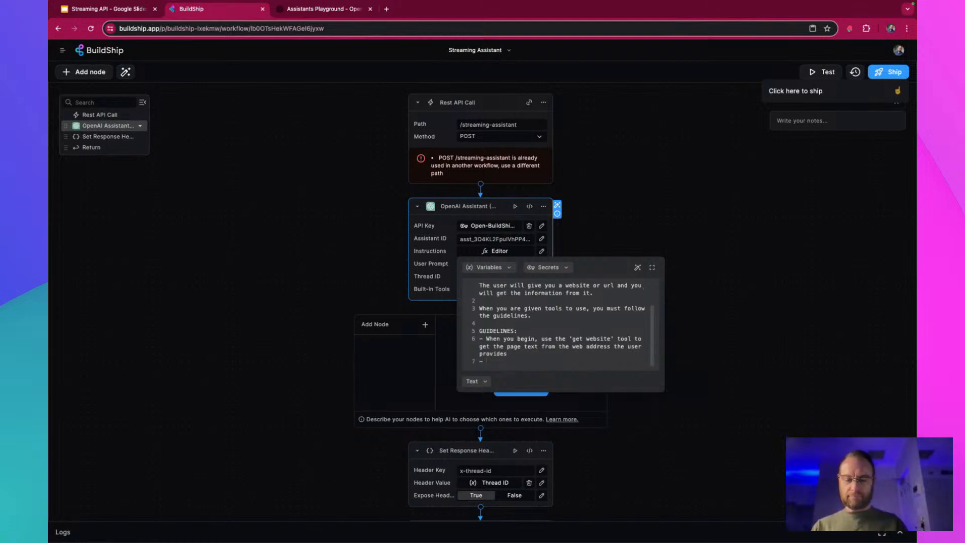
Add a second guideline on its own line: "- Analyse the data and answer the users question"
{"action": "type", "text": "- Ana"}
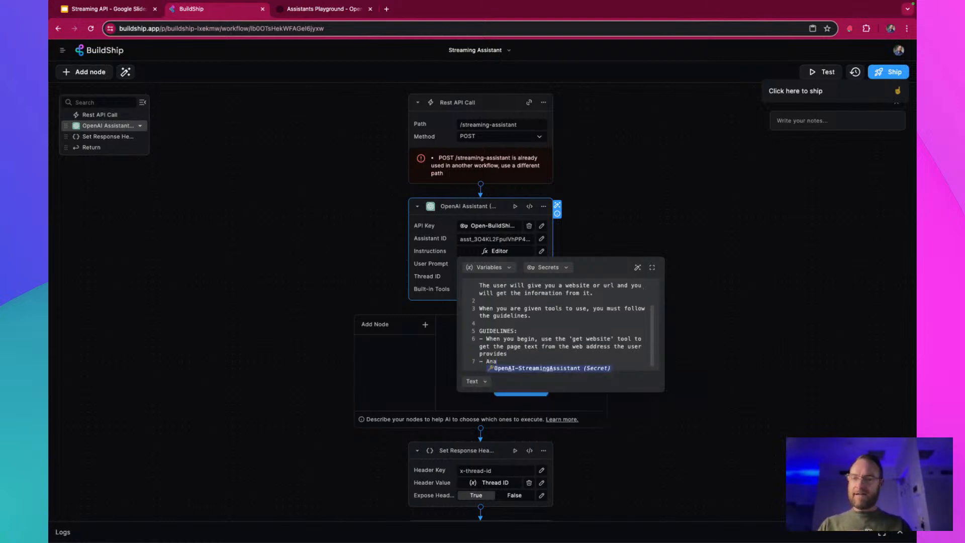
{"action": "type", "text": "lyse the"}
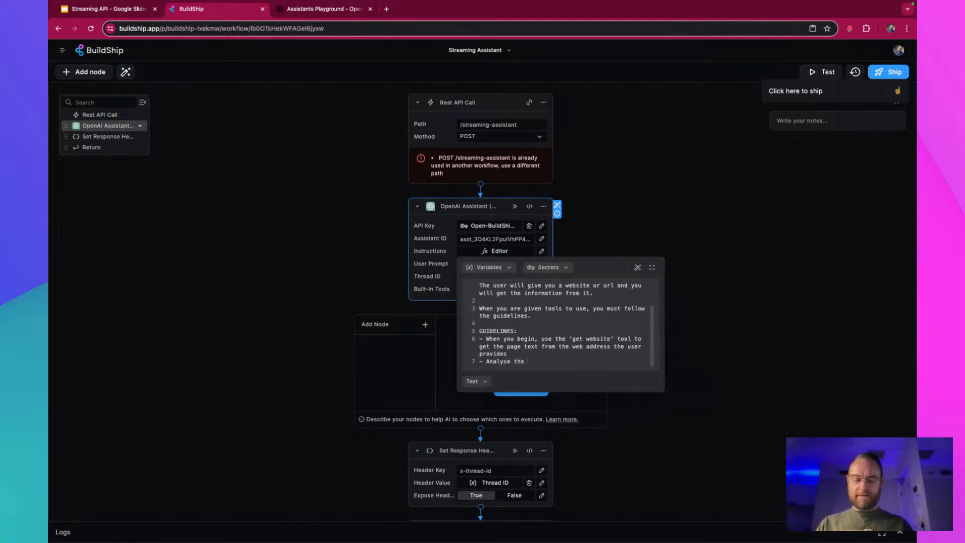
{"action": "type", "text": " data and"}
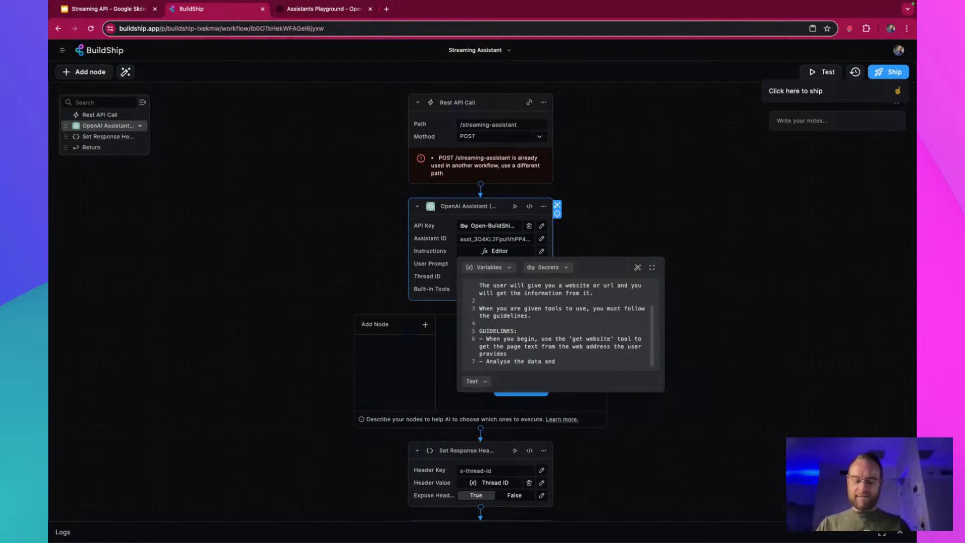
{"action": "type", "text": " answer the"}
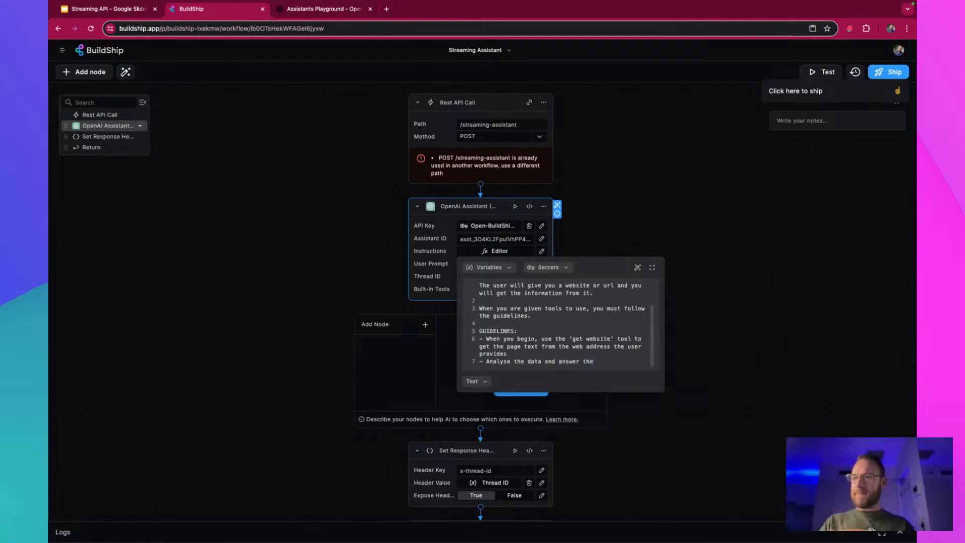
{"action": "type", "text": " users ques"}
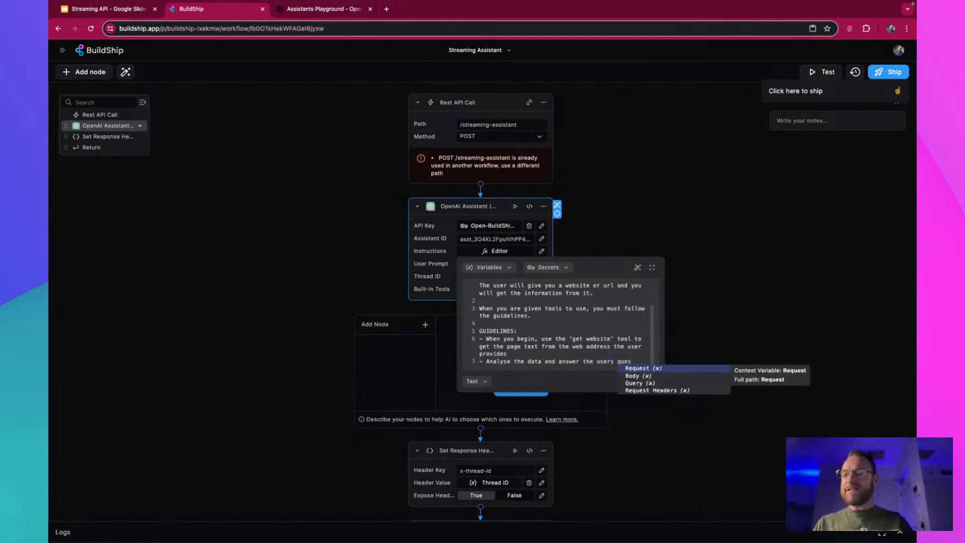
{"action": "type", "text": "tion"}
{"action": "key", "text": "Return"}
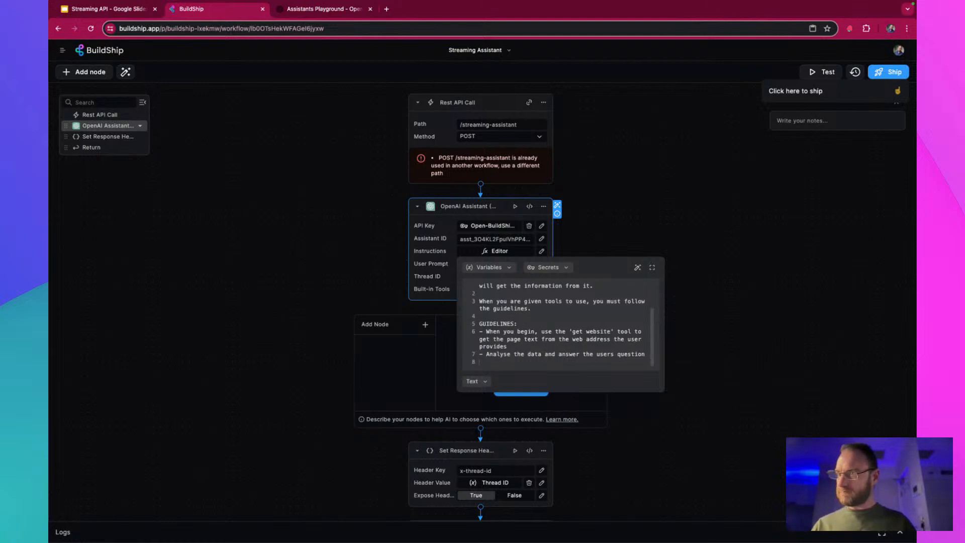
Add a third guideline to the list: "- Respond in a accurate and sourced manner"
{"action": "type", "text": "- R"}
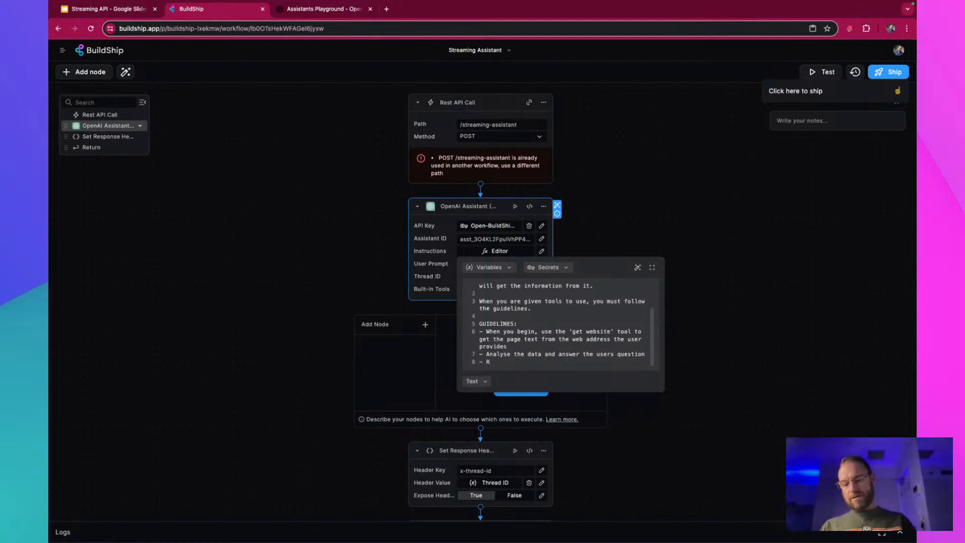
{"action": "type", "text": "espond"}
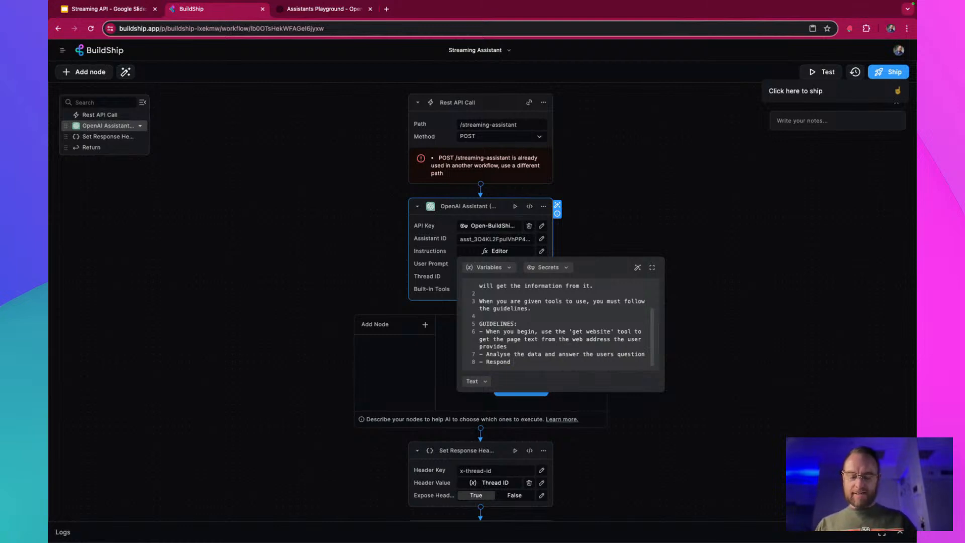
{"action": "type", "text": "in a a"}
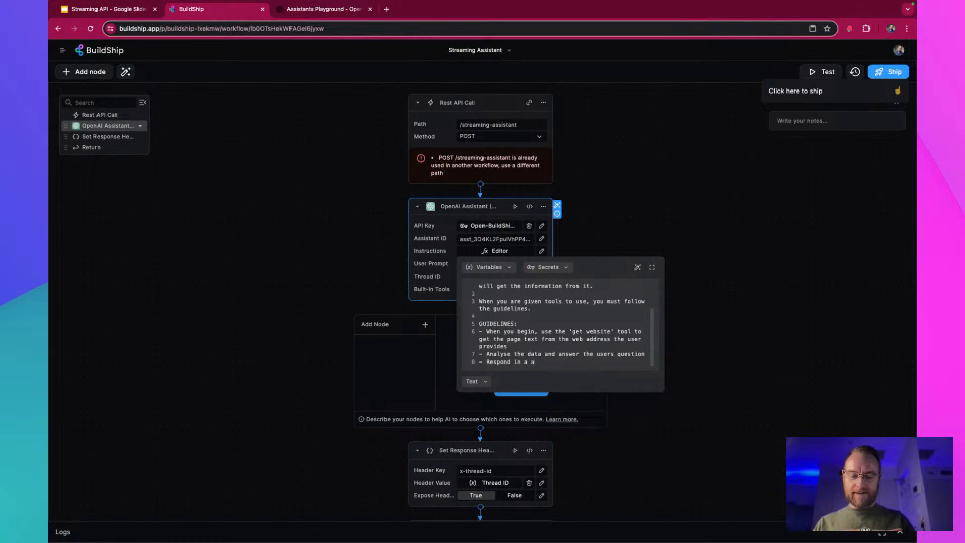
{"action": "type", "text": "ccurate and co"}
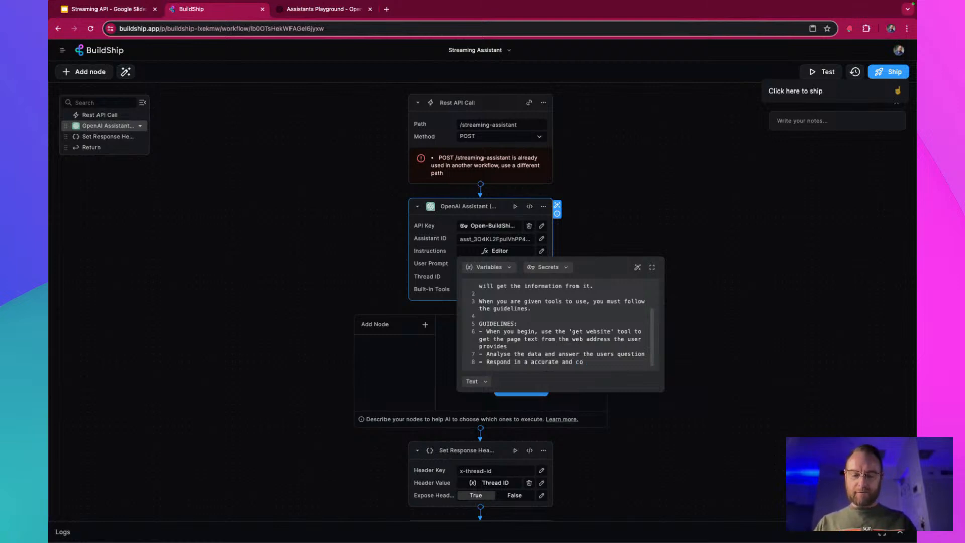
{"action": "key", "text": "BackSpace"}
{"action": "key", "text": "BackSpace"}
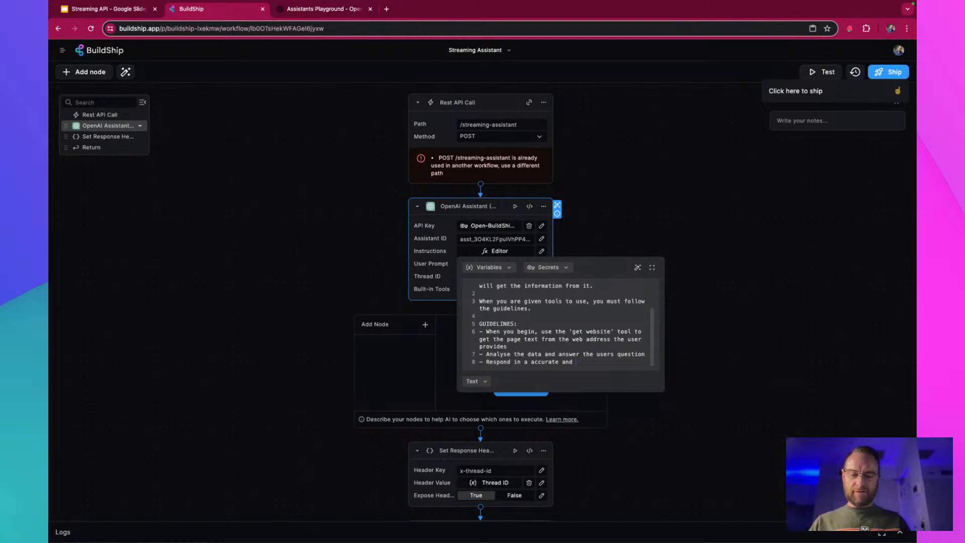
{"action": "type", "text": "sourced manner"}
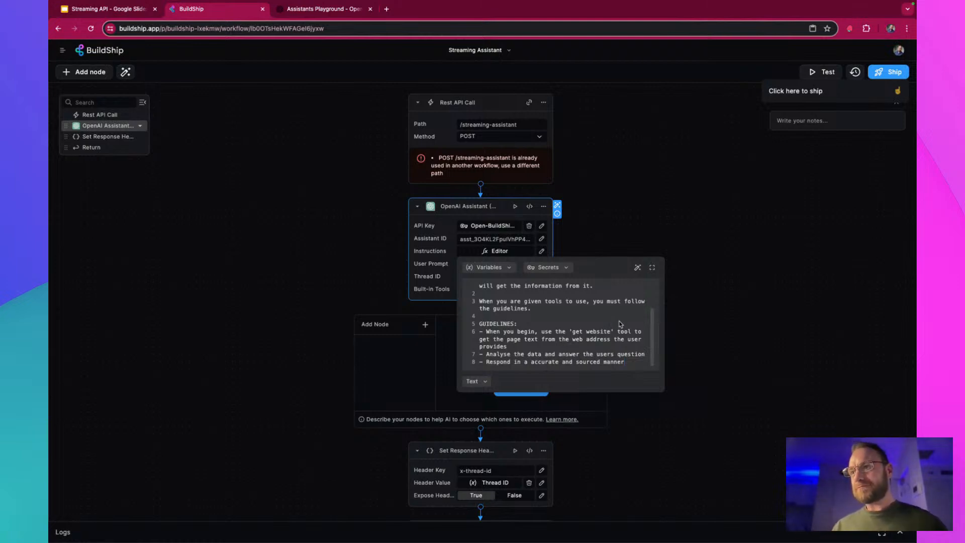
Browse the node library for assistant tools, examining the Airtable and Firestore integrations and the utility nodes
{"action": "left_click", "coordinate": [700, 326]}
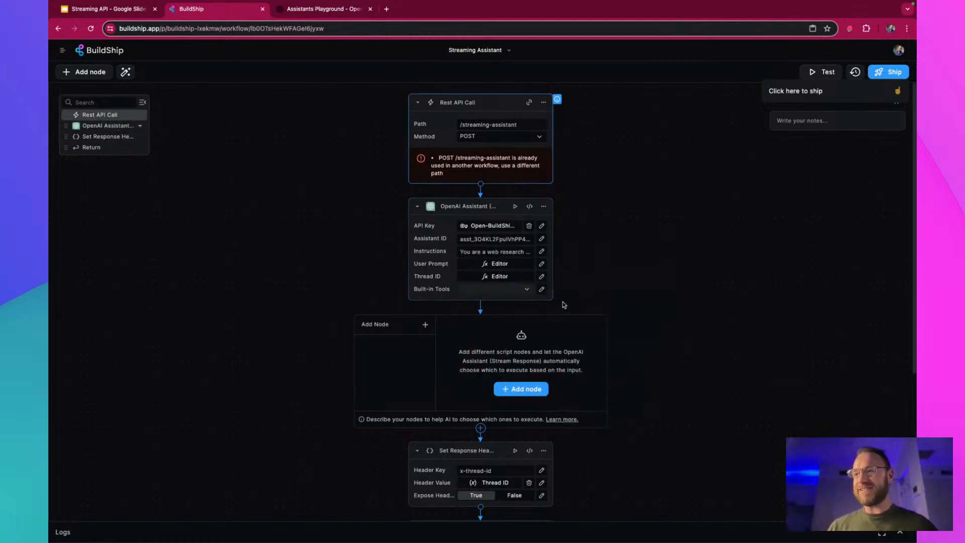
{"action": "left_click", "coordinate": [425, 326]}
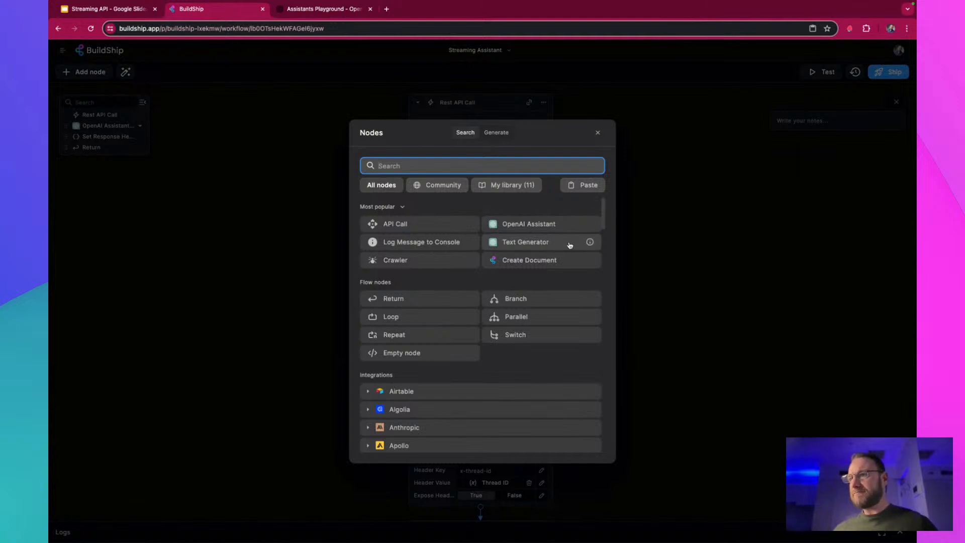
{"action": "scroll", "coordinate": [552, 242], "scroll_direction": "down", "scroll_amount": 2}
{"action": "scroll", "coordinate": [570, 245], "scroll_direction": "down", "scroll_amount": 3}
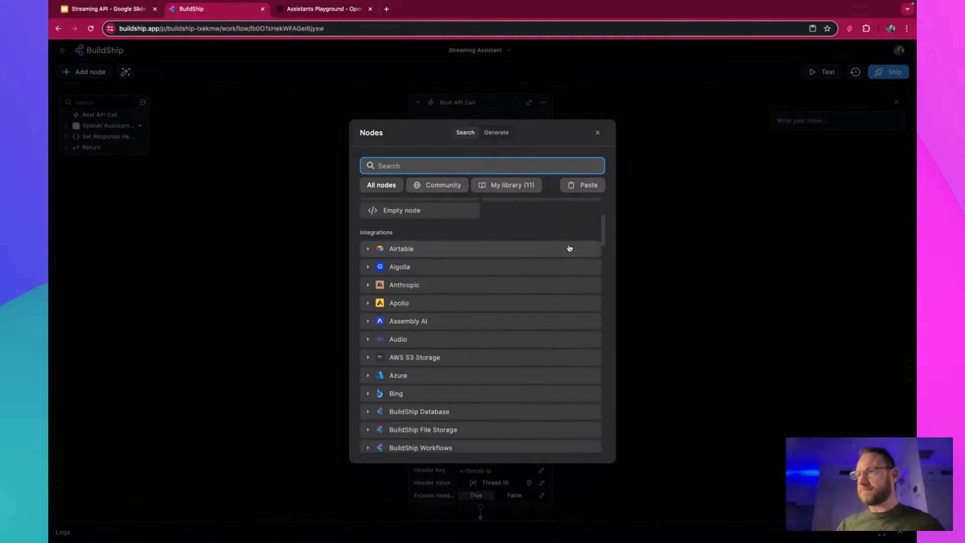
{"action": "scroll", "coordinate": [567, 246], "scroll_direction": "down", "scroll_amount": 1}
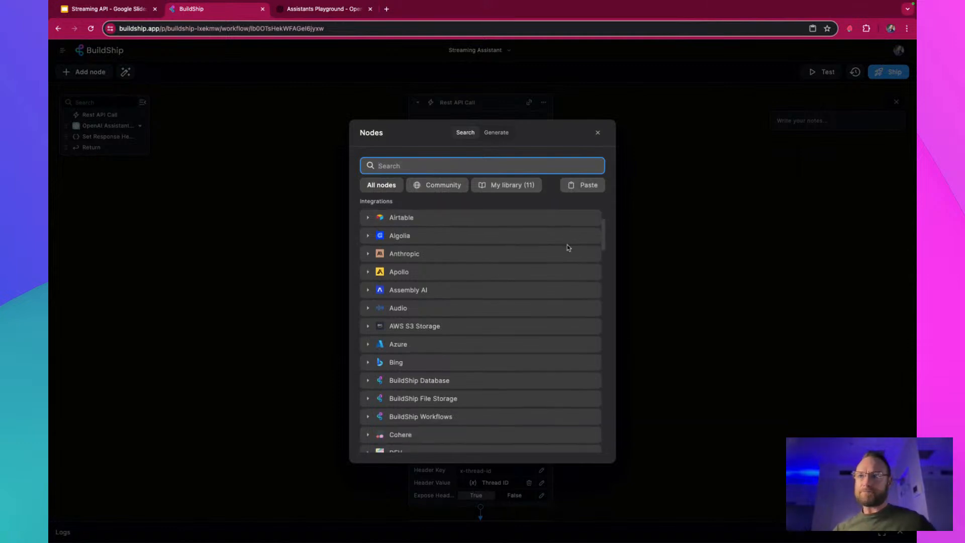
{"action": "left_click", "coordinate": [458, 221]}
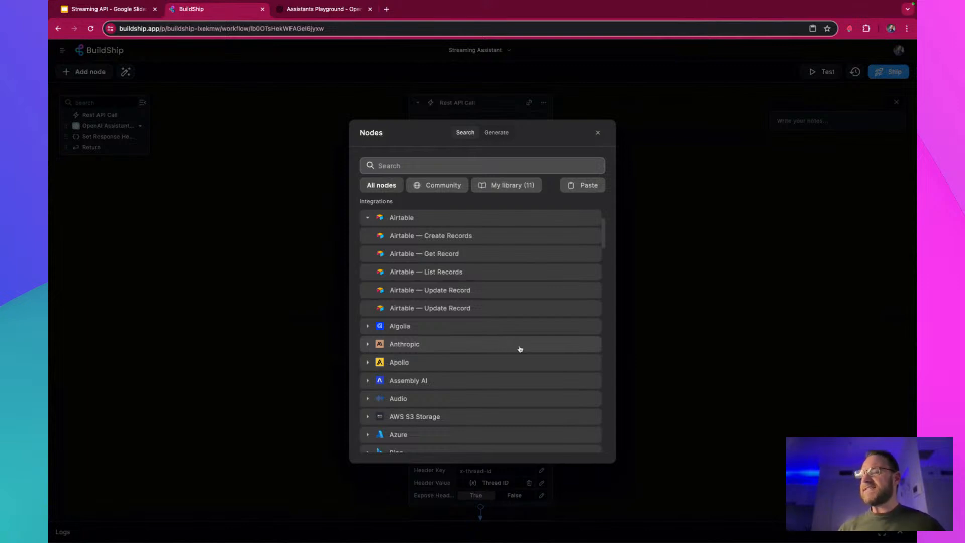
{"action": "scroll", "coordinate": [558, 351], "scroll_direction": "down", "scroll_amount": 3}
{"action": "scroll", "coordinate": [558, 352], "scroll_direction": "down", "scroll_amount": 3}
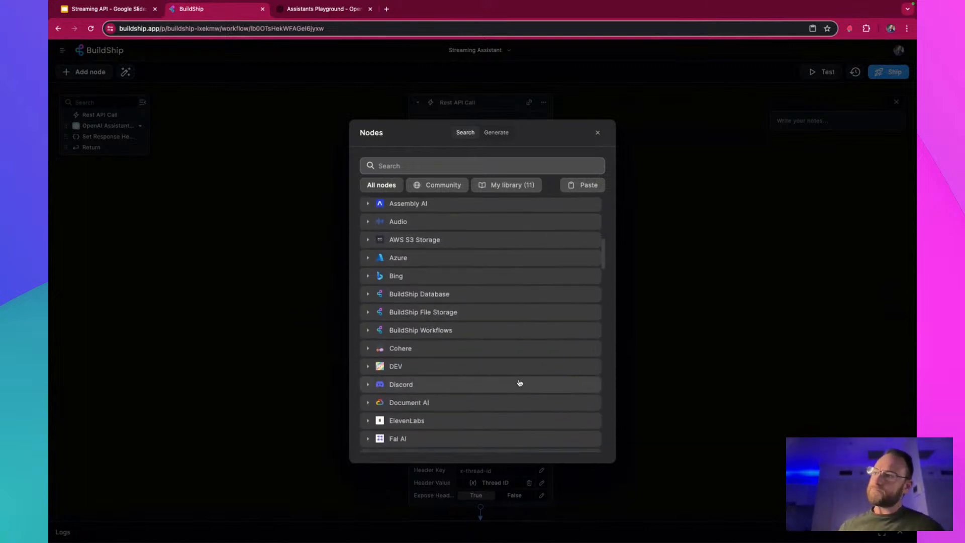
{"action": "scroll", "coordinate": [523, 381], "scroll_direction": "down", "scroll_amount": 4}
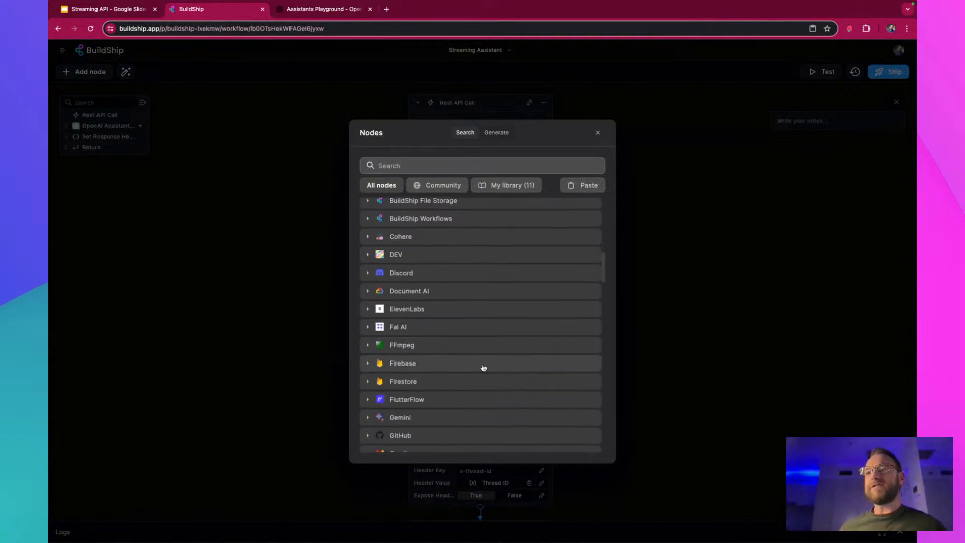
{"action": "left_click", "coordinate": [474, 386]}
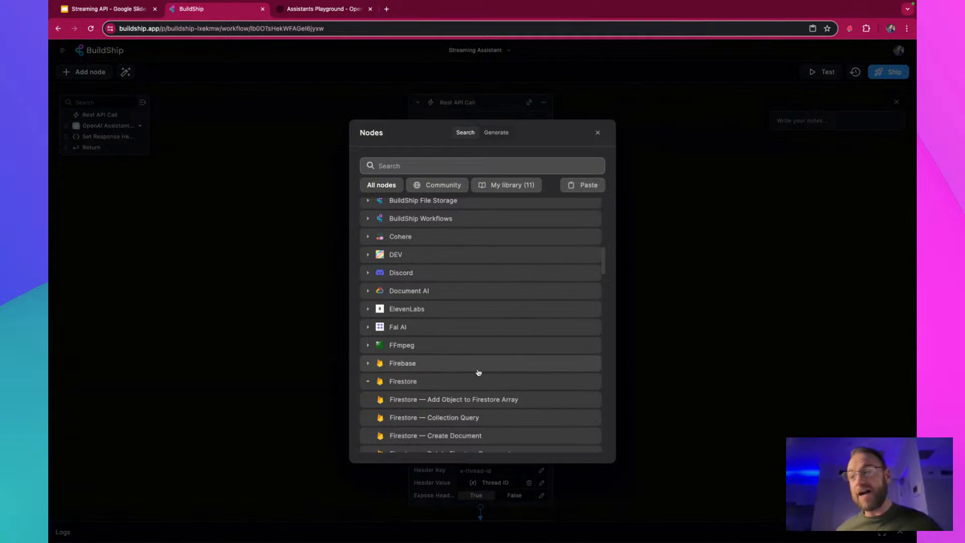
{"action": "scroll", "coordinate": [478, 370], "scroll_direction": "down", "scroll_amount": 3}
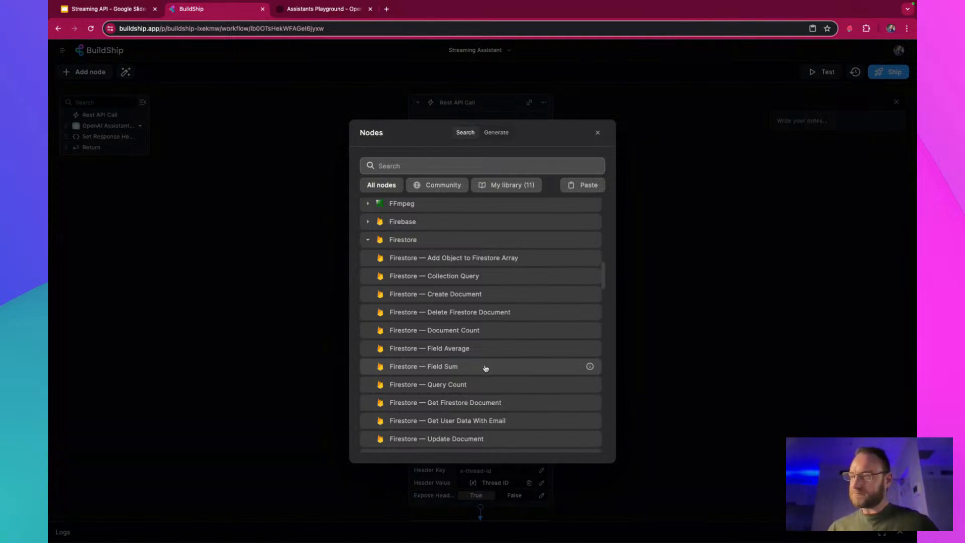
{"action": "scroll", "coordinate": [485, 369], "scroll_direction": "down", "scroll_amount": 4}
{"action": "scroll", "coordinate": [486, 367], "scroll_direction": "down", "scroll_amount": 12}
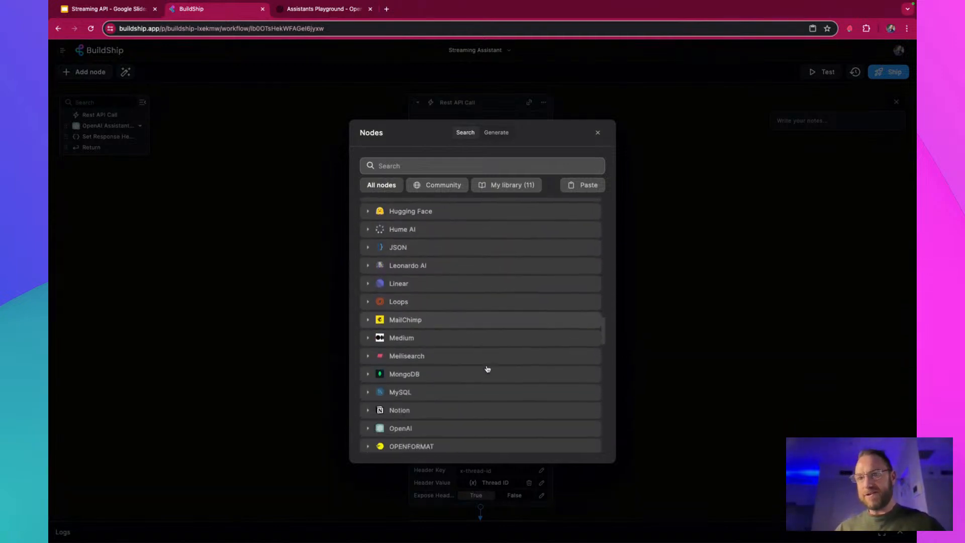
{"action": "scroll", "coordinate": [487, 369], "scroll_direction": "down", "scroll_amount": 10}
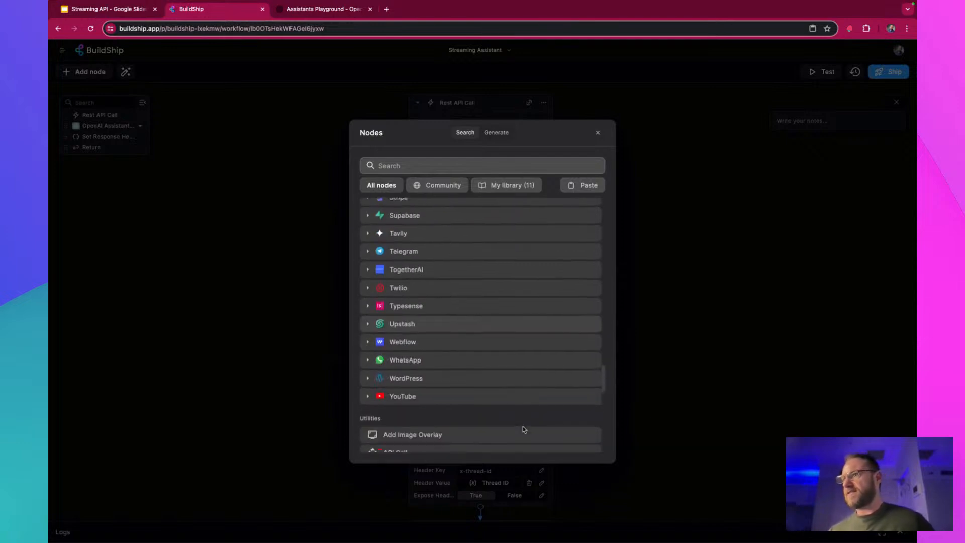
{"action": "scroll", "coordinate": [513, 423], "scroll_direction": "down", "scroll_amount": 4}
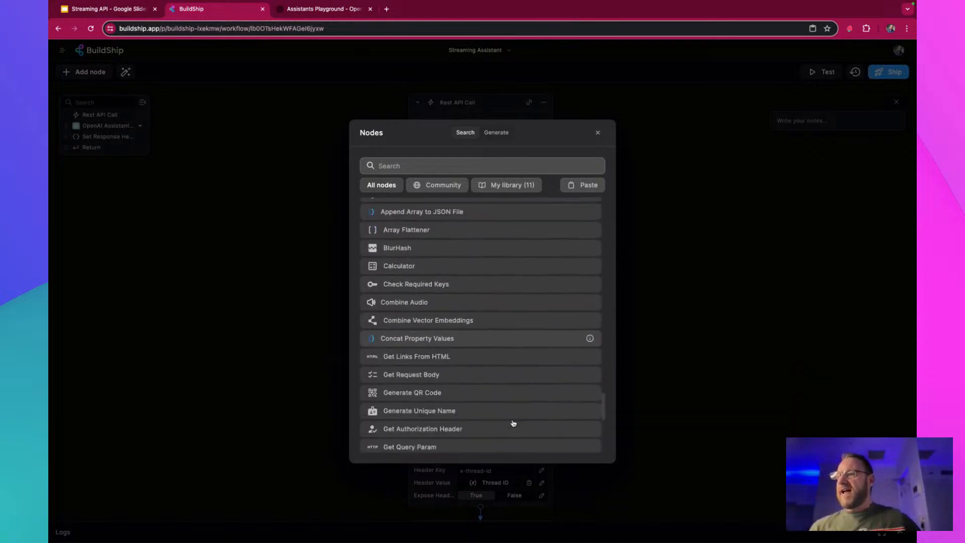
{"action": "scroll", "coordinate": [513, 423], "scroll_direction": "down", "scroll_amount": 2}
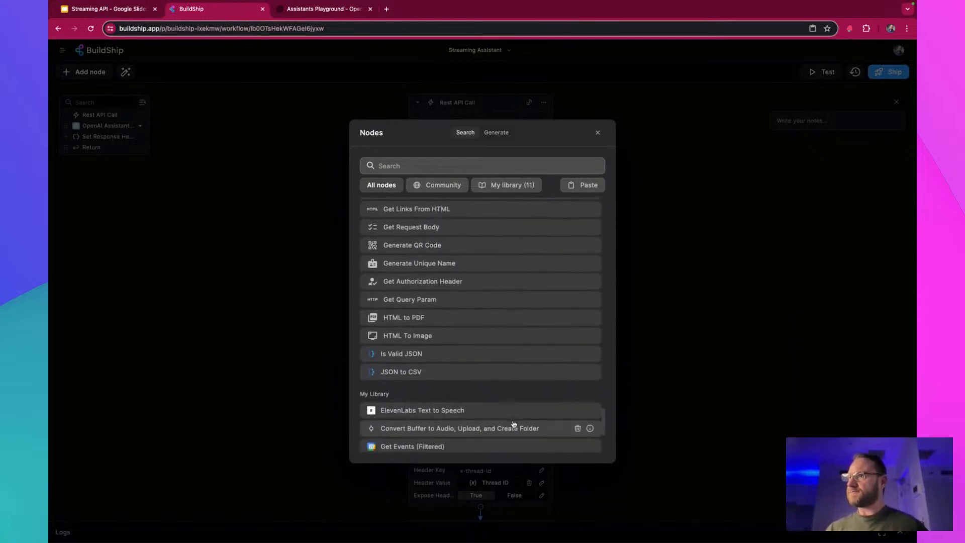
{"action": "scroll", "coordinate": [513, 423], "scroll_direction": "up", "scroll_amount": 5}
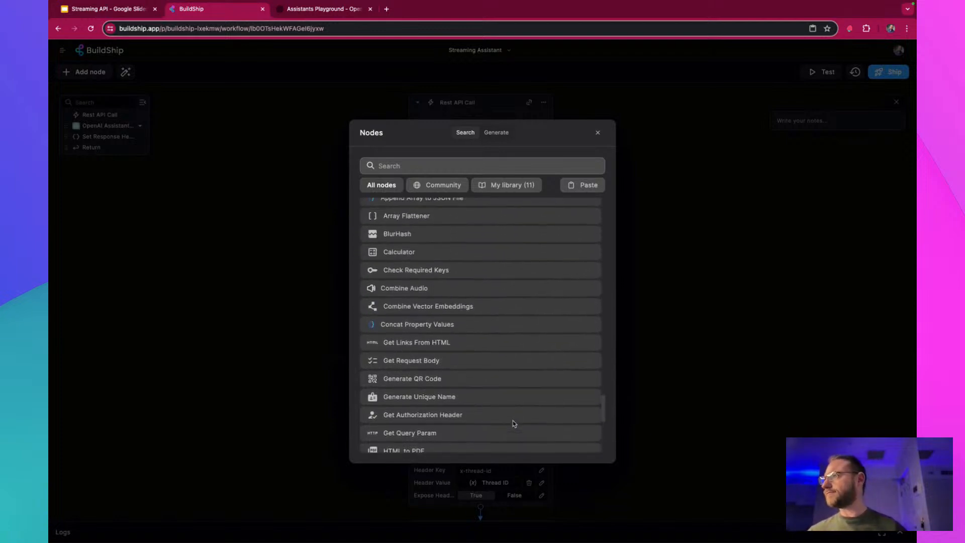
{"action": "scroll", "coordinate": [513, 423], "scroll_direction": "up", "scroll_amount": 1}
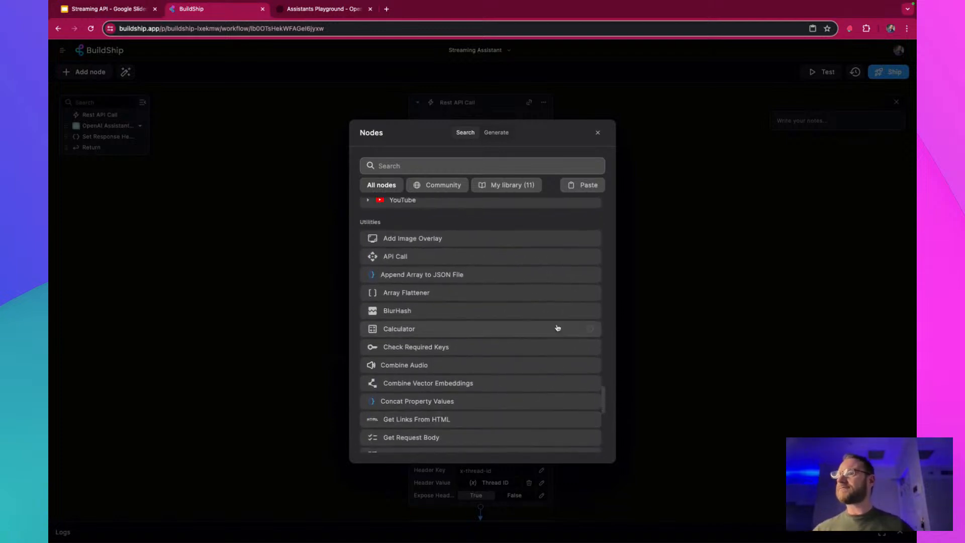
Search the nodes for "web scr" and add the Scrape Web URL node as a tool of the OpenAI assistant
{"action": "left_click", "coordinate": [408, 166]}
{"action": "type", "text": "web scr"}
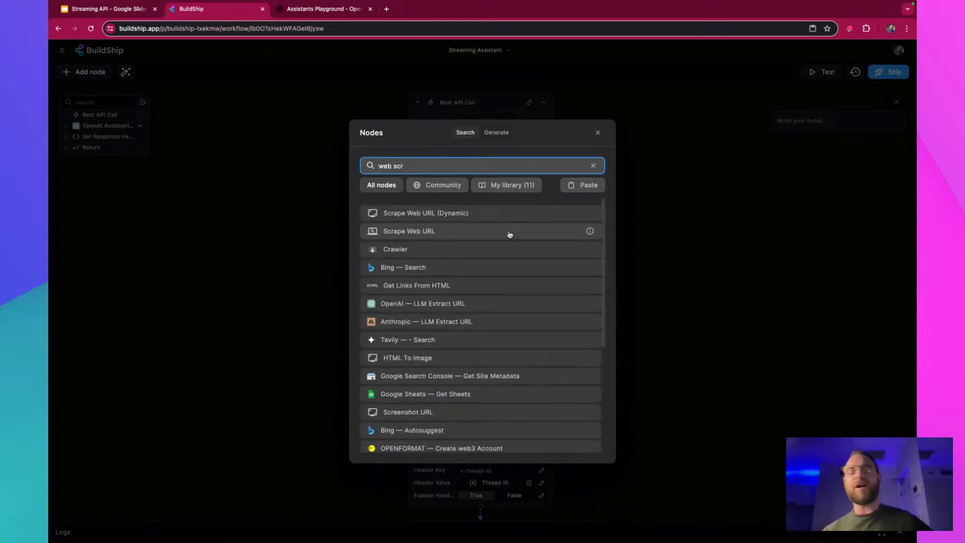
{"action": "left_click", "coordinate": [508, 233]}
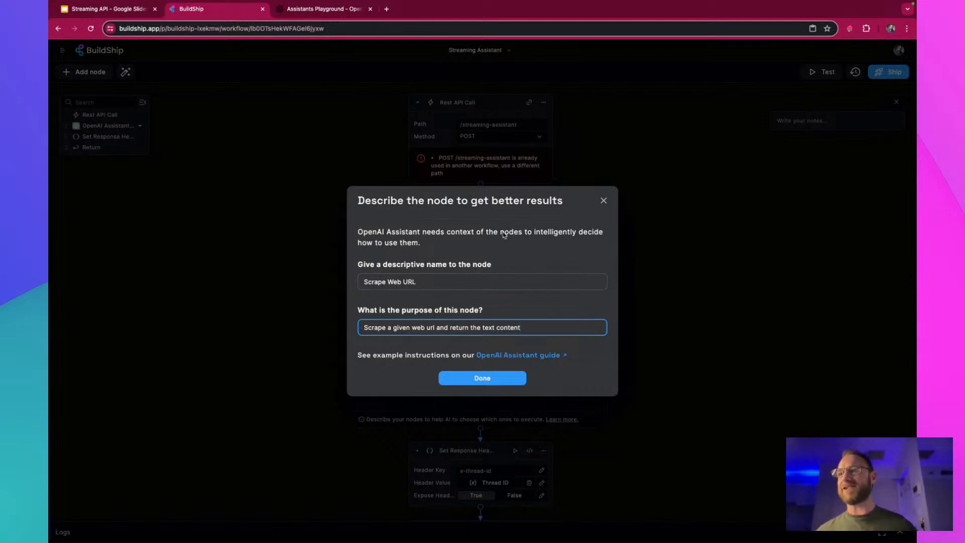
Name the tool node "get website", keeping its suggested purpose description, and finish adding it
{"action": "left_click_drag", "start_coordinate": [435, 280], "coordinate": [319, 267]}
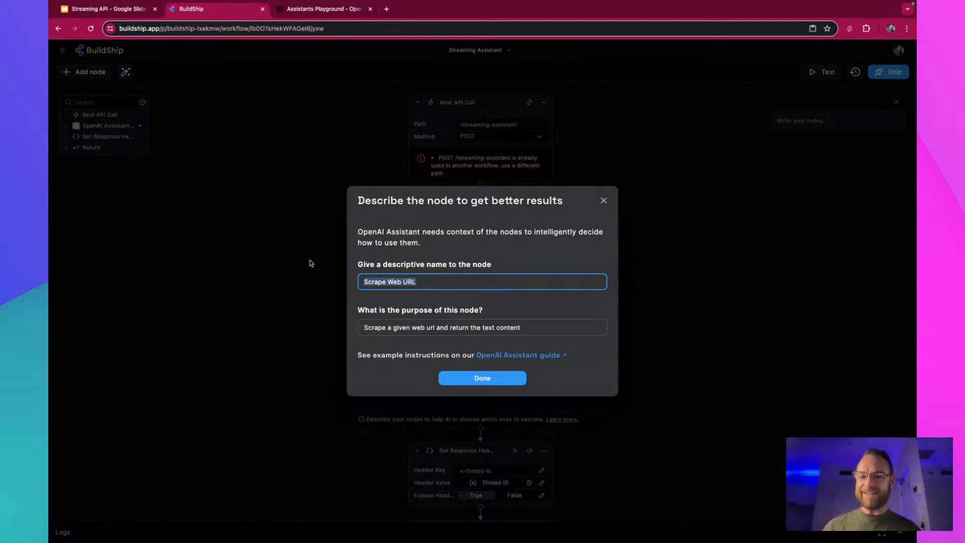
{"action": "type", "text": "get website"}
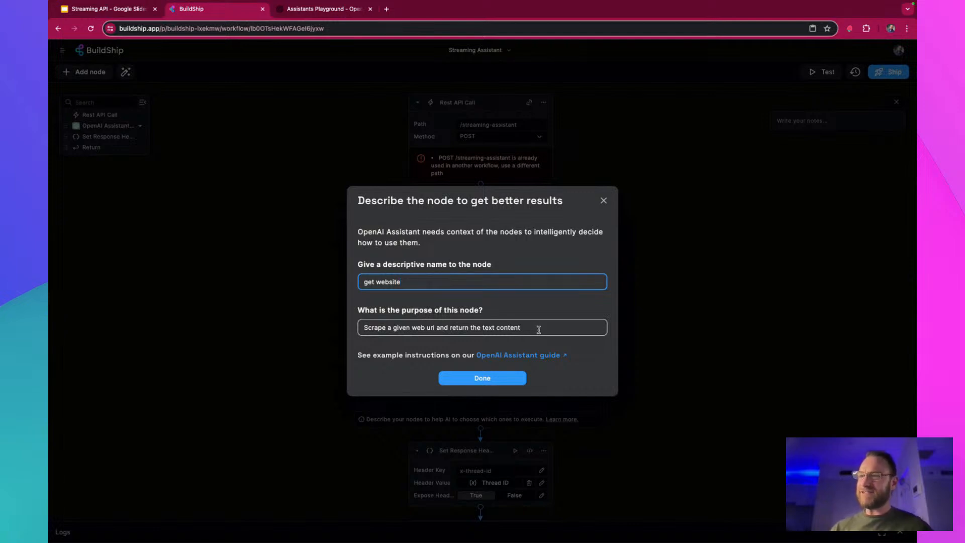
{"action": "left_click", "coordinate": [511, 385]}
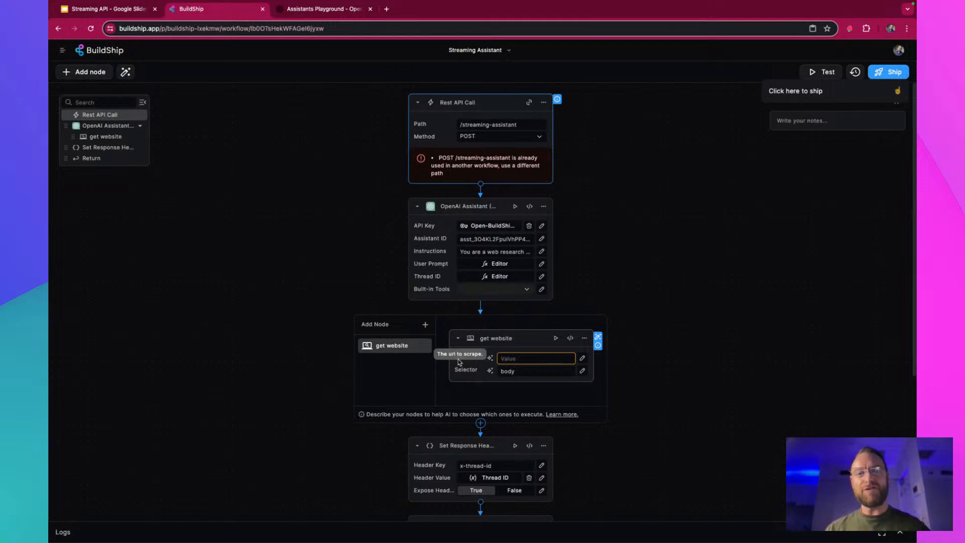
Let AI auto-fill the get website node's URL input, described as "The url to scrape to answer the user's question"
{"action": "left_click", "coordinate": [490, 358]}
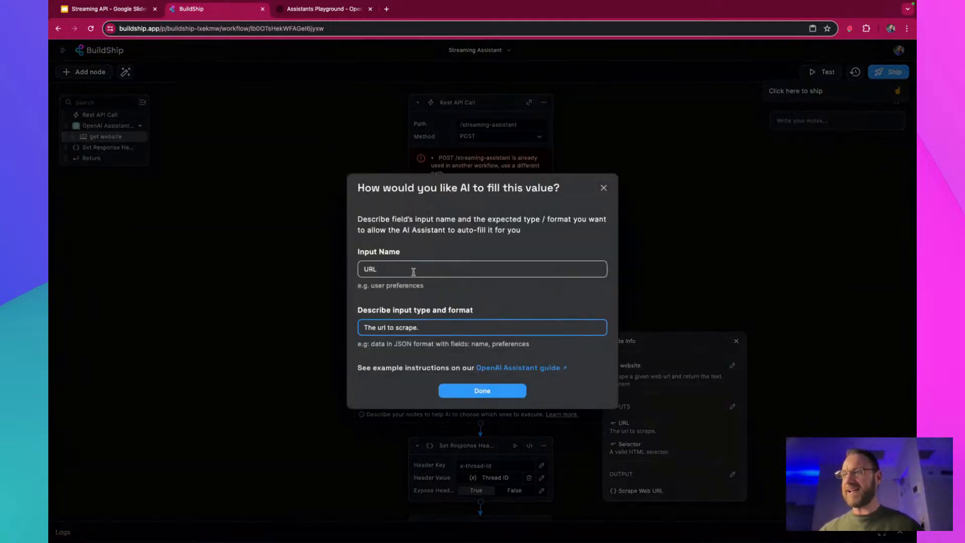
{"action": "left_click", "coordinate": [418, 269]}
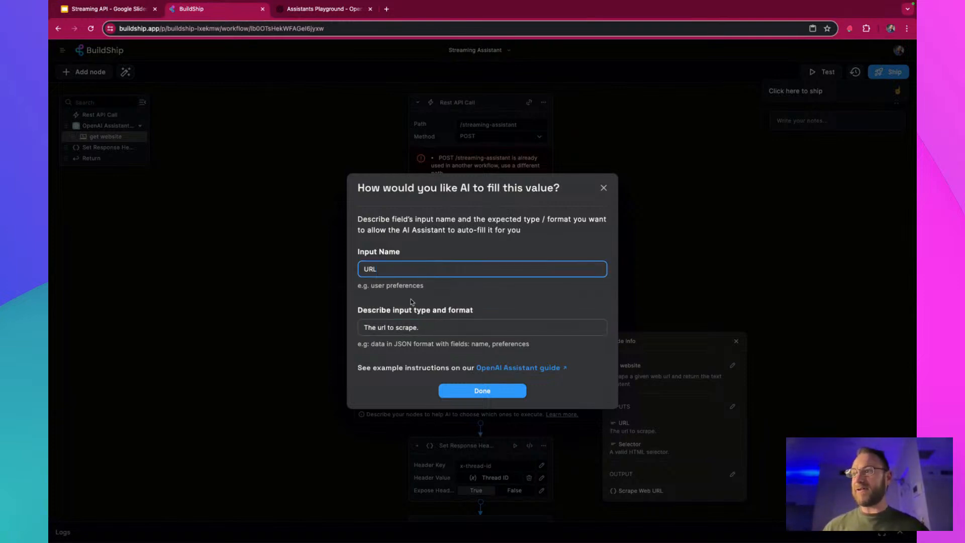
{"action": "left_click", "coordinate": [448, 327]}
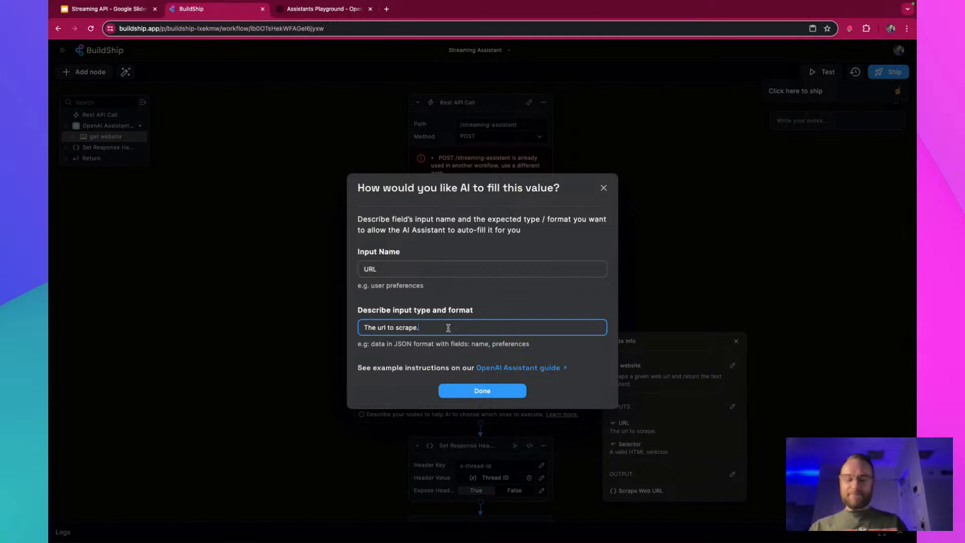
{"action": "key", "text": "BackSpace"}
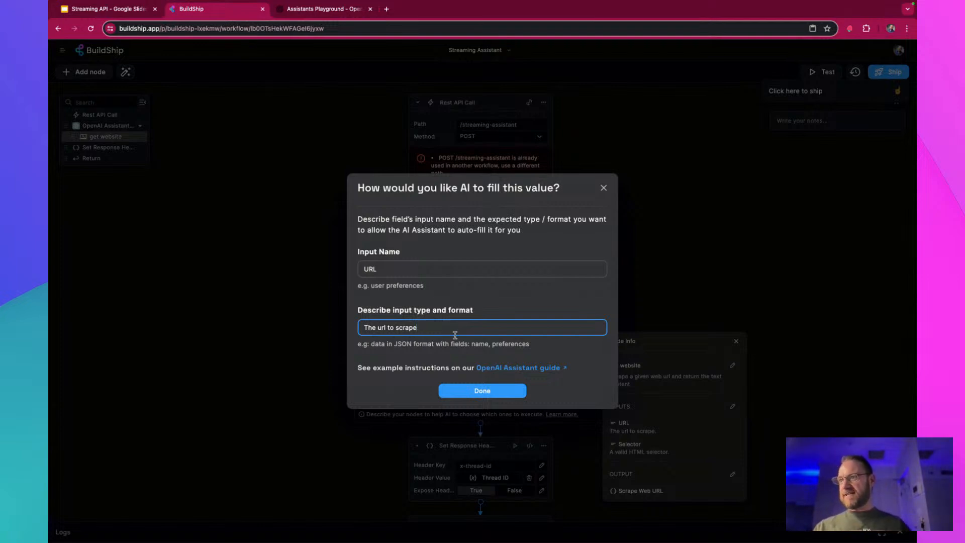
{"action": "type", "text": "to find the user"}
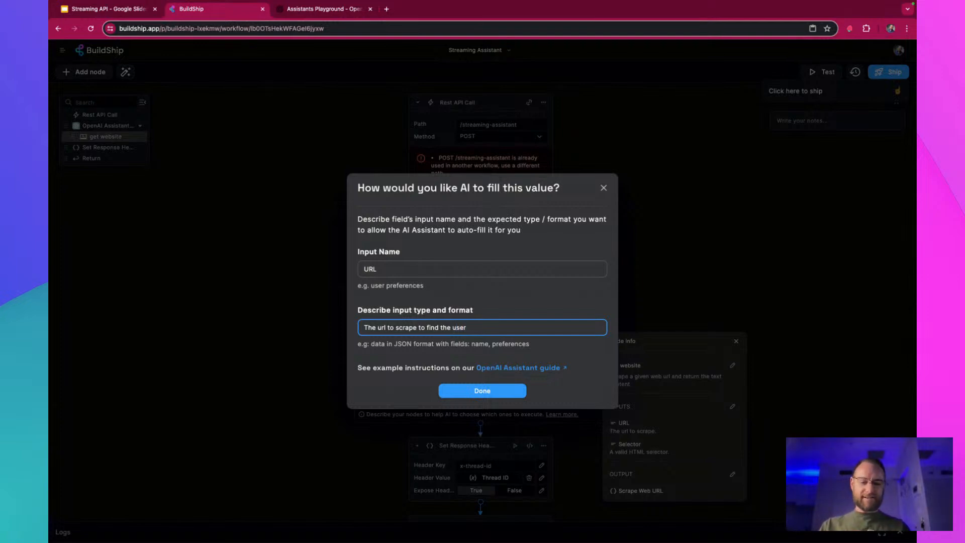
{"action": "key", "text": "BackSpace"}
{"action": "key", "text": "BackSpace"}
{"action": "key", "text": "BackSpace"}
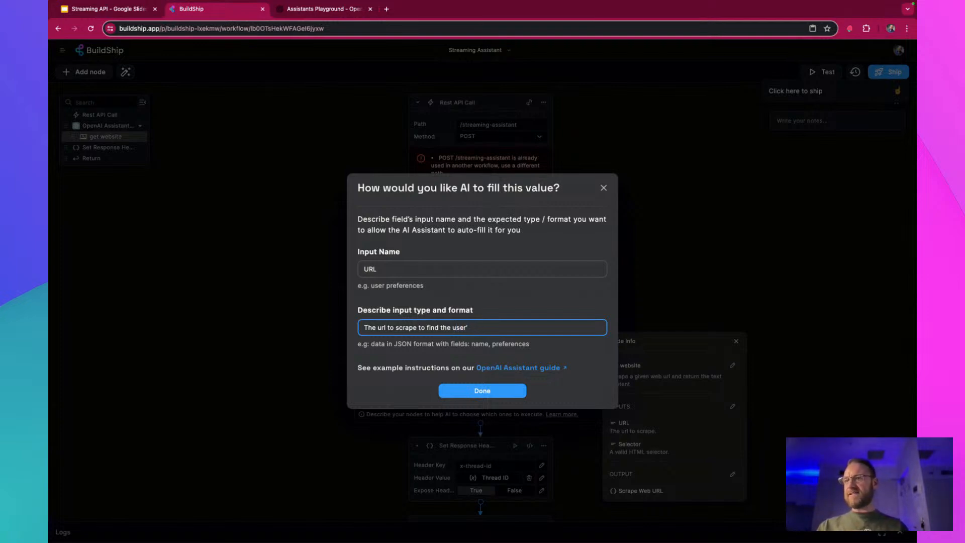
{"action": "key", "text": "BackSpace"}
{"action": "key", "text": "BackSpace"}
{"action": "key", "text": "BackSpace"}
{"action": "key", "text": "BackSpace"}
{"action": "key", "text": "BackSpace"}
{"action": "key", "text": "BackSpace"}
{"action": "key", "text": "BackSpace"}
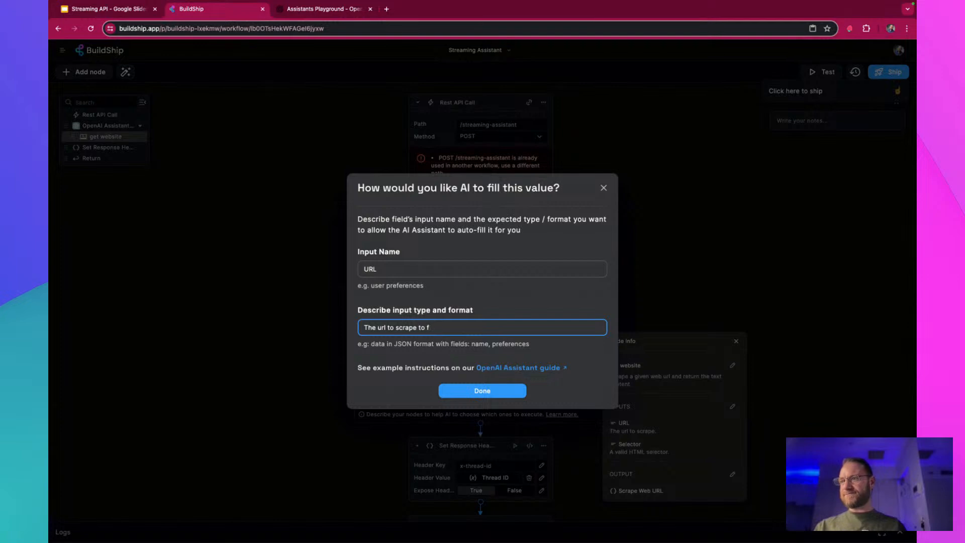
{"action": "type", "text": "answer the u"}
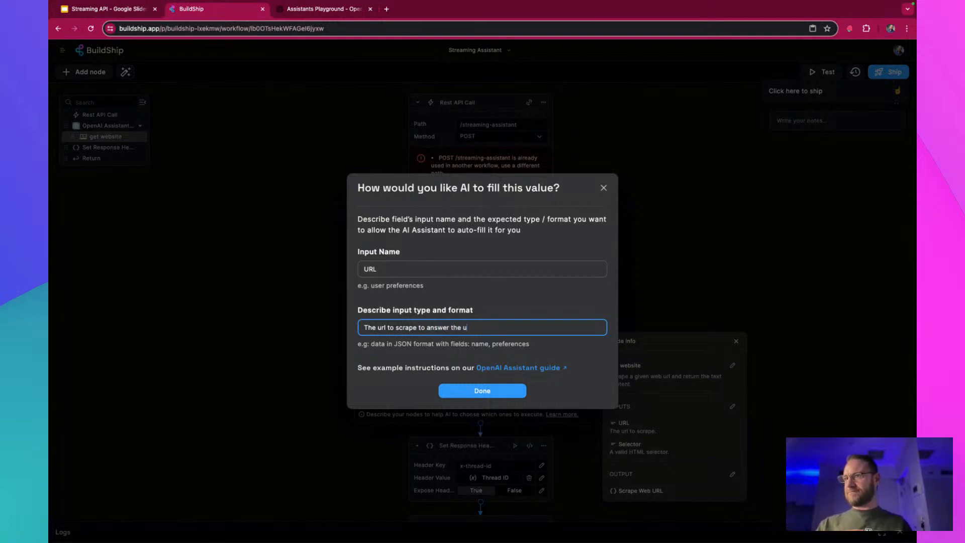
{"action": "type", "text": "ser's question"}
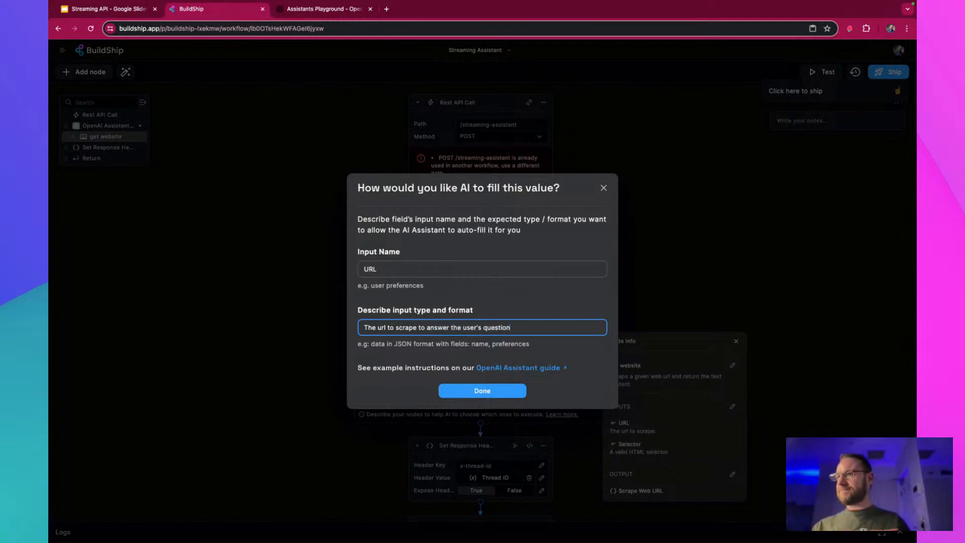
{"action": "left_click", "coordinate": [488, 395]}
{"action": "left_click", "coordinate": [493, 398]}
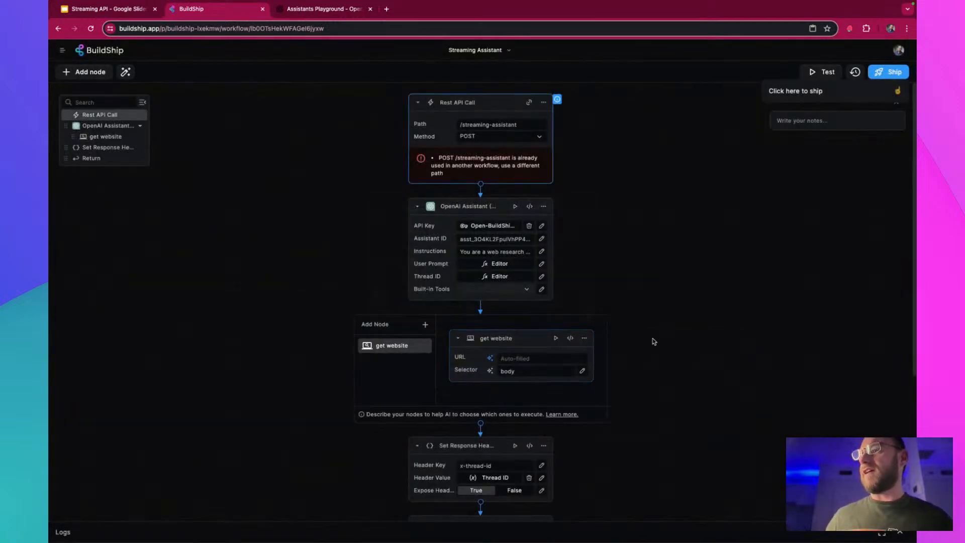
Shorten the Rest API Call path to "/streaming-" and ship the workflow
{"action": "scroll", "coordinate": [613, 406], "scroll_direction": "down", "scroll_amount": 3}
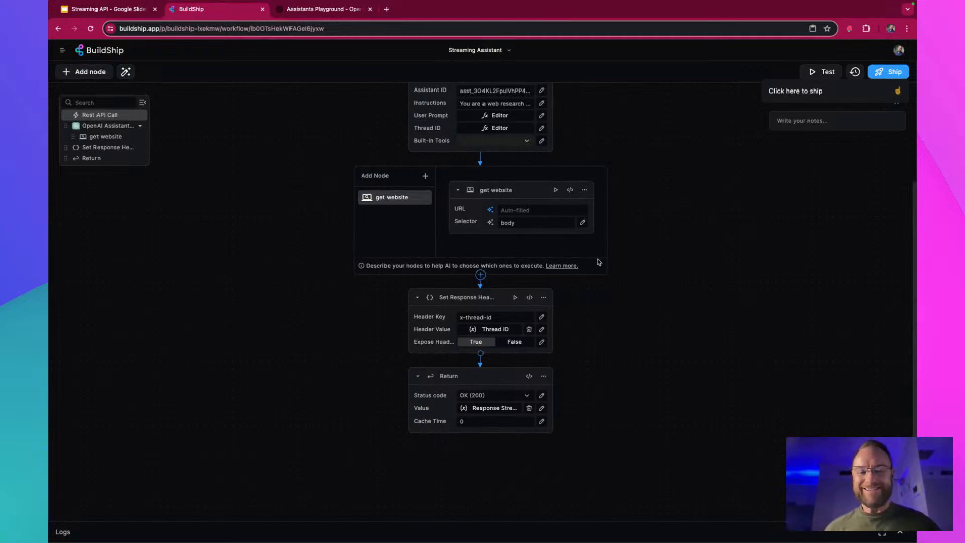
{"action": "scroll", "coordinate": [598, 260], "scroll_direction": "up", "scroll_amount": 3}
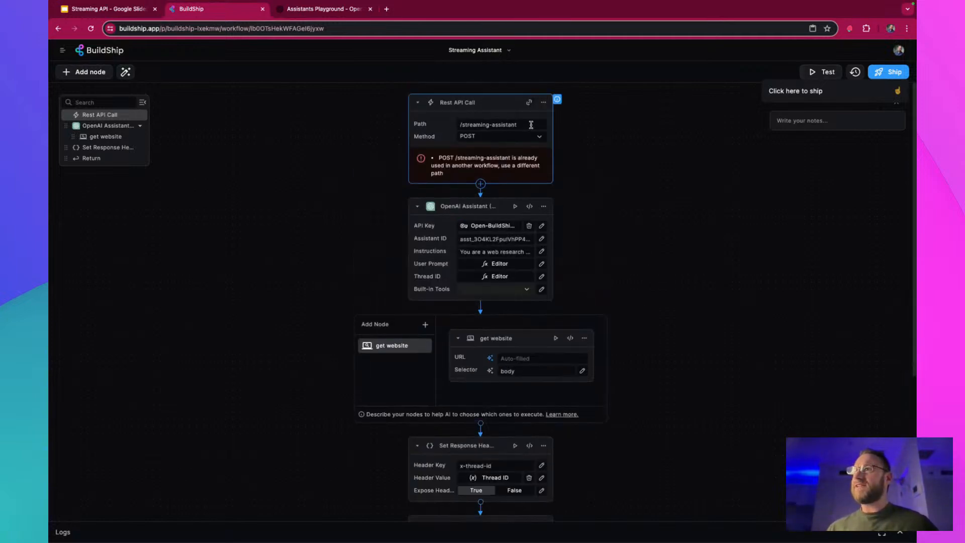
{"action": "double_click", "coordinate": [492, 124]}
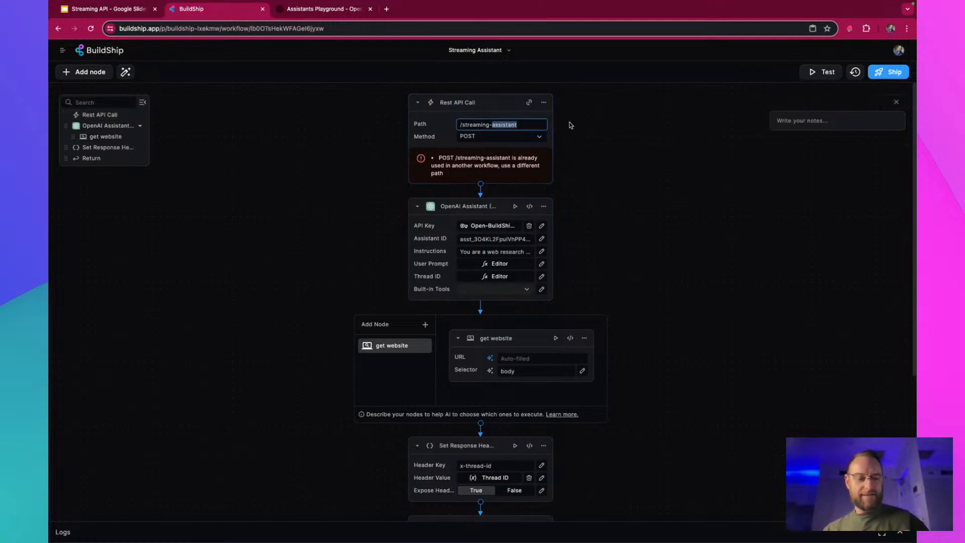
{"action": "key", "text": "BackSpace"}
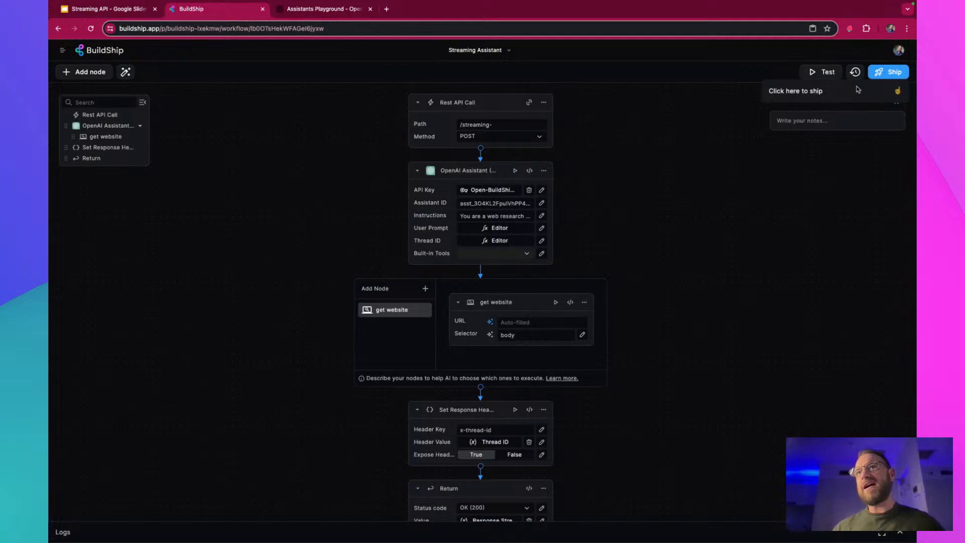
{"action": "left_click", "coordinate": [903, 72]}
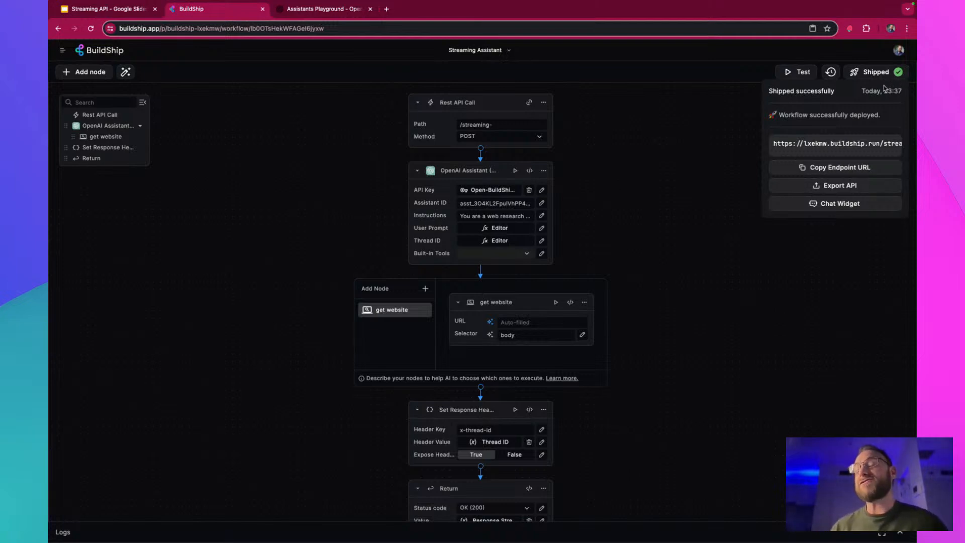
Open the chat widget playground for the shipped endpoint, enable "Response is a stream" in the advanced options, and apply the changes
{"action": "left_click", "coordinate": [873, 206]}
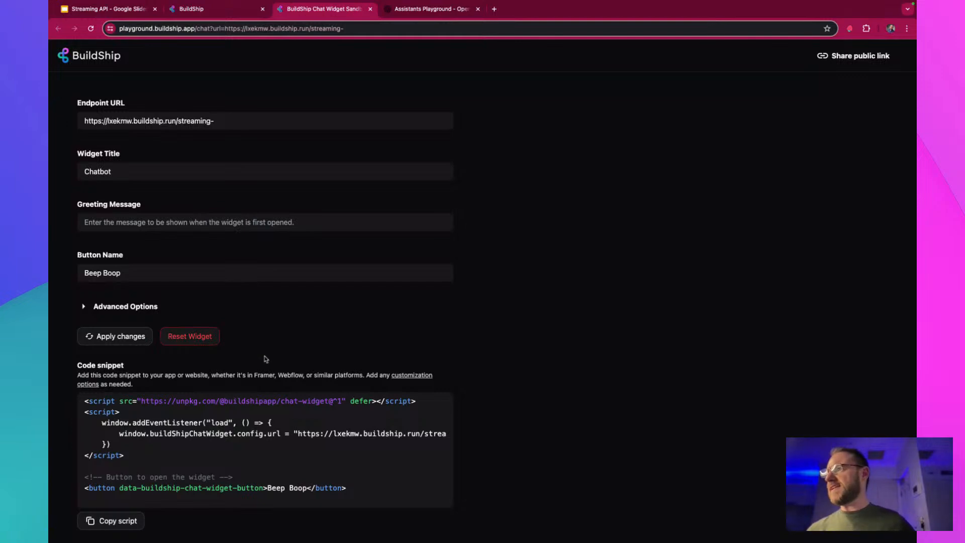
{"action": "left_click", "coordinate": [111, 306]}
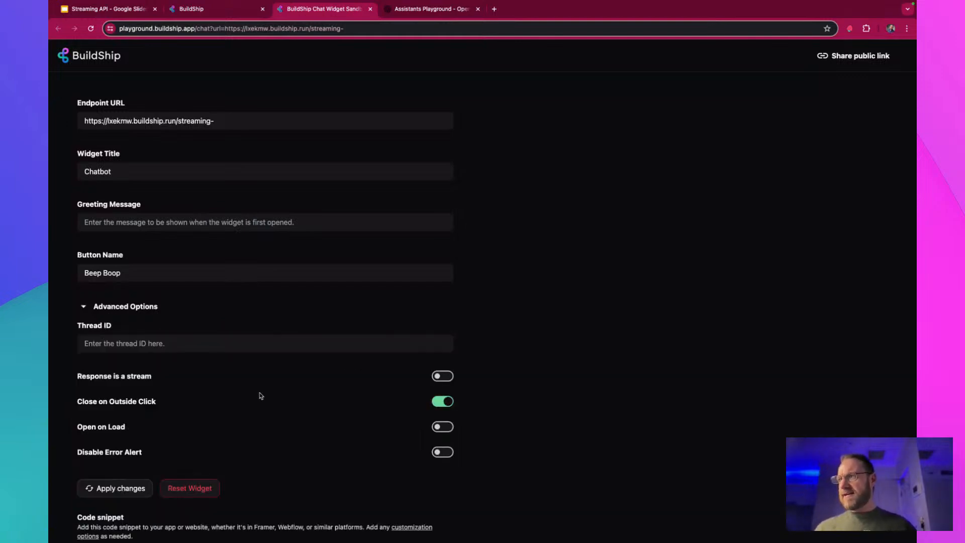
{"action": "left_click", "coordinate": [447, 377]}
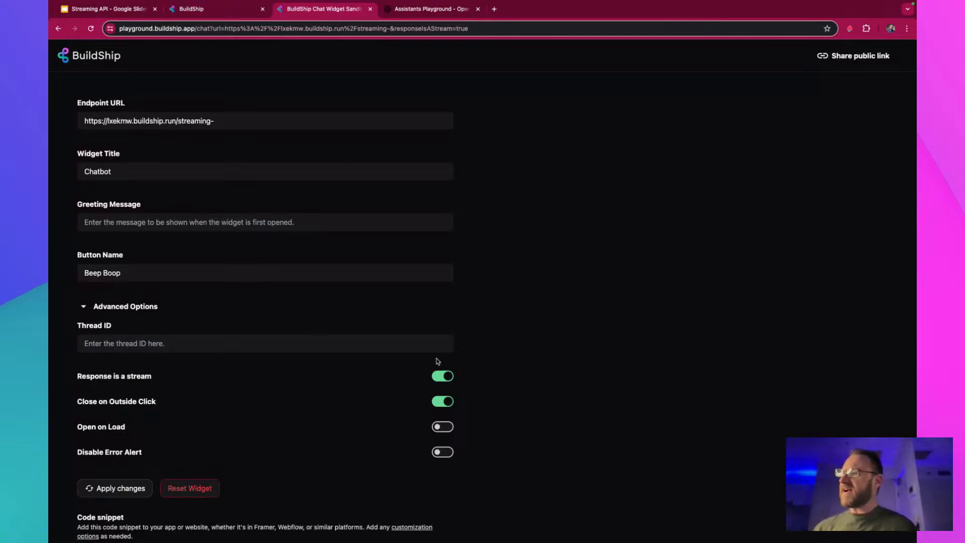
{"action": "left_click", "coordinate": [120, 490]}
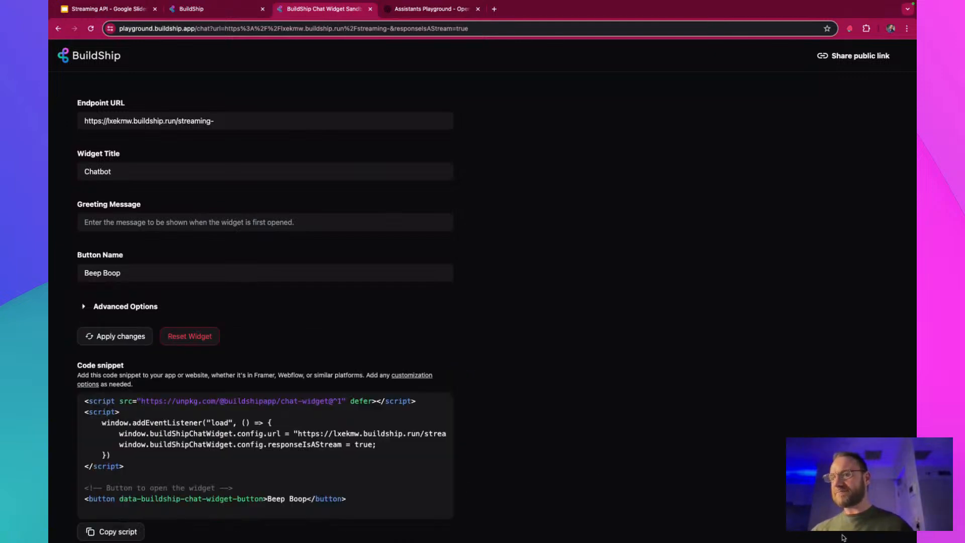
Open the chatbot and send the question "Tell me about Open AI streaming nodes from docs.buildship.com"
{"action": "left_click", "coordinate": [869, 518]}
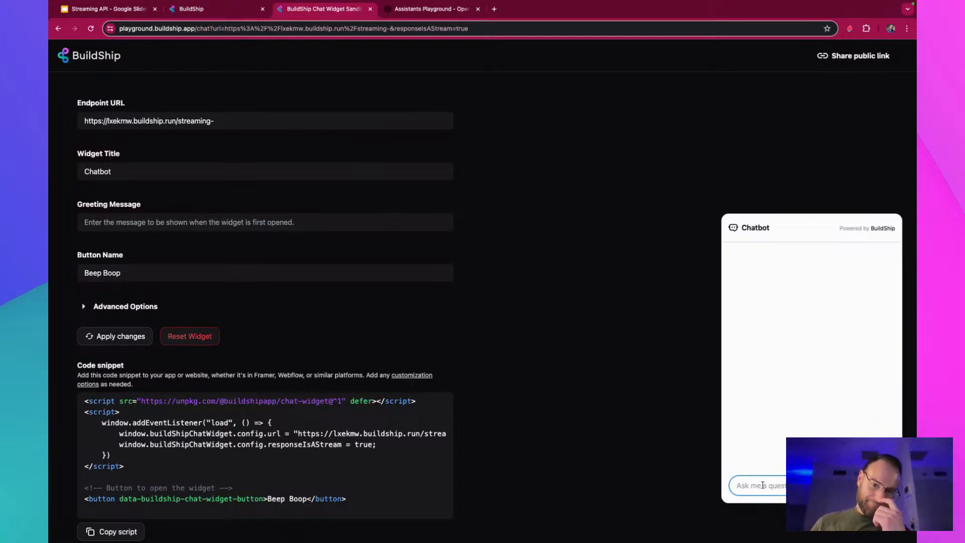
{"action": "type", "text": "Ter"}
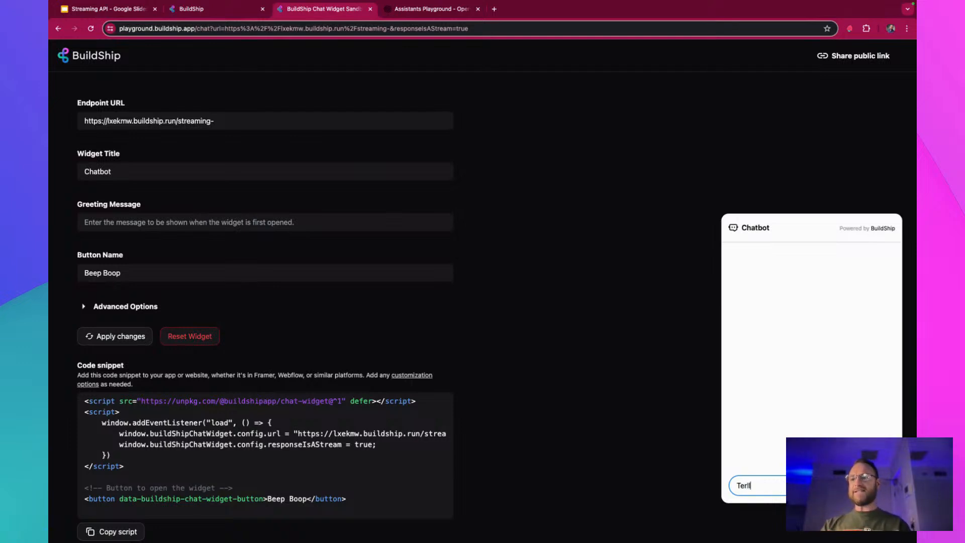
{"action": "key", "text": "BackSpace"}
{"action": "type", "text": "ll"}
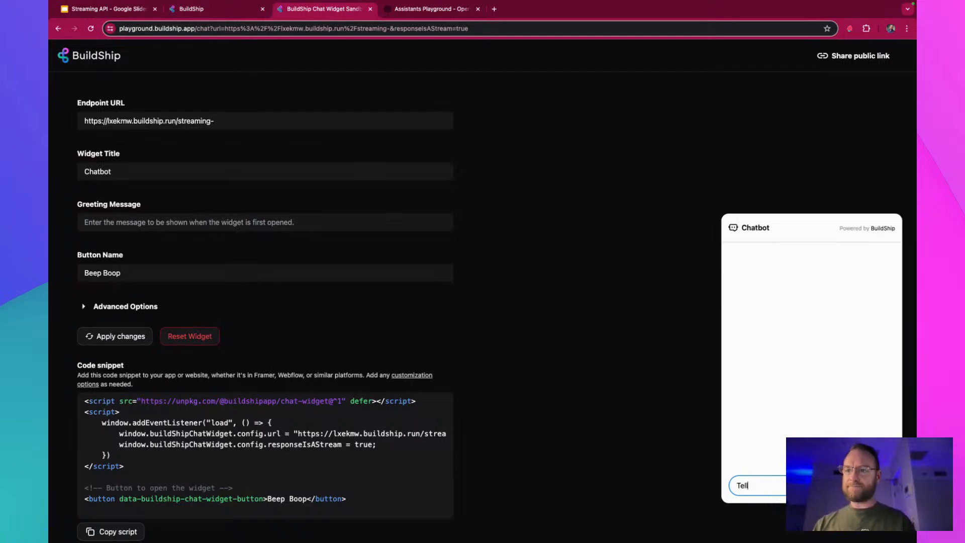
{"action": "type", "text": " me about C"}
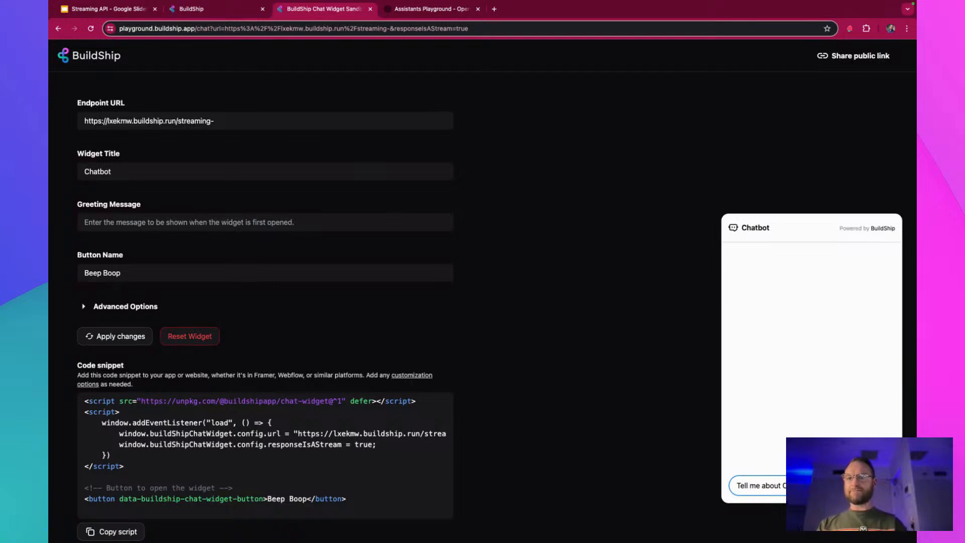
{"action": "type", "text": "ts"}
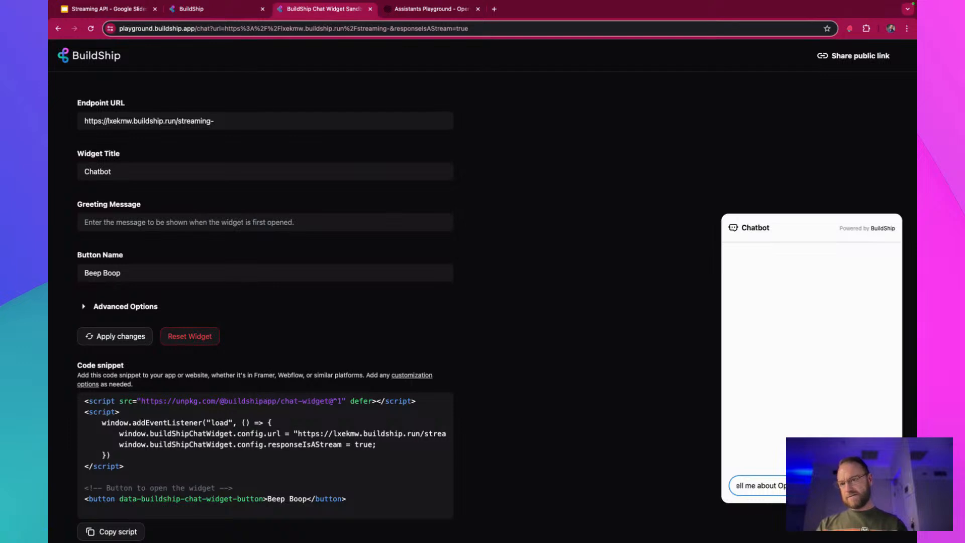
{"action": "type", "text": "en AI streami"}
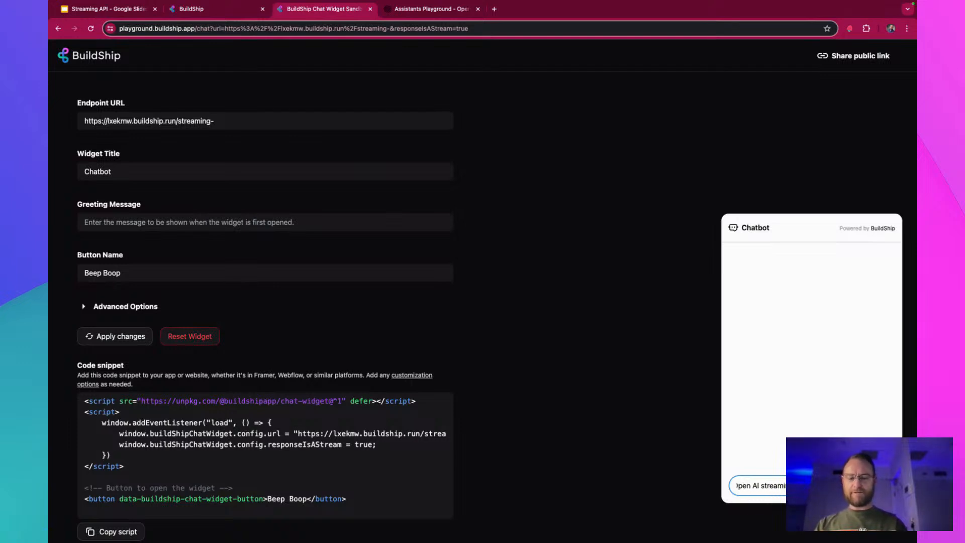
{"action": "type", "text": "ng nodes fro"}
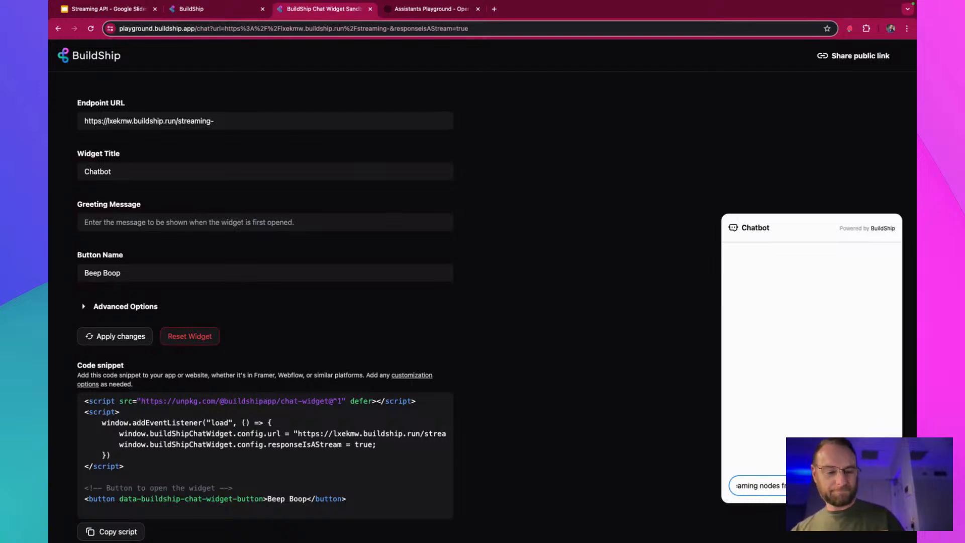
{"action": "key", "text": "Return"}
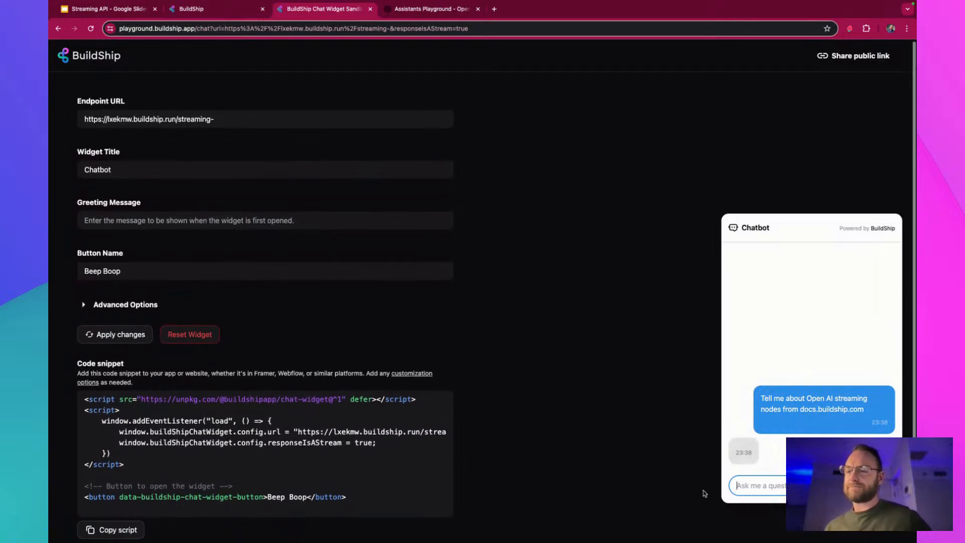
{"action": "scroll", "coordinate": [703, 490], "scroll_direction": "down", "scroll_amount": 1}
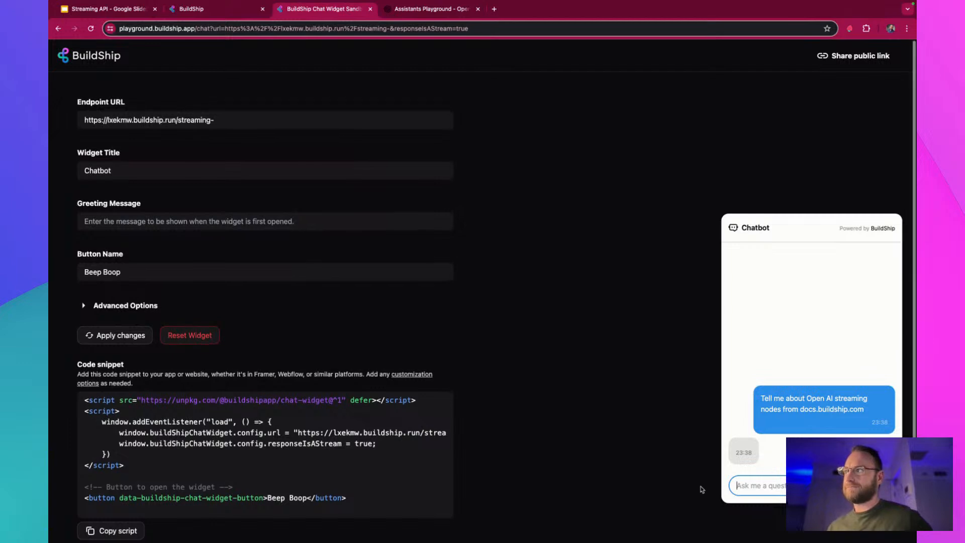
{"action": "scroll", "coordinate": [702, 489], "scroll_direction": "up", "scroll_amount": 1}
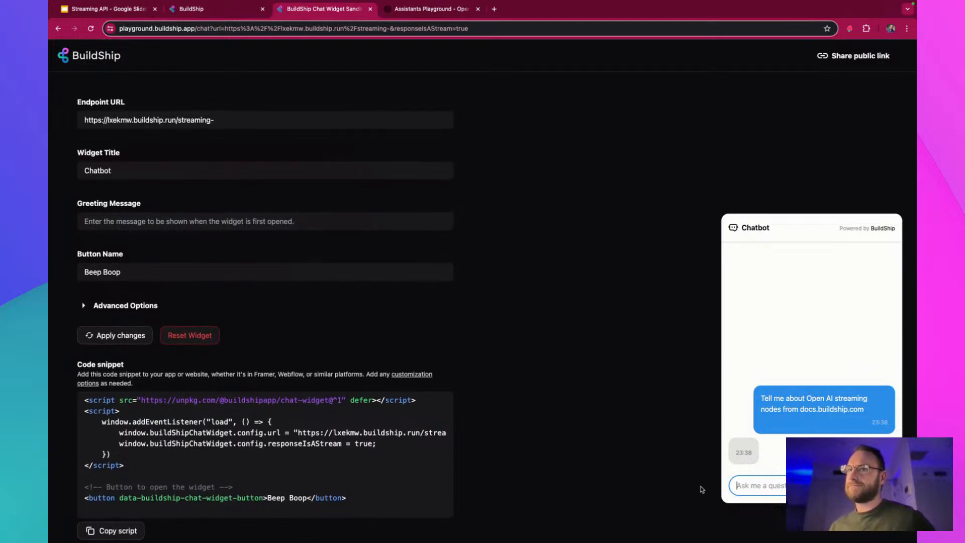
{"action": "scroll", "coordinate": [701, 489], "scroll_direction": "down", "scroll_amount": 1}
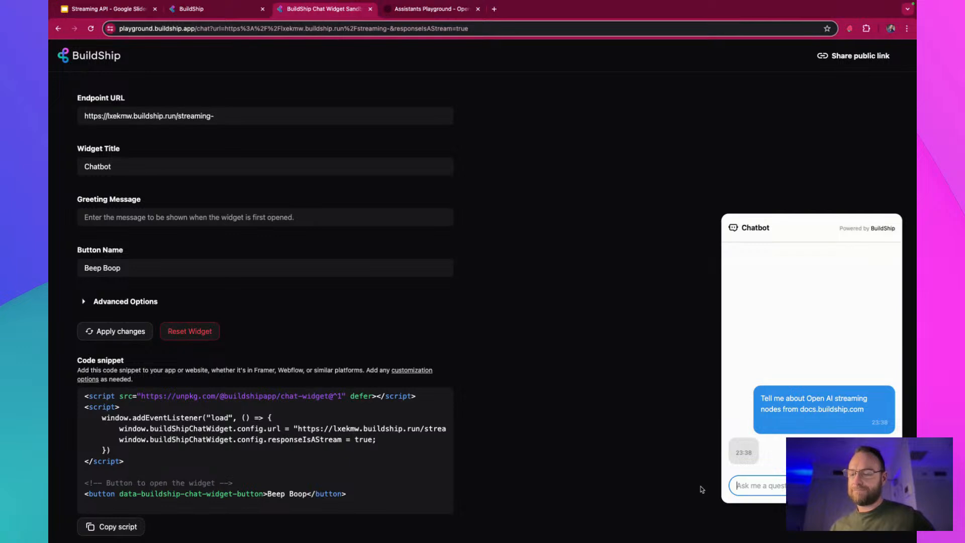
{"action": "scroll", "coordinate": [702, 489], "scroll_direction": "down", "scroll_amount": 1}
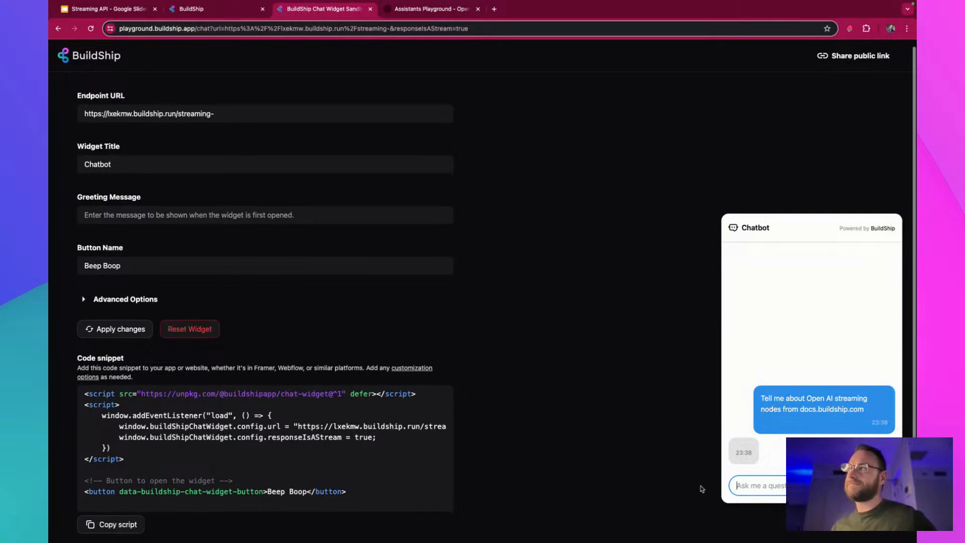
{"action": "scroll", "coordinate": [703, 487], "scroll_direction": "down", "scroll_amount": 1}
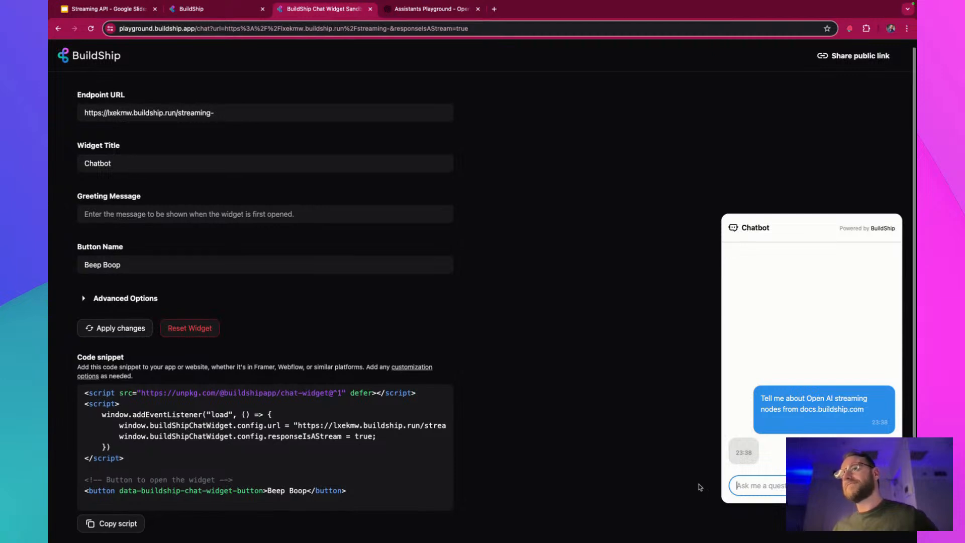
{"action": "scroll", "coordinate": [700, 487], "scroll_direction": "down", "scroll_amount": 2}
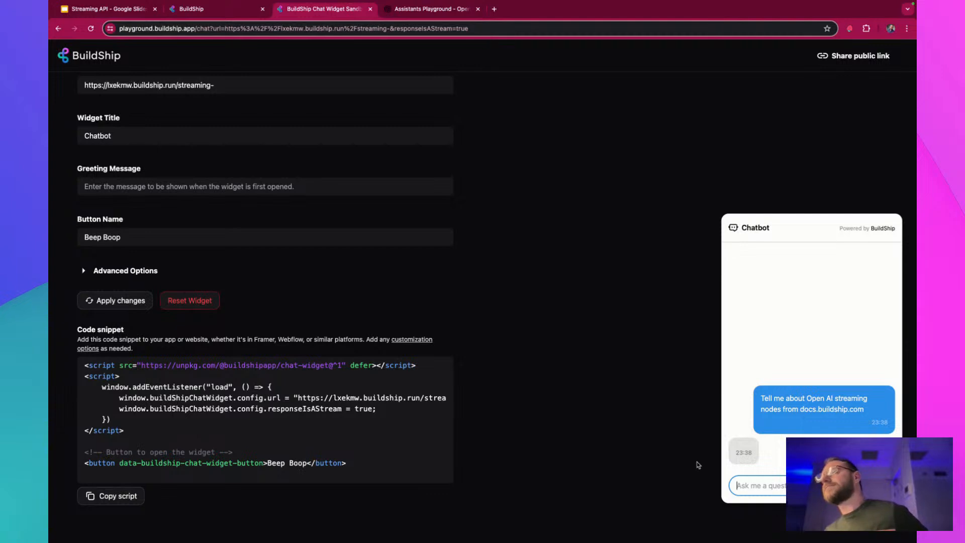
Return to the Streaming Assistant workflow, refresh its logs, and check the chat widget for a reply
{"action": "left_click", "coordinate": [226, 10]}
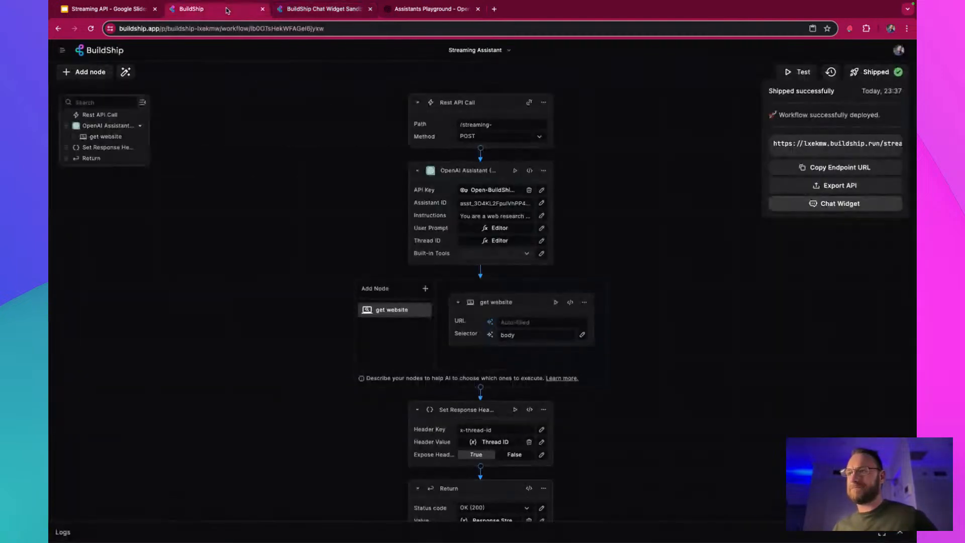
{"action": "left_click", "coordinate": [815, 534]}
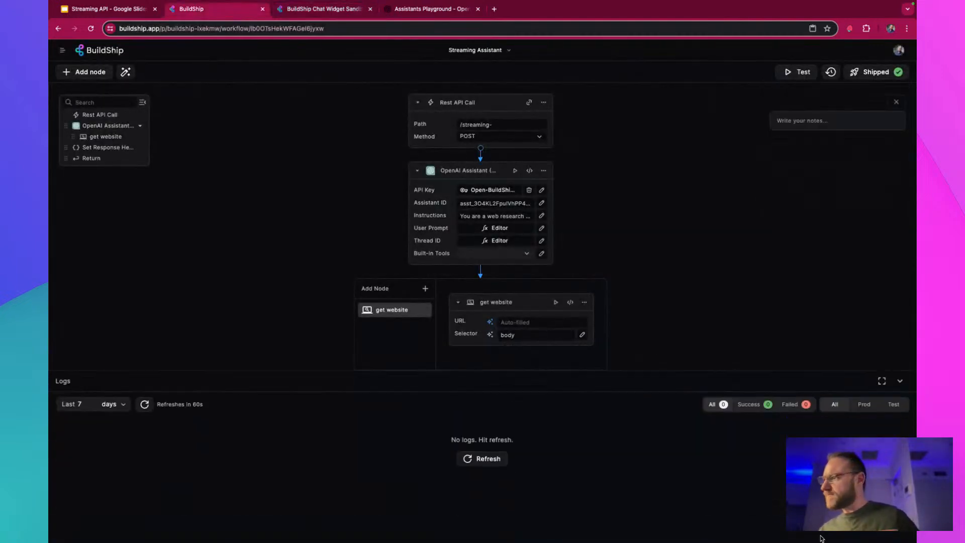
{"action": "left_click", "coordinate": [472, 439]}
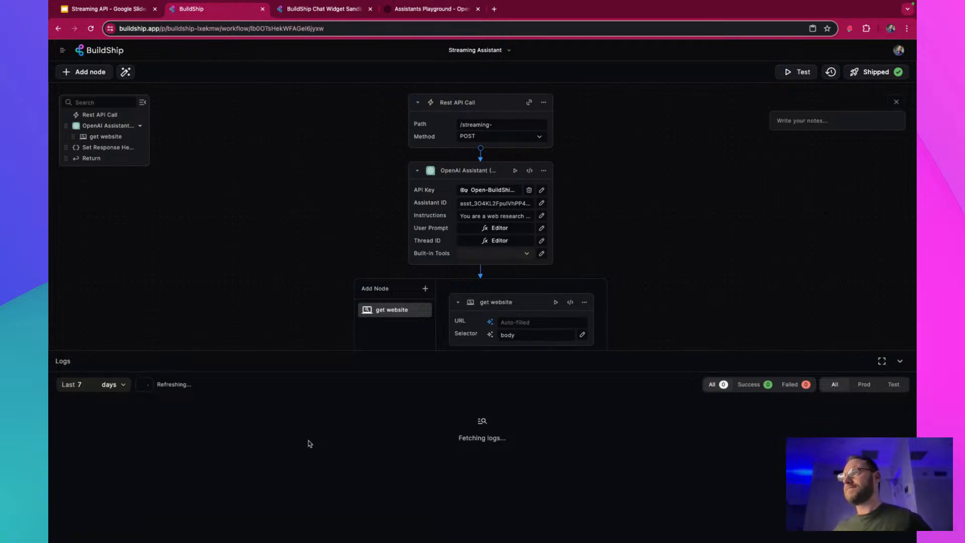
{"action": "left_click", "coordinate": [351, 10]}
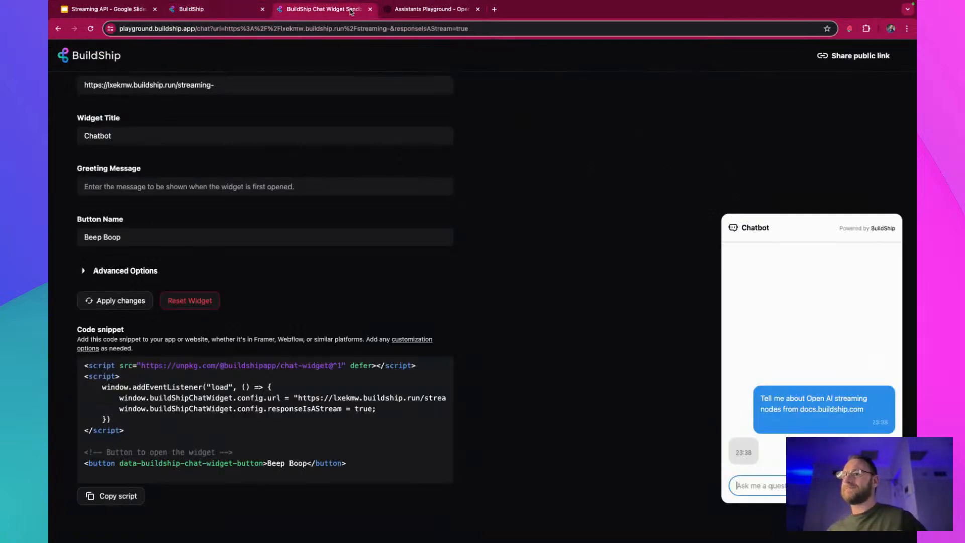
{"action": "left_click", "coordinate": [230, 10]}
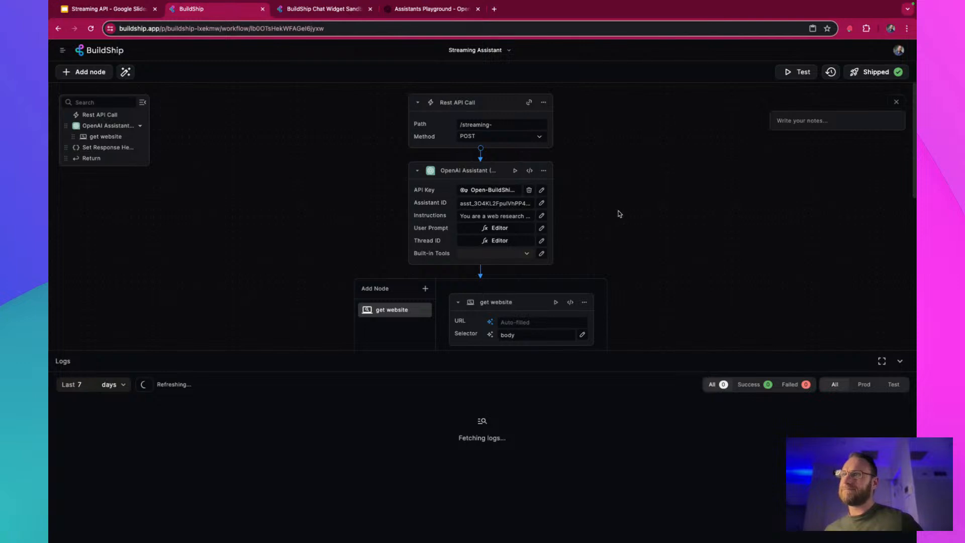
{"action": "scroll", "coordinate": [722, 252], "scroll_direction": "down", "scroll_amount": 2}
{"action": "right_click", "coordinate": [722, 252]}
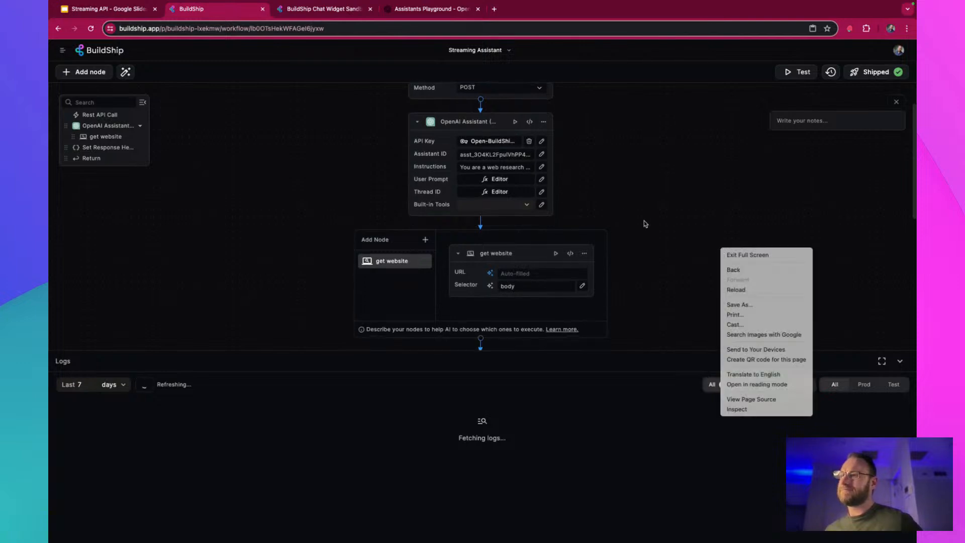
{"action": "left_click", "coordinate": [646, 224]}
{"action": "scroll", "coordinate": [689, 261], "scroll_direction": "down", "scroll_amount": 5}
{"action": "scroll", "coordinate": [691, 261], "scroll_direction": "down", "scroll_amount": 3}
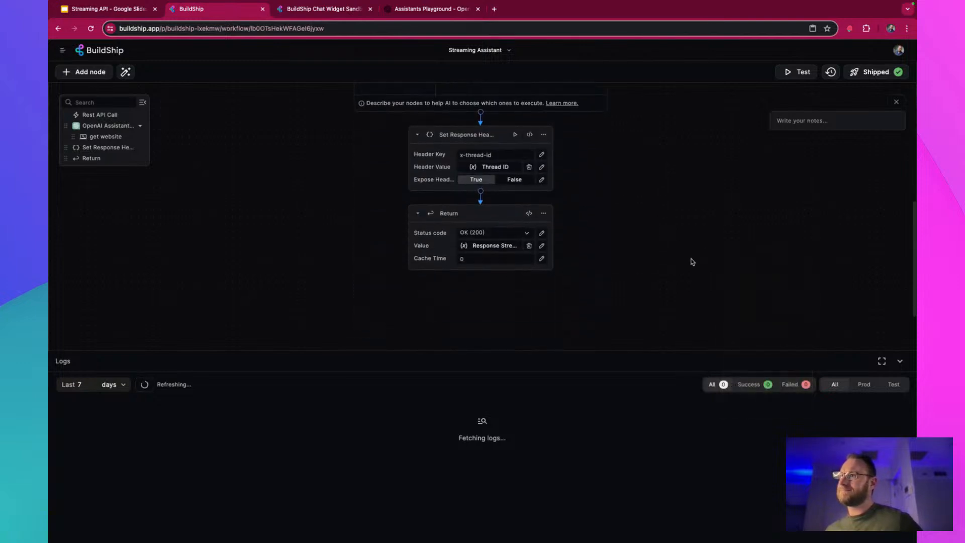
{"action": "scroll", "coordinate": [691, 261], "scroll_direction": "up", "scroll_amount": 10}
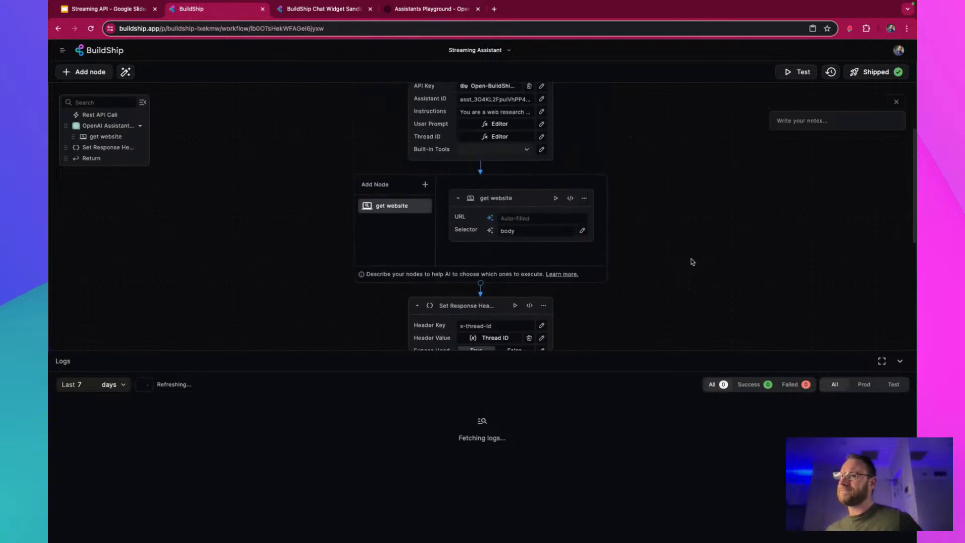
Reload the workflow page, reopen its logs, and check the chat widget again for a reply
{"action": "left_click", "coordinate": [91, 28]}
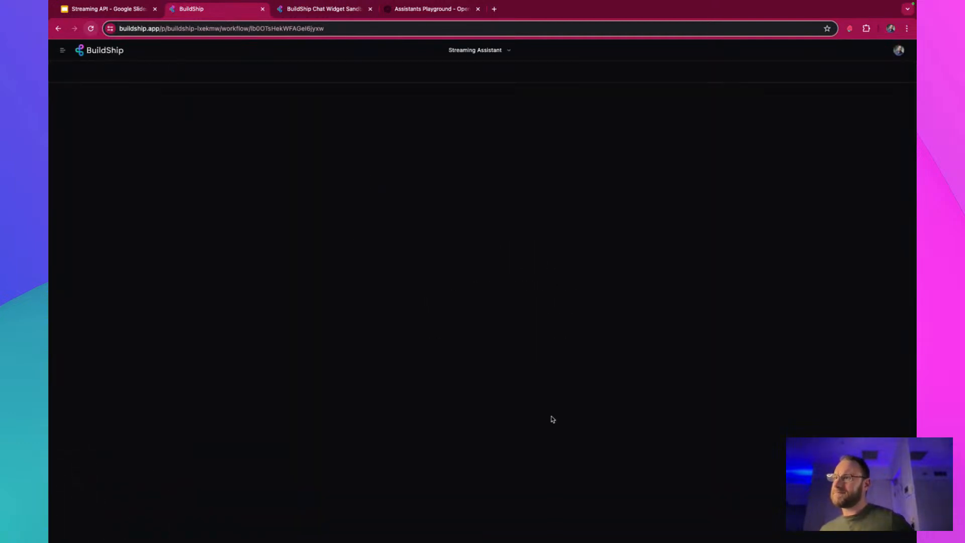
{"action": "left_click", "coordinate": [648, 528]}
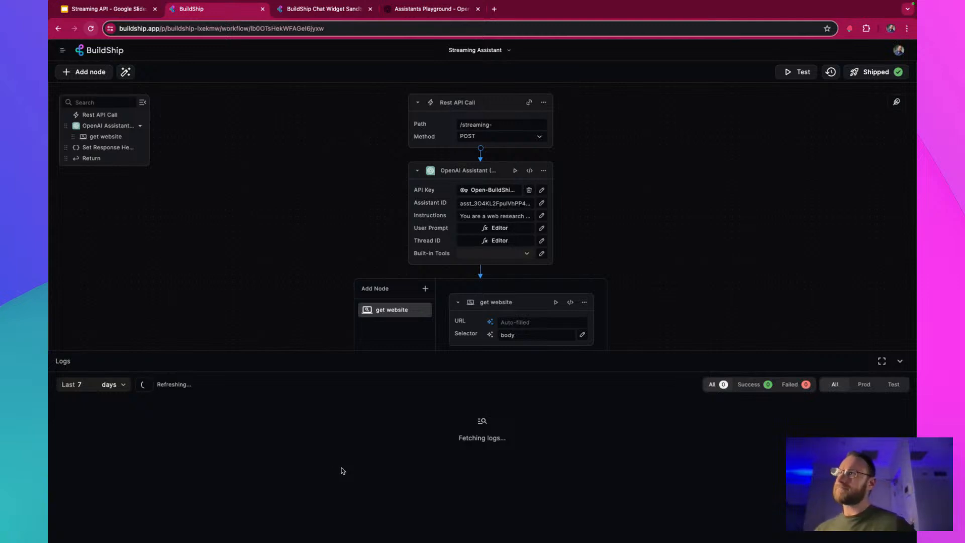
{"action": "left_click", "coordinate": [292, 11]}
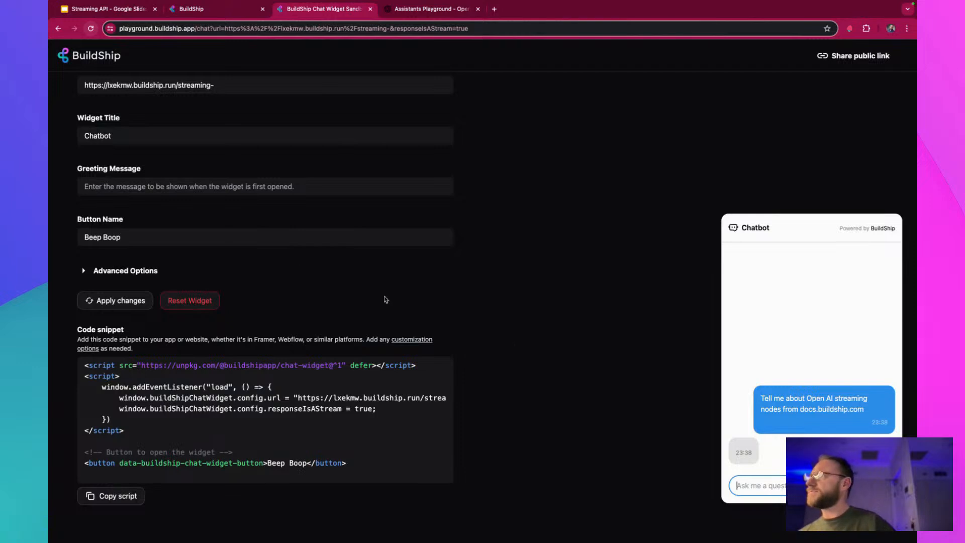
{"action": "left_click", "coordinate": [228, 15]}
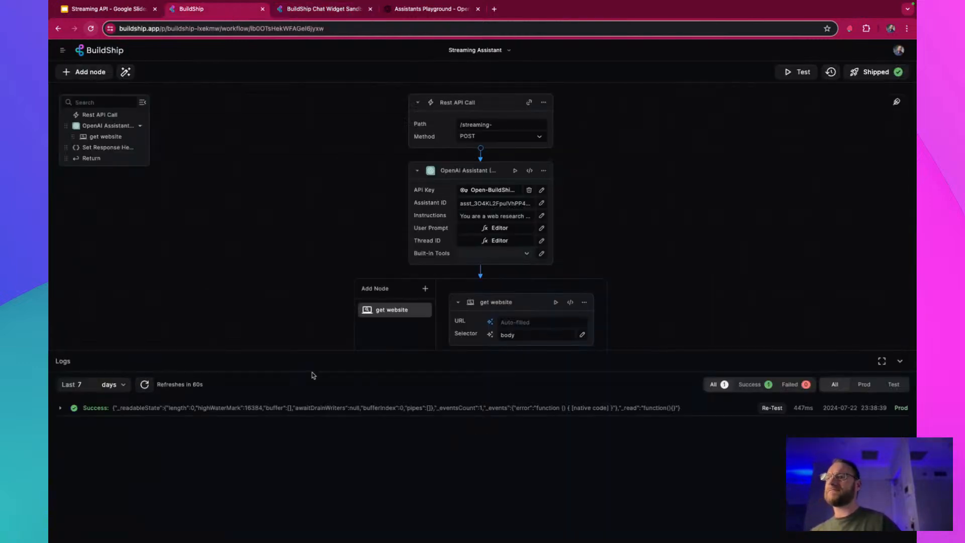
Expand the logged production run, compare it with the chat widget, and expand the run's Result entry
{"action": "left_click", "coordinate": [313, 411]}
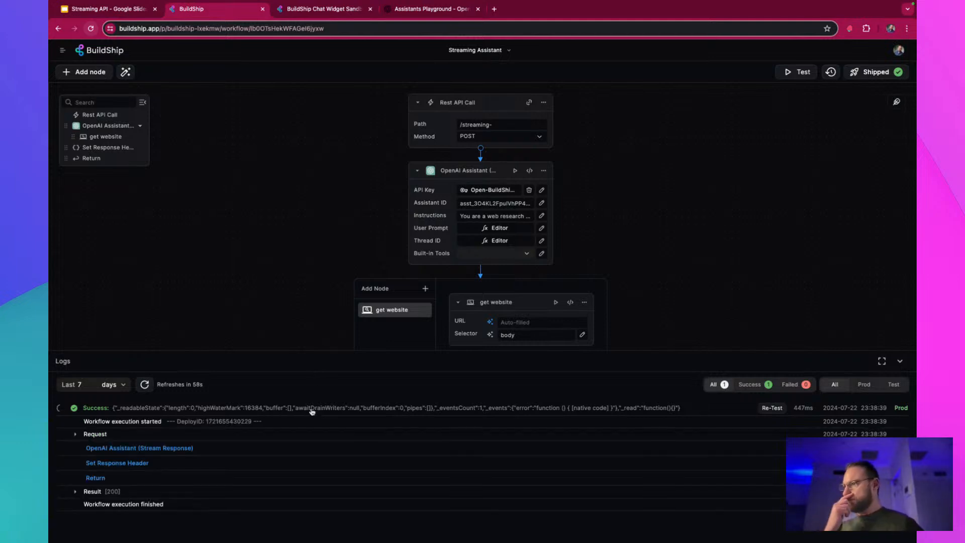
{"action": "left_click", "coordinate": [329, 6]}
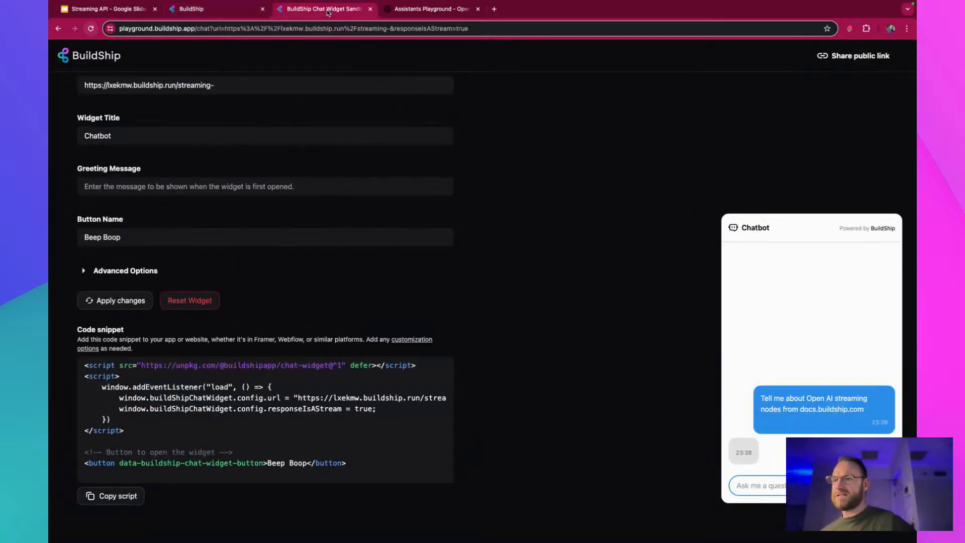
{"action": "left_click", "coordinate": [258, 11]}
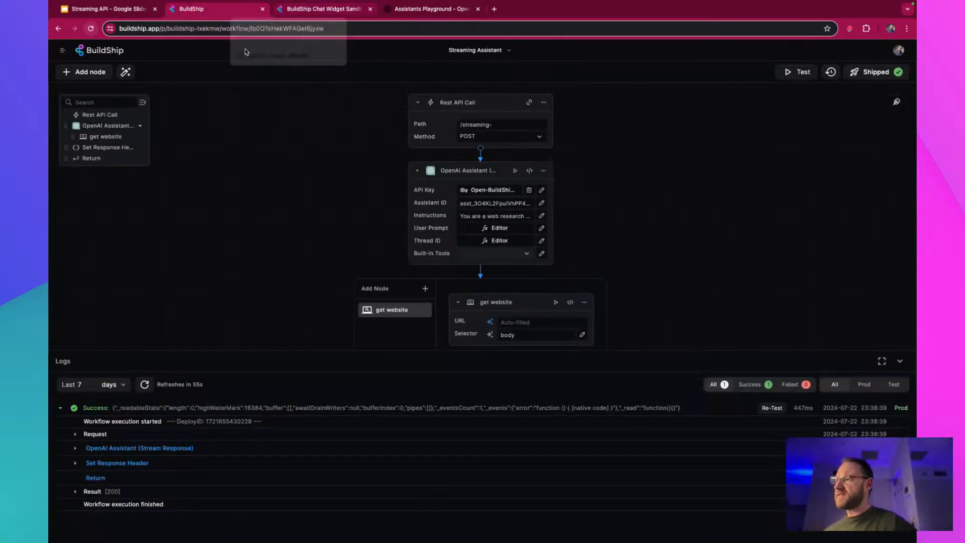
{"action": "left_click", "coordinate": [274, 495]}
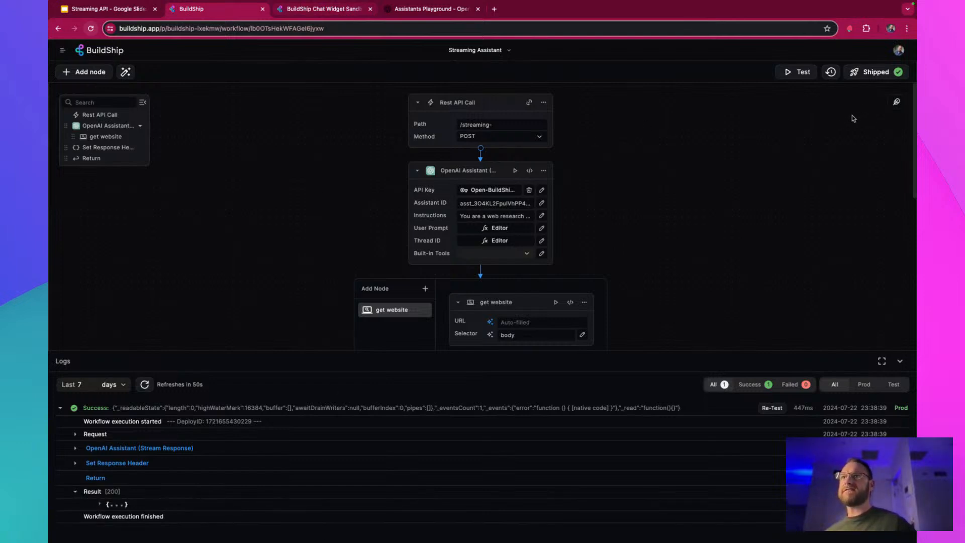
Ship the Streaming Assistant workflow again, open its chat widget in a new sandbox page, and close the old one
{"action": "left_click", "coordinate": [869, 73]}
{"action": "left_click", "coordinate": [829, 210]}
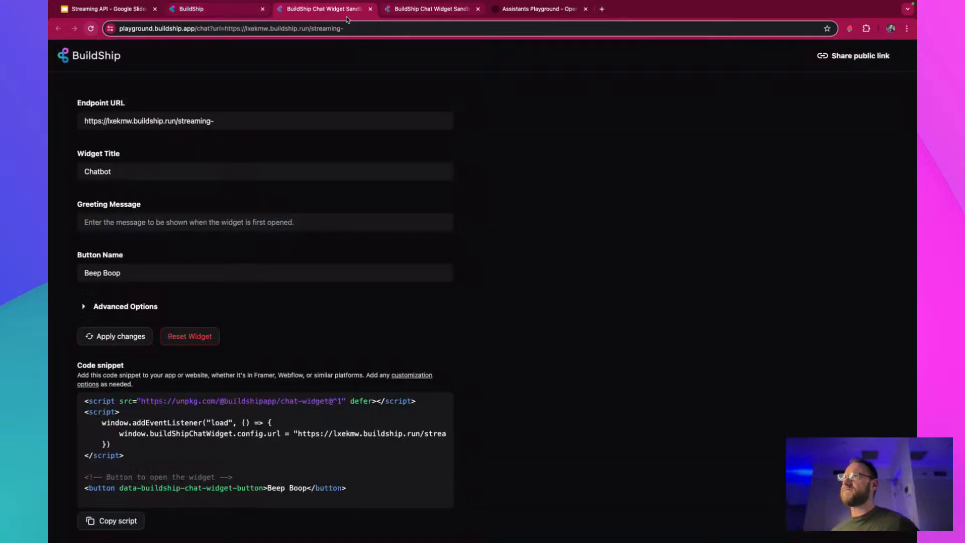
{"action": "left_click", "coordinate": [478, 9]}
Turn on "Response is a stream" in the chat widget's advanced options
{"action": "left_click", "coordinate": [110, 315]}
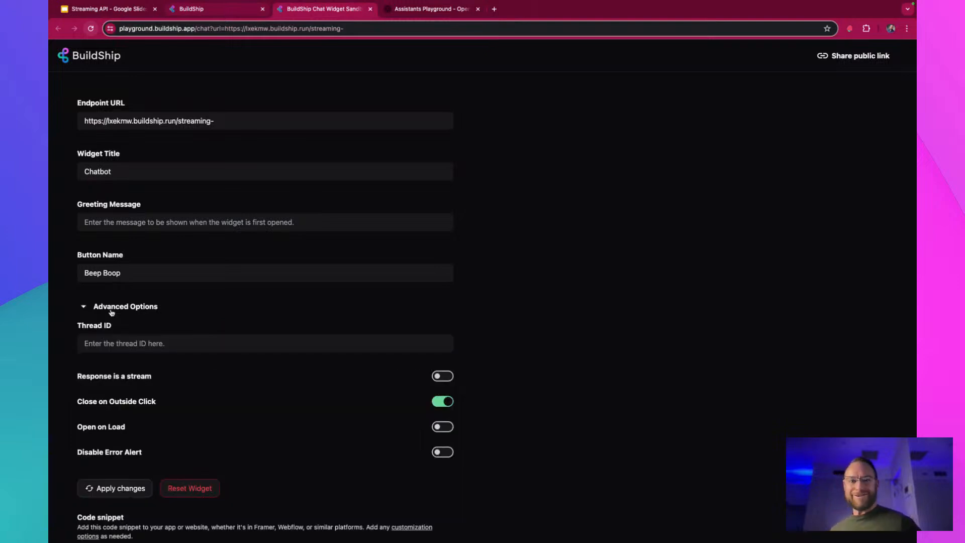
{"action": "left_click", "coordinate": [448, 377]}
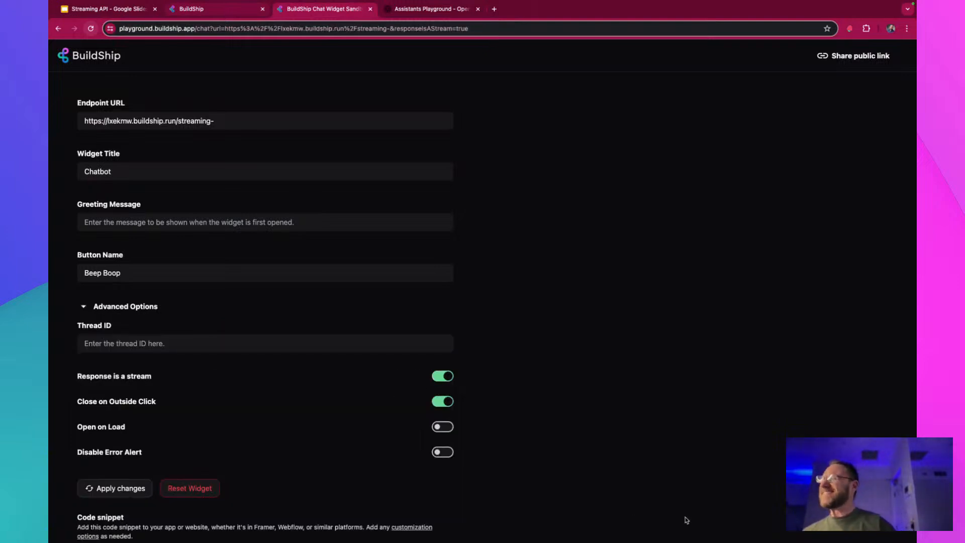
{"action": "left_click_drag", "start_coordinate": [865, 515], "coordinate": [872, 517]}
{"action": "left_click", "coordinate": [872, 517]}
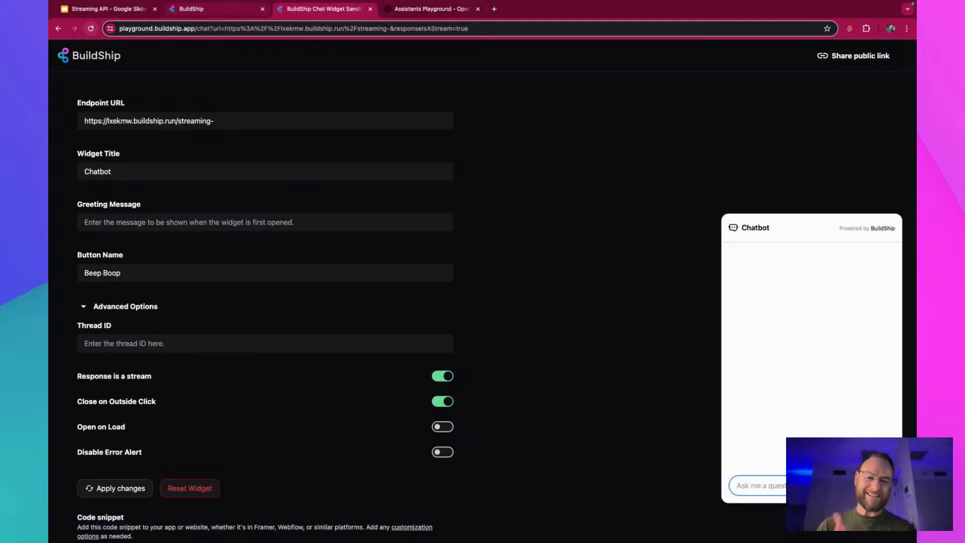
{"action": "type", "text": "T"}
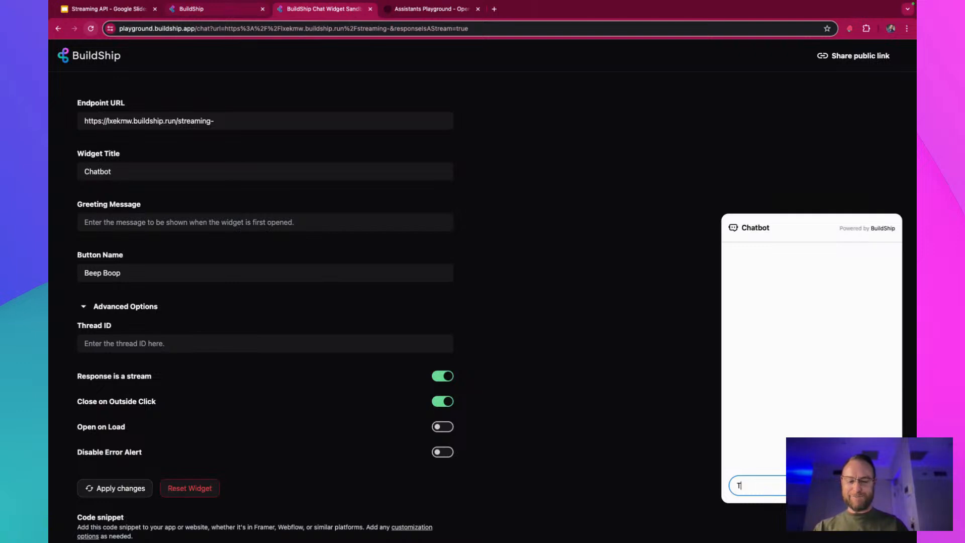
{"action": "type", "text": "ell me about b"}
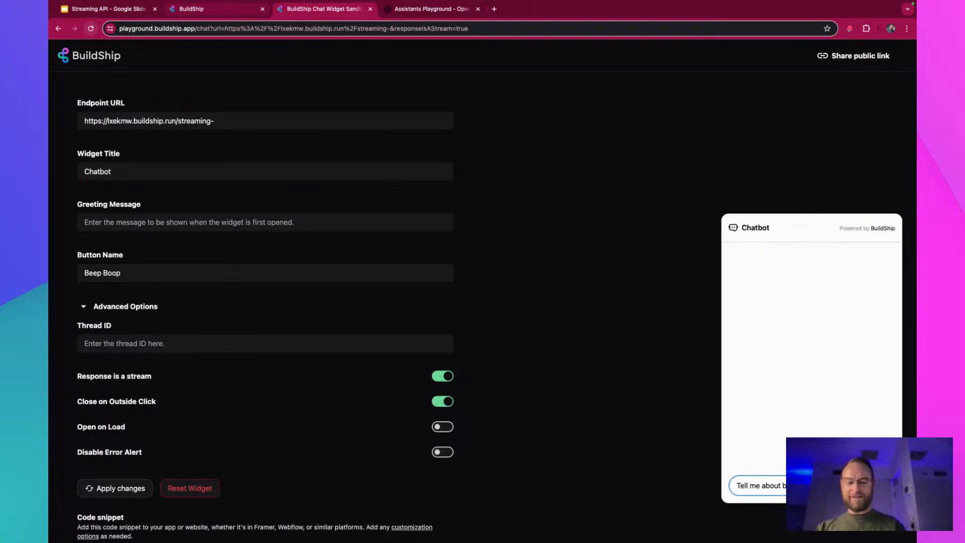
{"action": "type", "text": "uilds"}
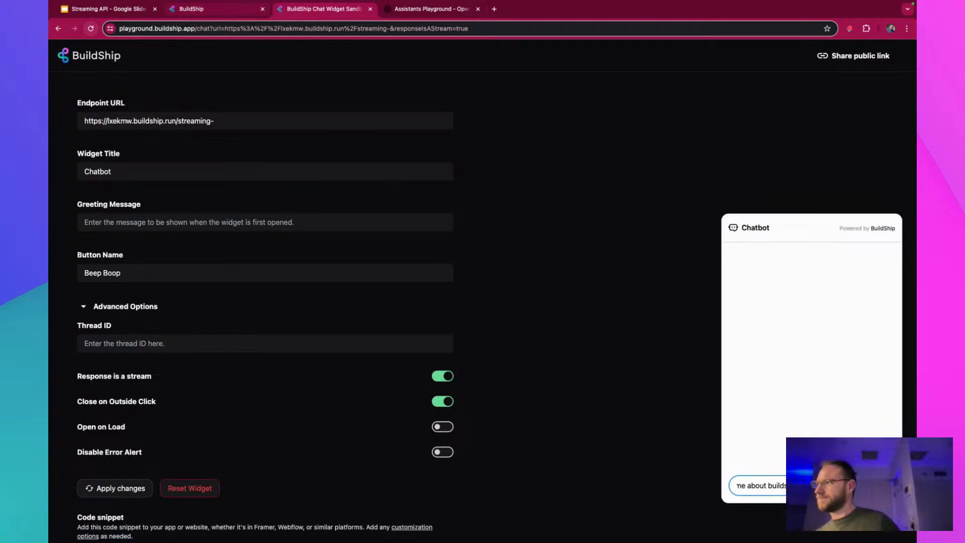
Apply the widget changes and send the chatbot the question "Tell me about BuildShip from buildship.com"
{"action": "left_click", "coordinate": [112, 488]}
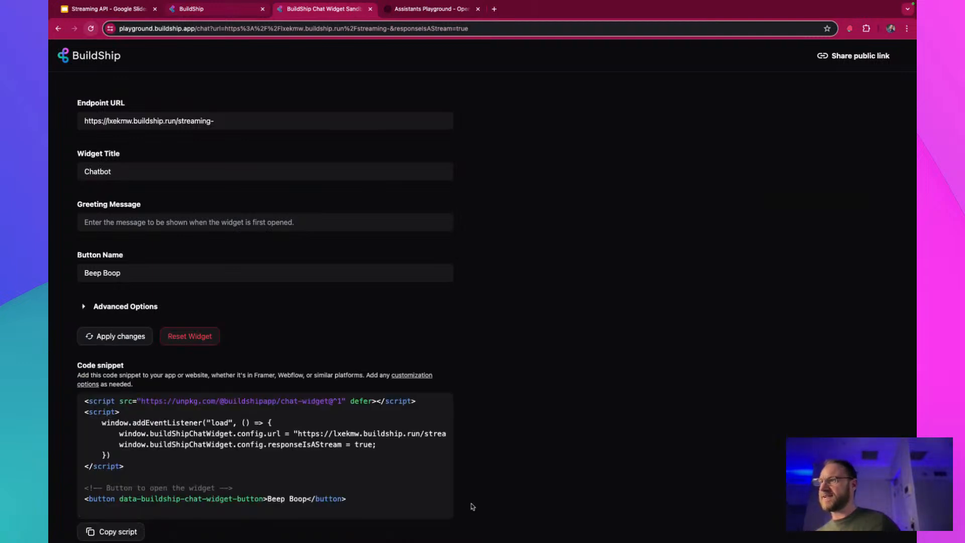
{"action": "left_click", "coordinate": [874, 517]}
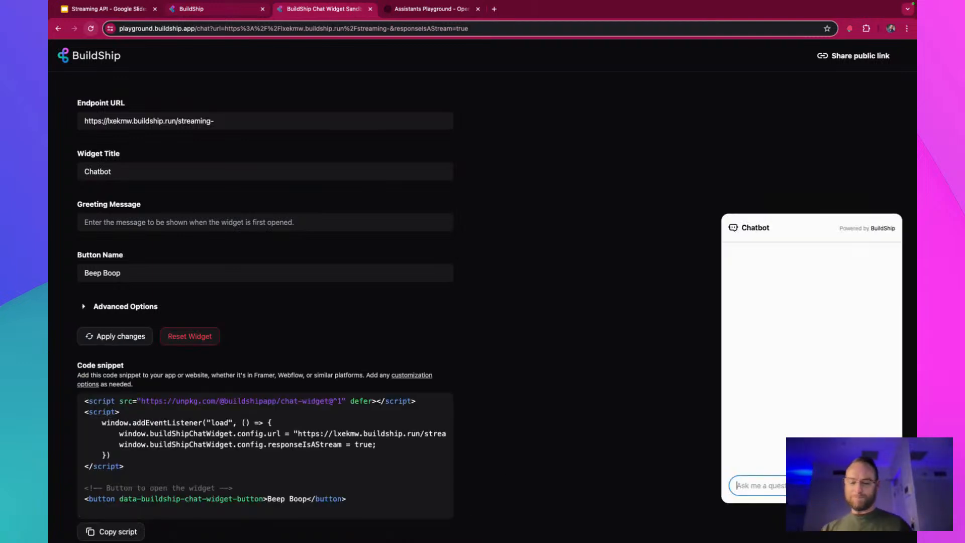
{"action": "type", "text": "Tell me about B"}
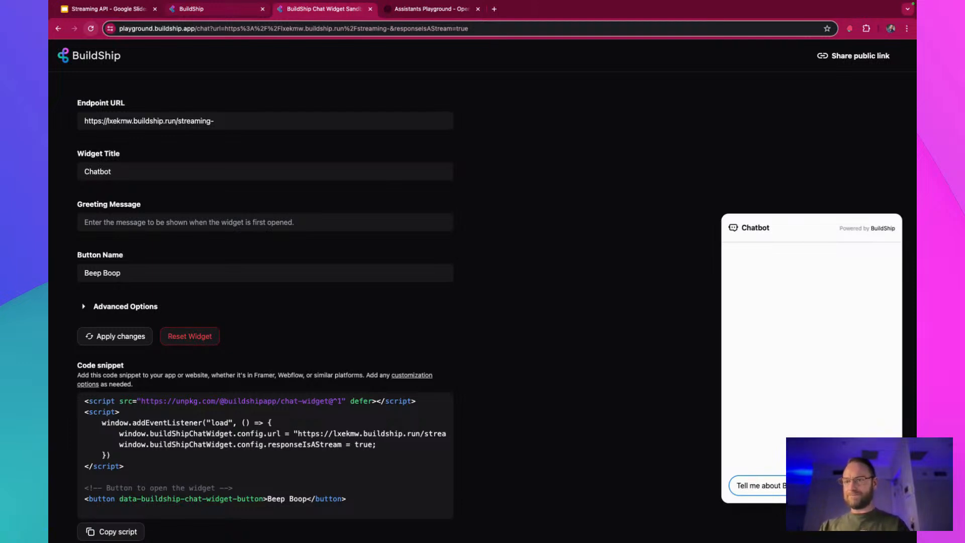
{"action": "type", "text": "uildShip from buildship.com"}
{"action": "key", "text": "Return"}
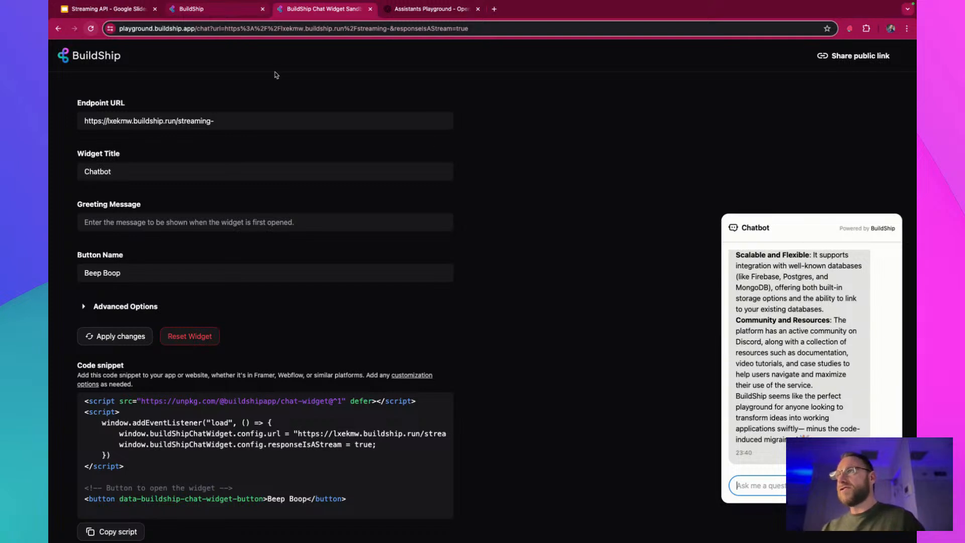
Return to the Streaming Assistant workflow and review its nodes from the API trigger to the Return node
{"action": "left_click", "coordinate": [229, 14]}
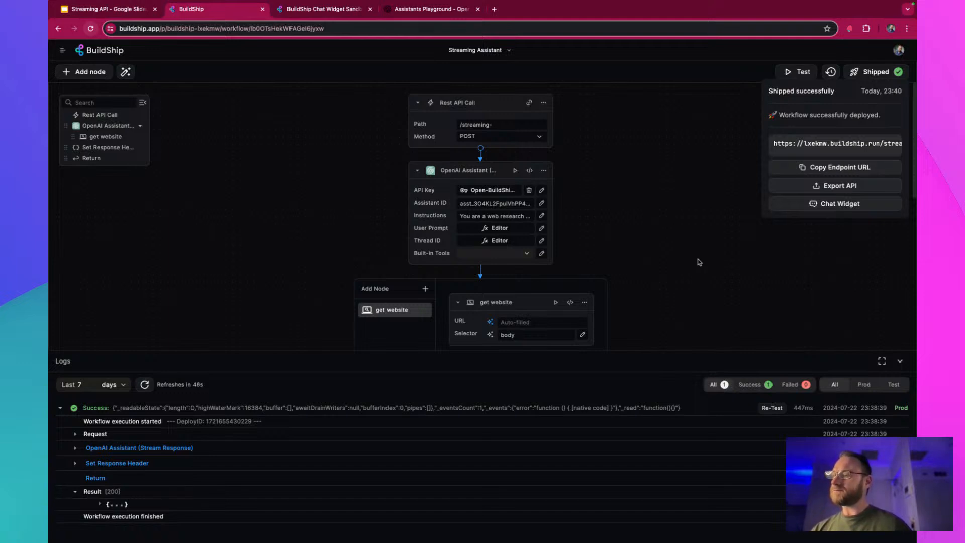
{"action": "scroll", "coordinate": [698, 261], "scroll_direction": "down", "scroll_amount": 5}
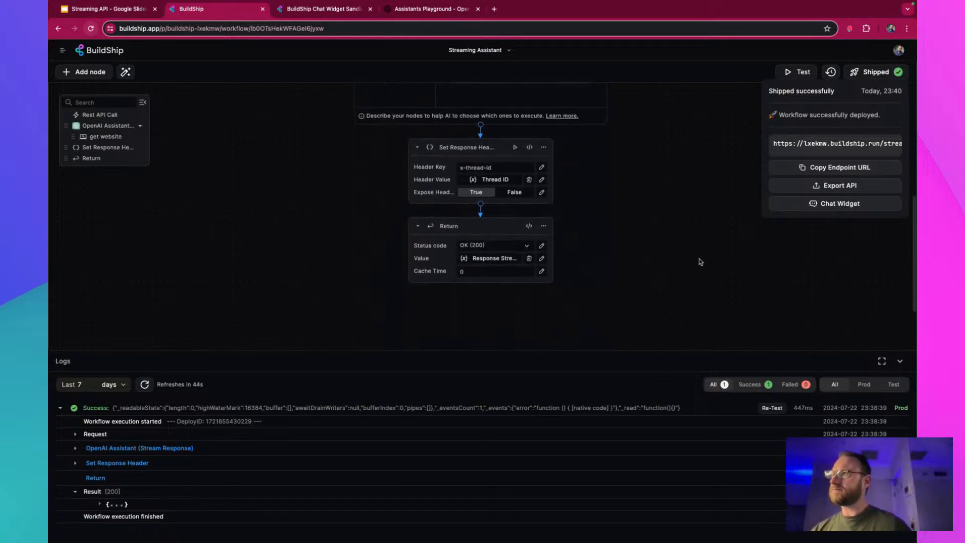
{"action": "scroll", "coordinate": [698, 261], "scroll_direction": "up", "scroll_amount": 3}
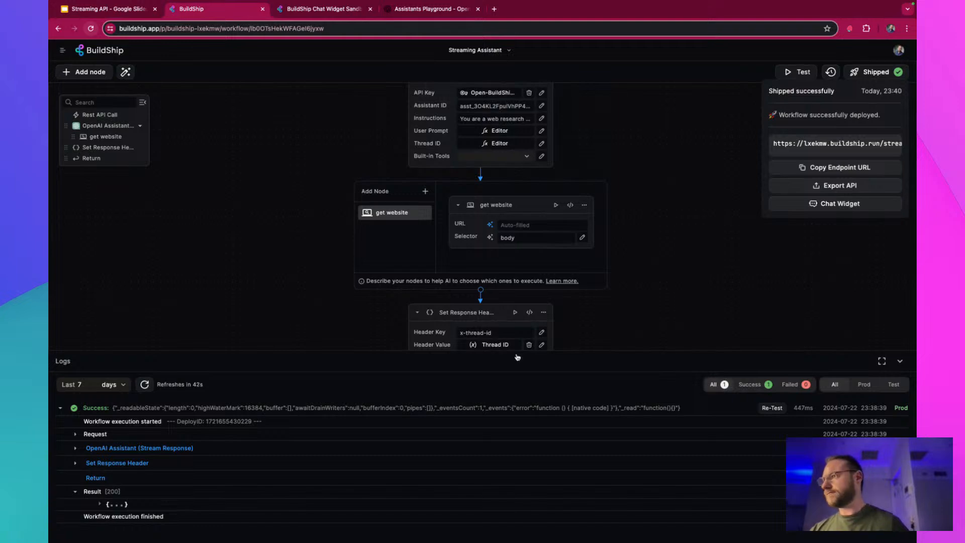
Turn off "Response is a stream" in the chat widget sandbox and apply the change
{"action": "left_click", "coordinate": [334, 10]}
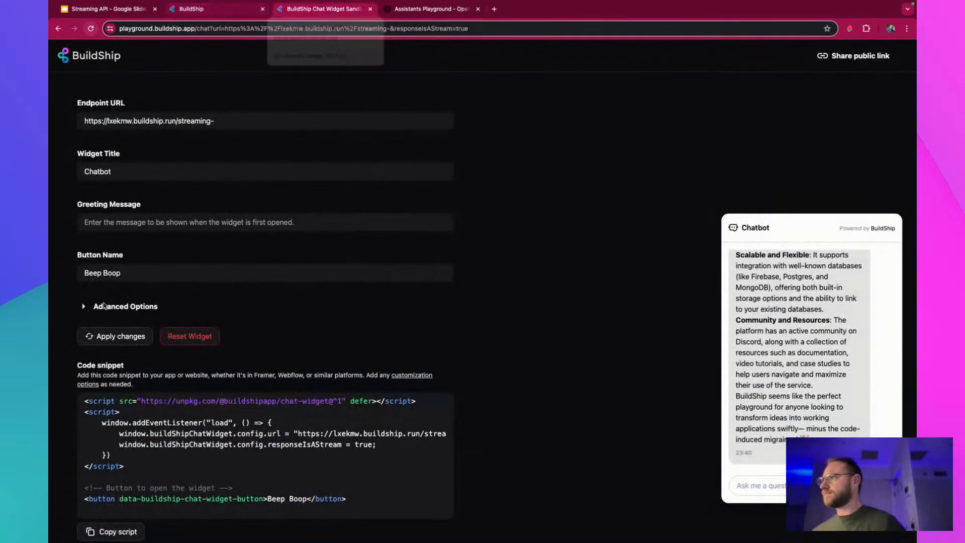
{"action": "left_click", "coordinate": [84, 307]}
{"action": "left_click", "coordinate": [441, 378]}
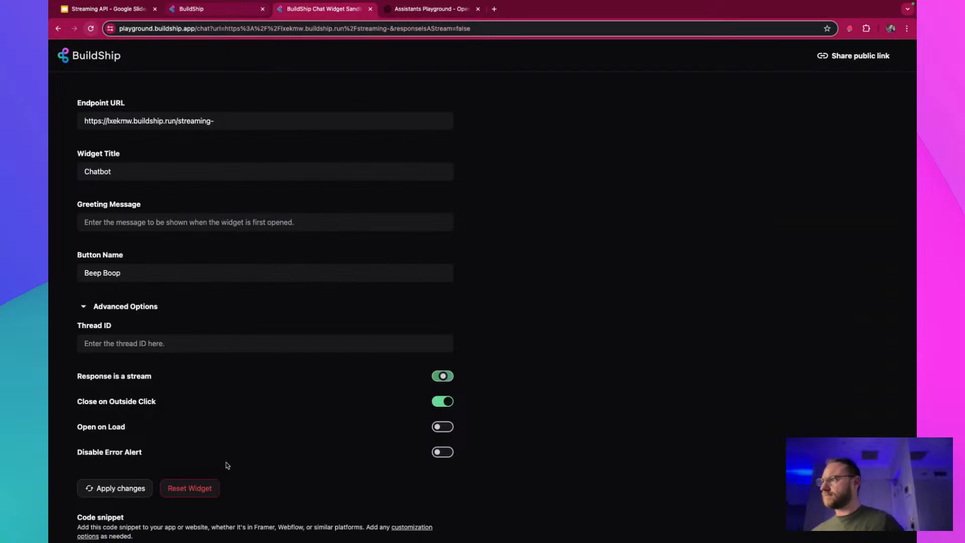
{"action": "left_click", "coordinate": [135, 492]}
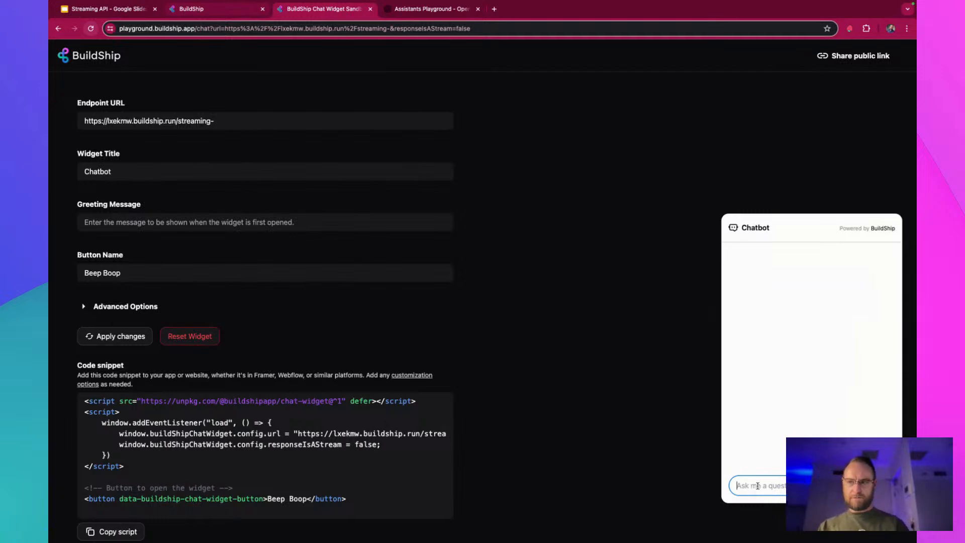
Send the chatbot the question "Tell me about buildship.com" and dismiss the resulting alert
{"action": "type", "text": "Tell me ab"}
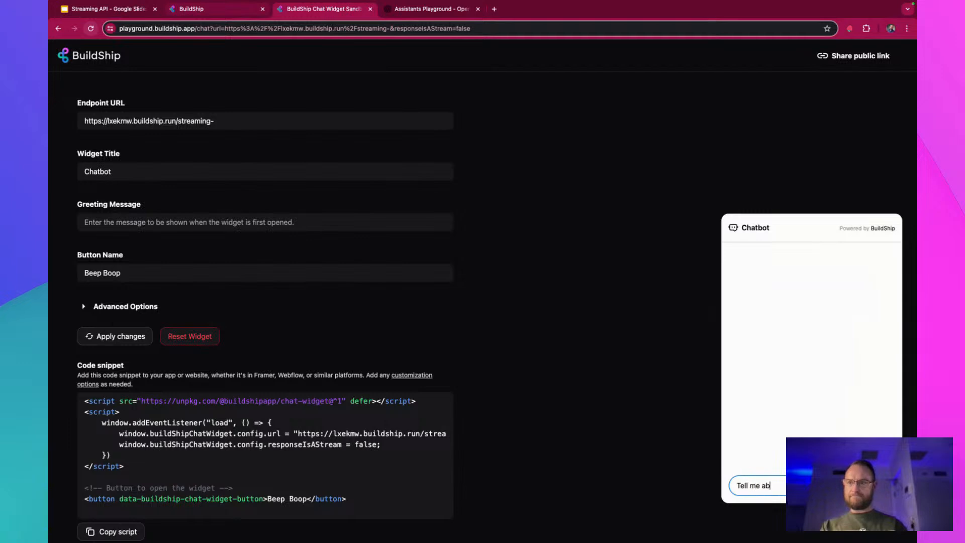
{"action": "type", "text": "out b"}
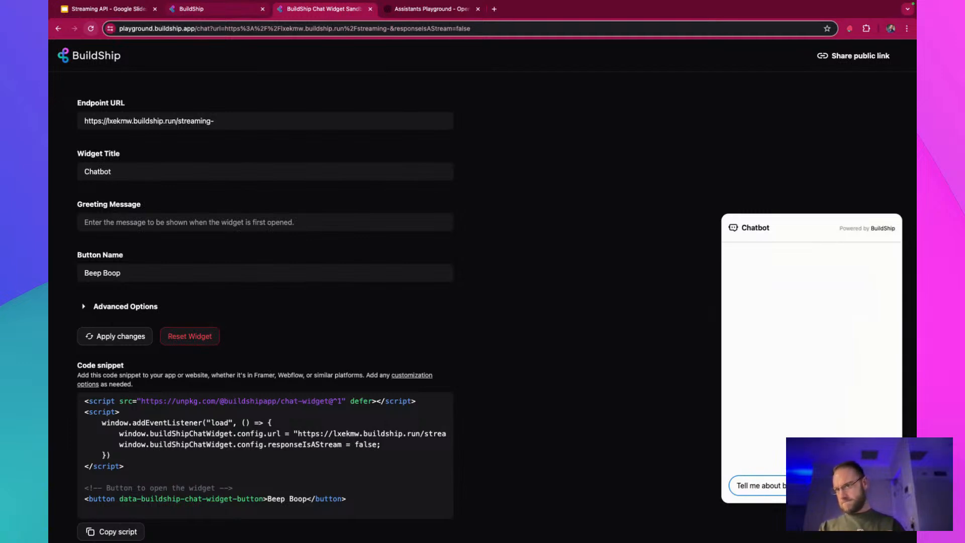
{"action": "type", "text": "uildship.com"}
{"action": "key", "text": "Return"}
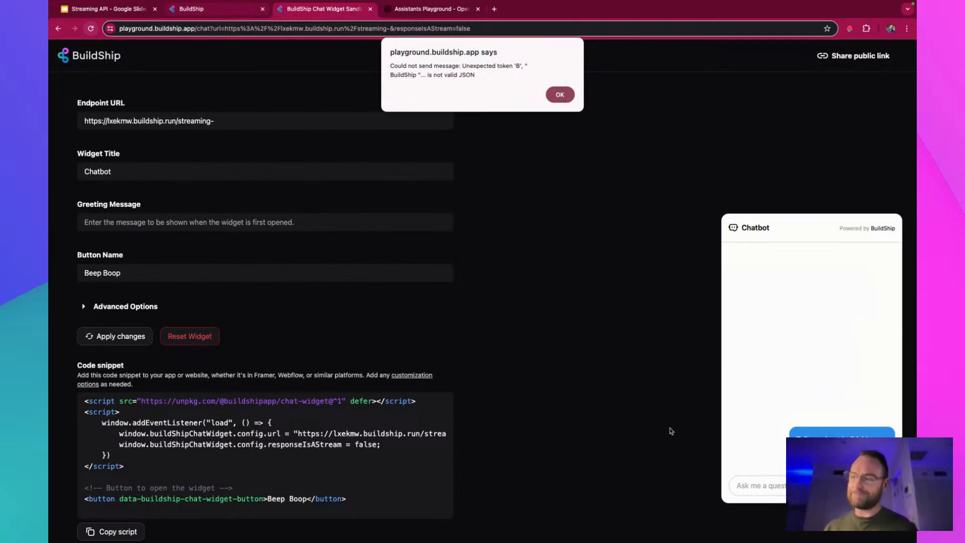
{"action": "left_click", "coordinate": [562, 95]}
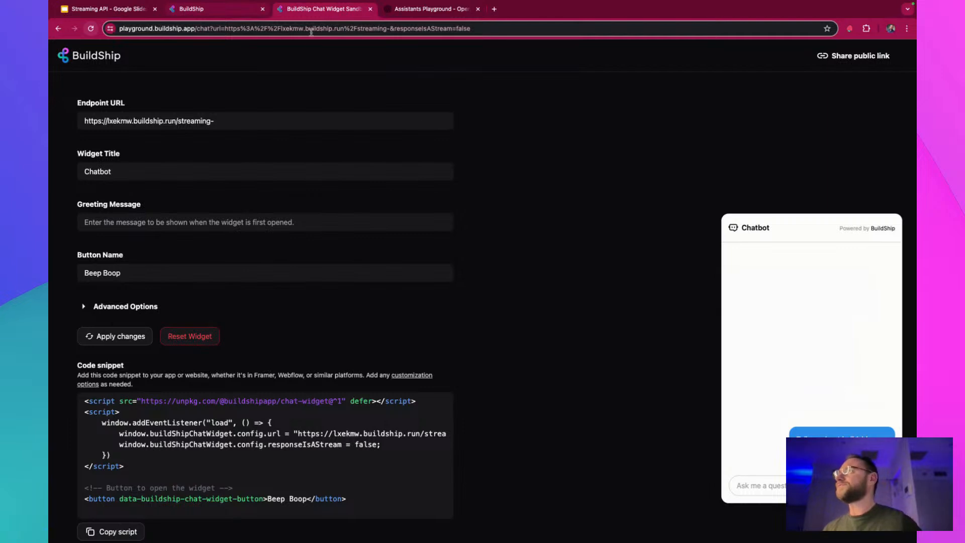
Return to the Streaming Assistant workflow, collapse its logs, and close the deployment details
{"action": "left_click", "coordinate": [229, 13]}
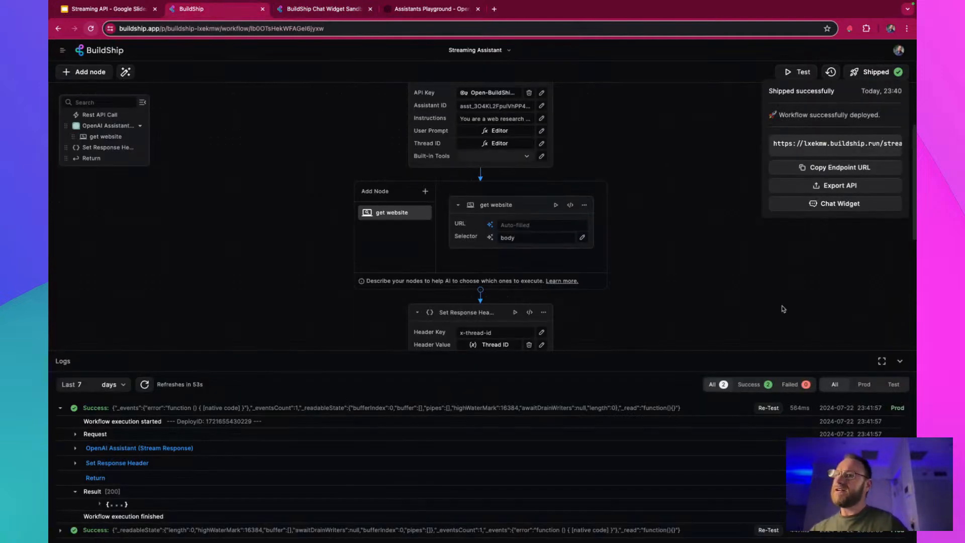
{"action": "left_click", "coordinate": [900, 361]}
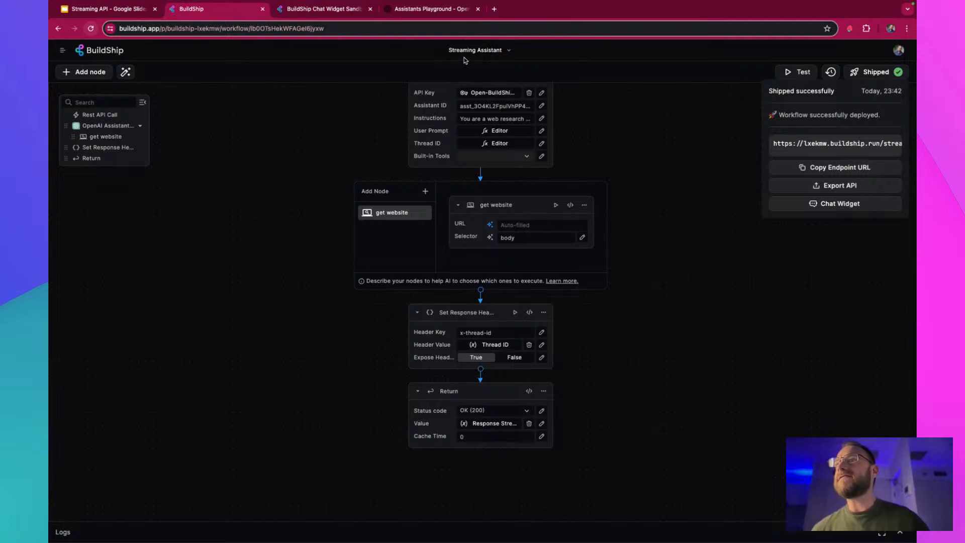
{"action": "left_click", "coordinate": [665, 191]}
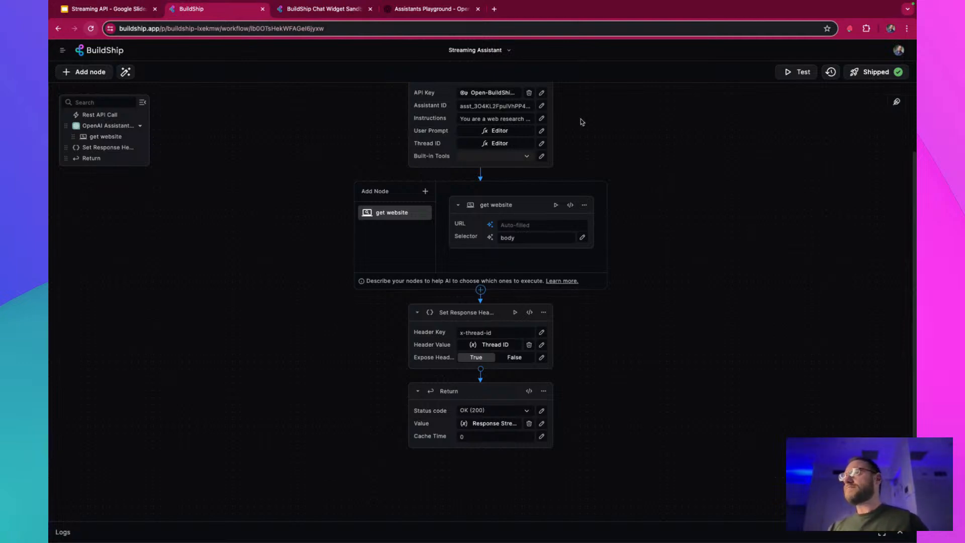
Open the FlutterFlow Marketplace at marketplace.flutterflow.io in a new browser tab
{"action": "left_click", "coordinate": [494, 8]}
{"action": "type", "text": "makr"}
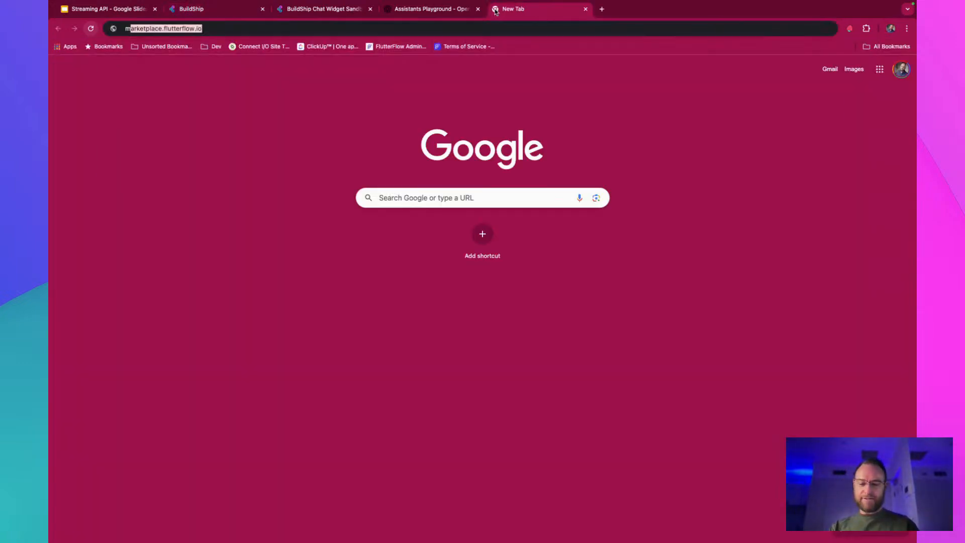
{"action": "key", "text": "BackSpace"}
{"action": "key", "text": "BackSpace"}
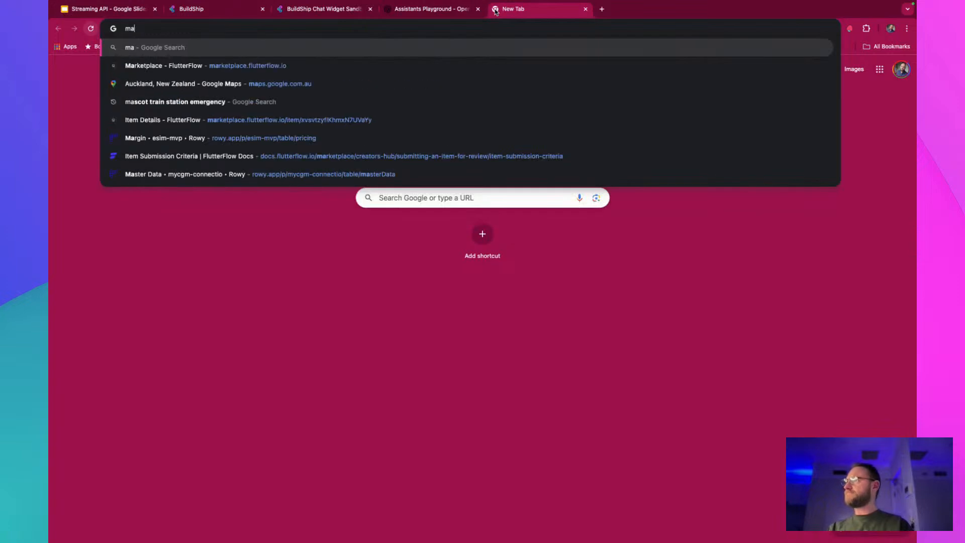
{"action": "type", "text": "rket"}
{"action": "key", "text": "Return"}
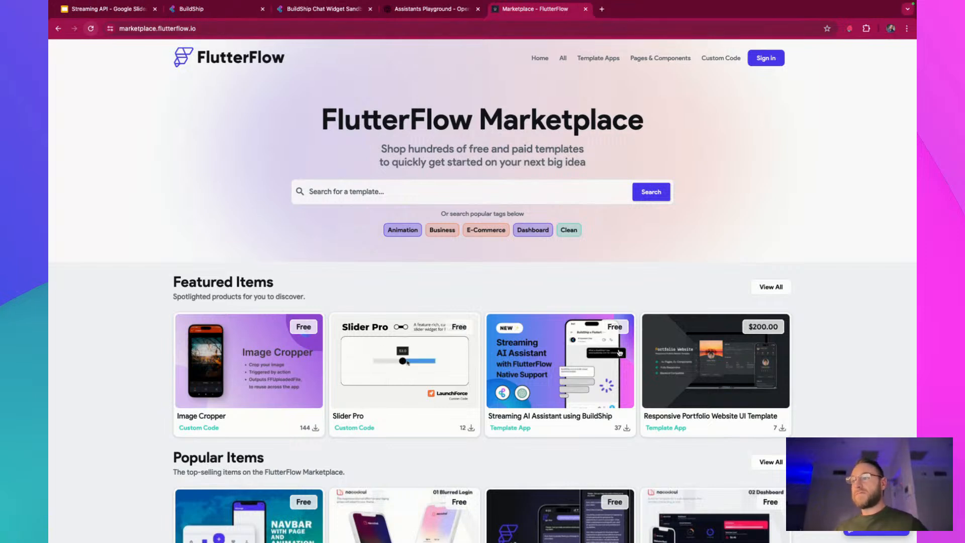
Open the featured "Streaming AI Assistant using BuildShip" template and look through its description and links
{"action": "left_click", "coordinate": [553, 346]}
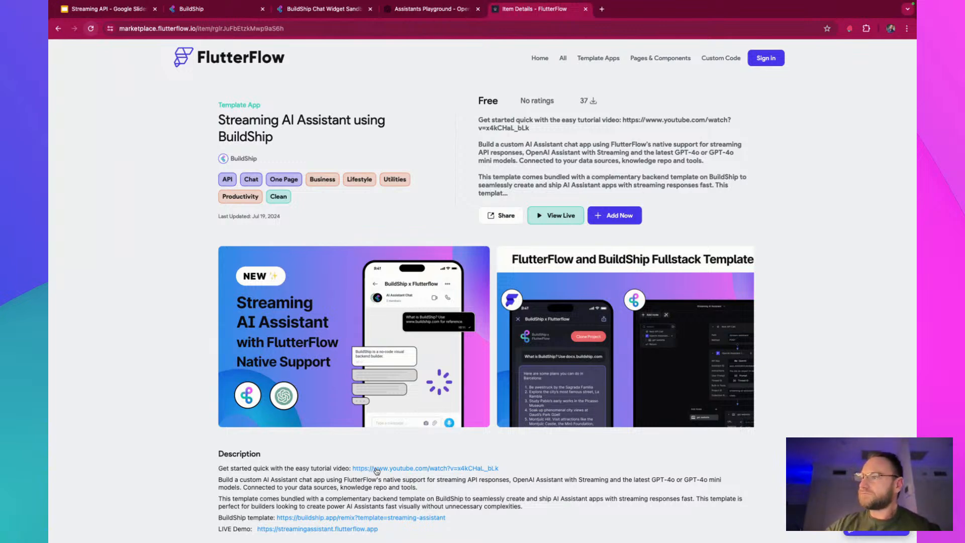
{"action": "scroll", "coordinate": [266, 509], "scroll_direction": "down", "scroll_amount": 1}
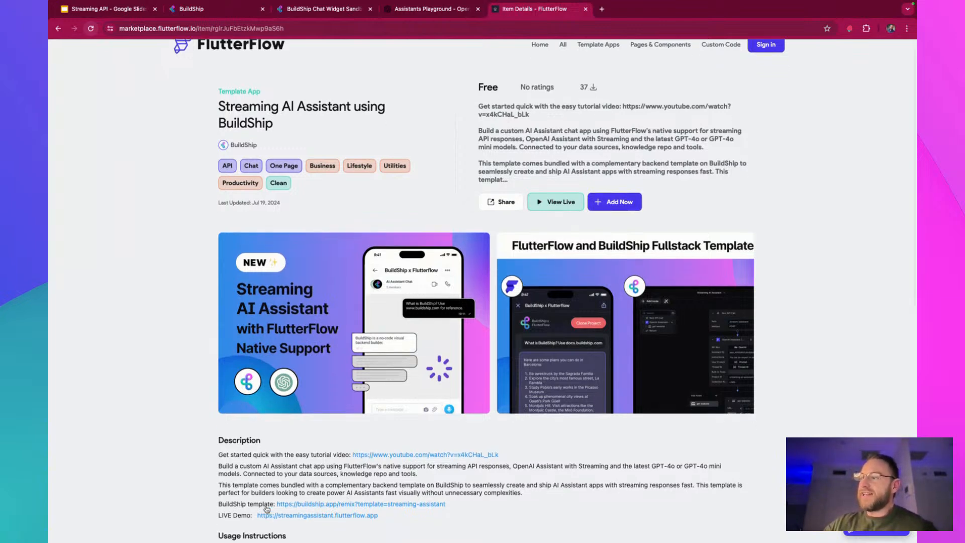
{"action": "scroll", "coordinate": [266, 509], "scroll_direction": "down", "scroll_amount": 1}
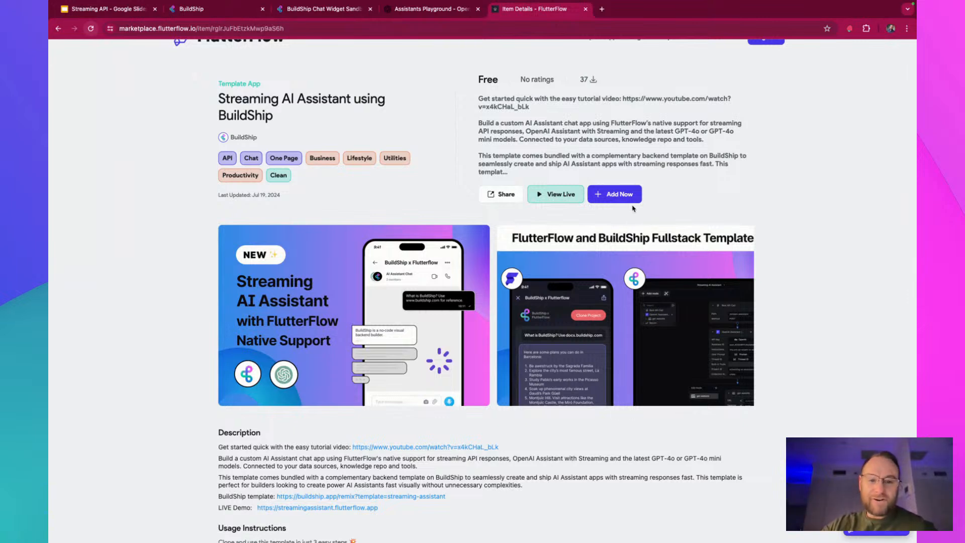
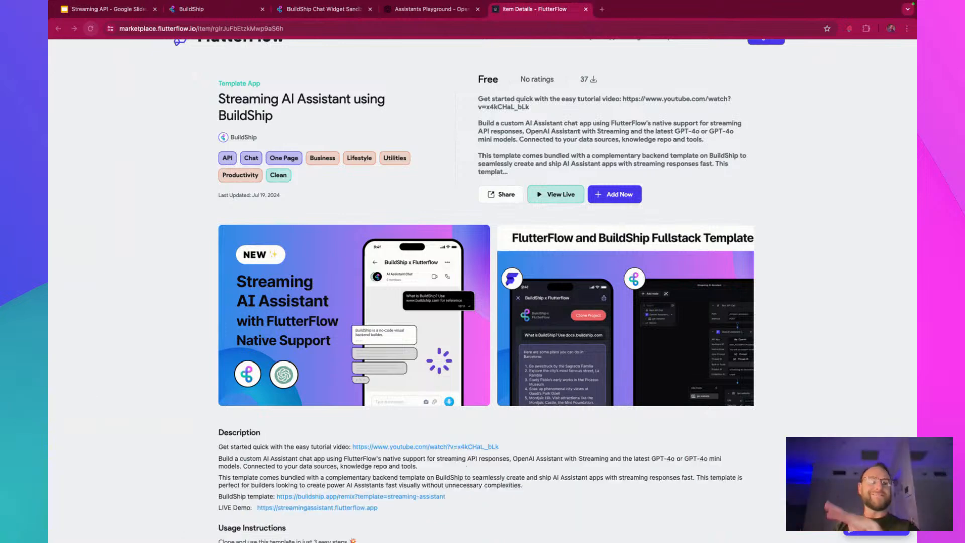
Get the Streaming Assistant's endpoint URL from its deployment details in BuildShip, and open the Speak project in FlutterFlow
{"action": "left_click", "coordinate": [216, 9]}
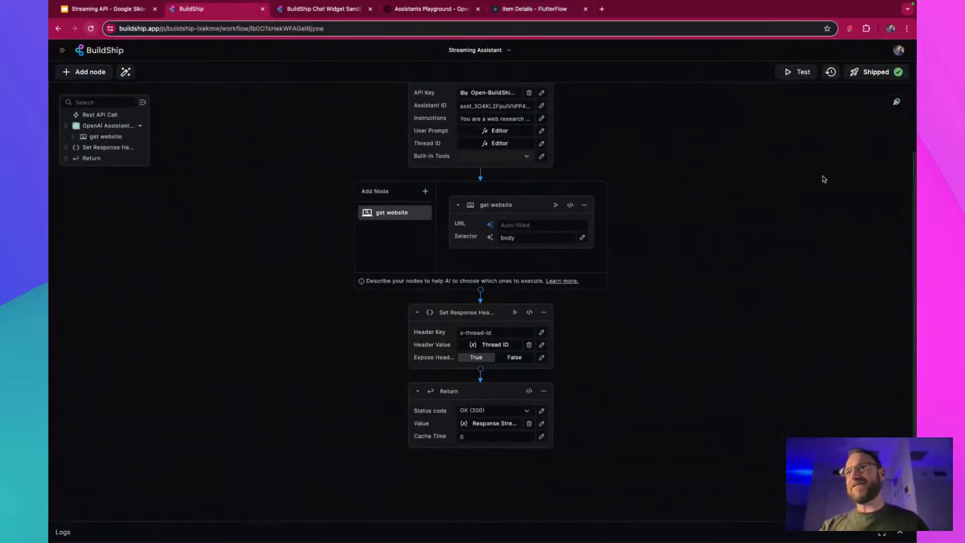
{"action": "left_click", "coordinate": [877, 78]}
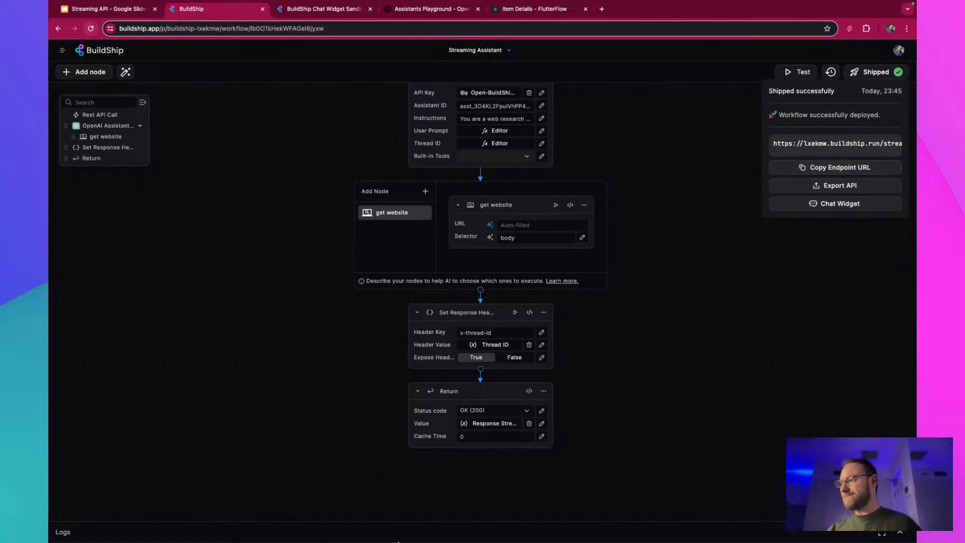
{"action": "left_click", "coordinate": [327, 528]}
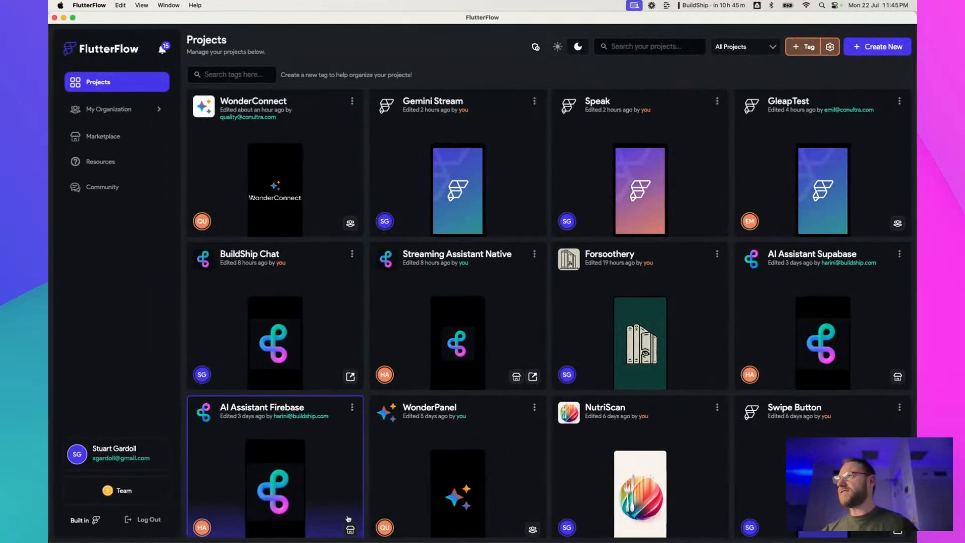
{"action": "left_click", "coordinate": [603, 216]}
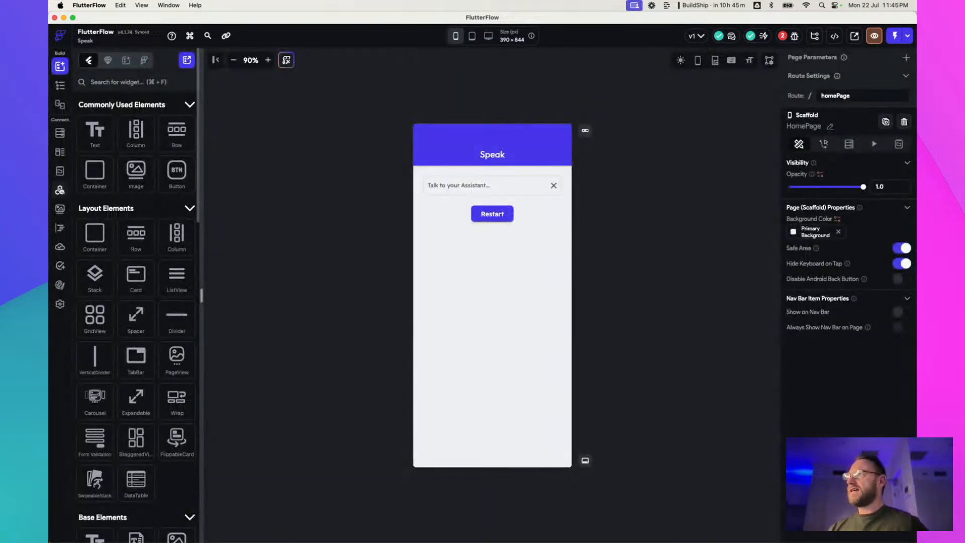
{"action": "left_click", "coordinate": [59, 193]}
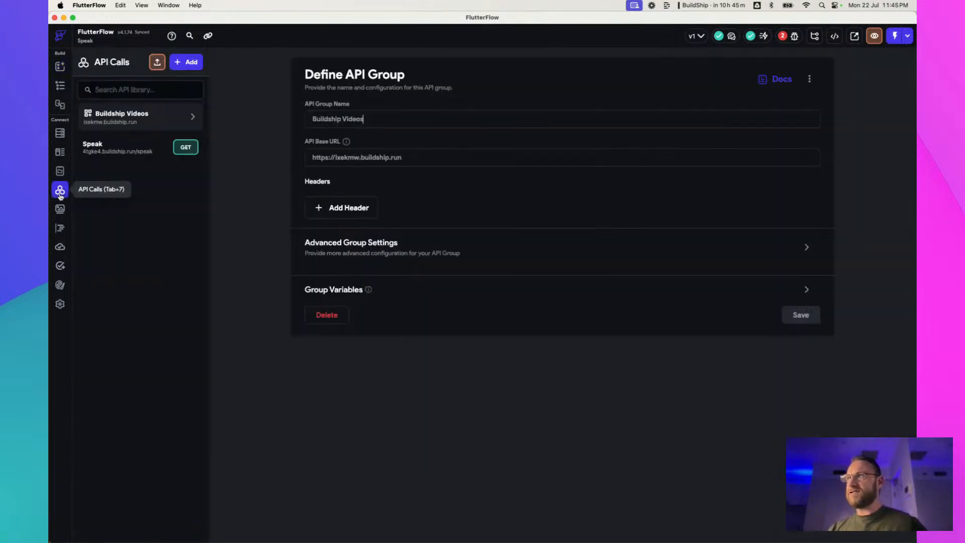
{"action": "left_click", "coordinate": [187, 63]}
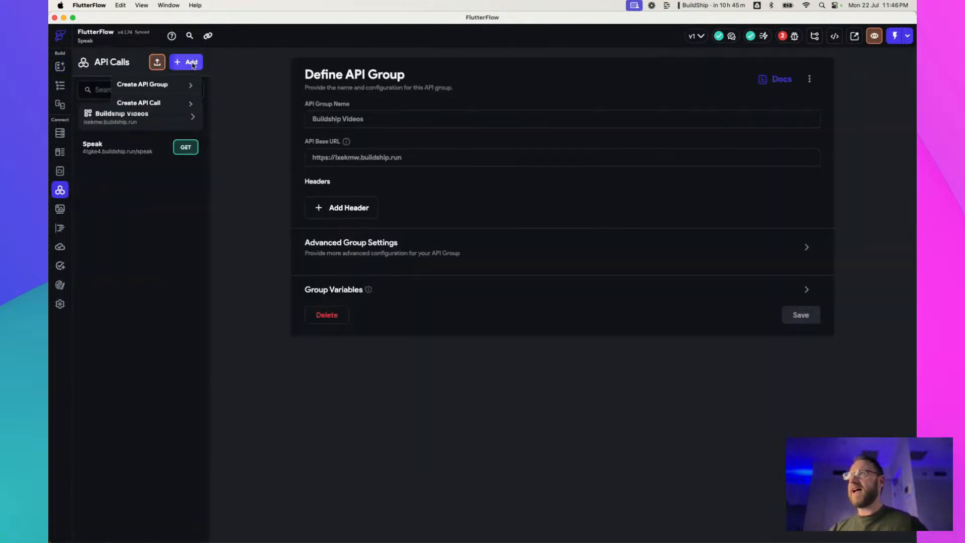
{"action": "left_click", "coordinate": [177, 103]}
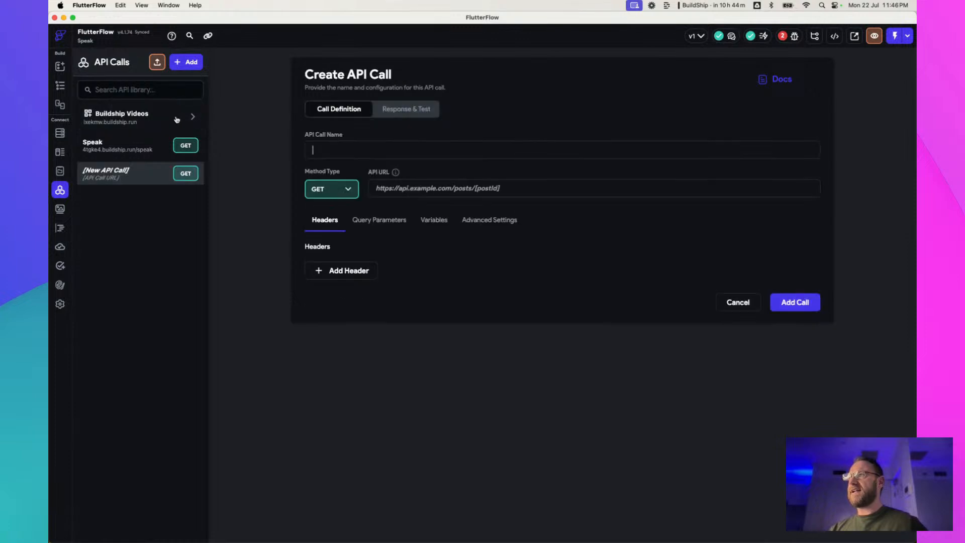
{"action": "left_click", "coordinate": [486, 188]}
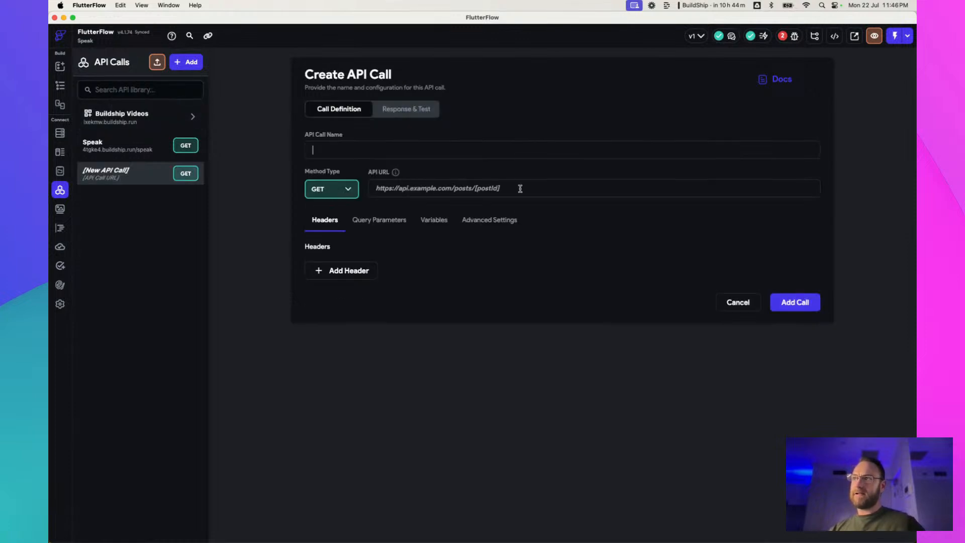
{"action": "type", "text": "https://lxekmw.buildship.run/streaming-"}
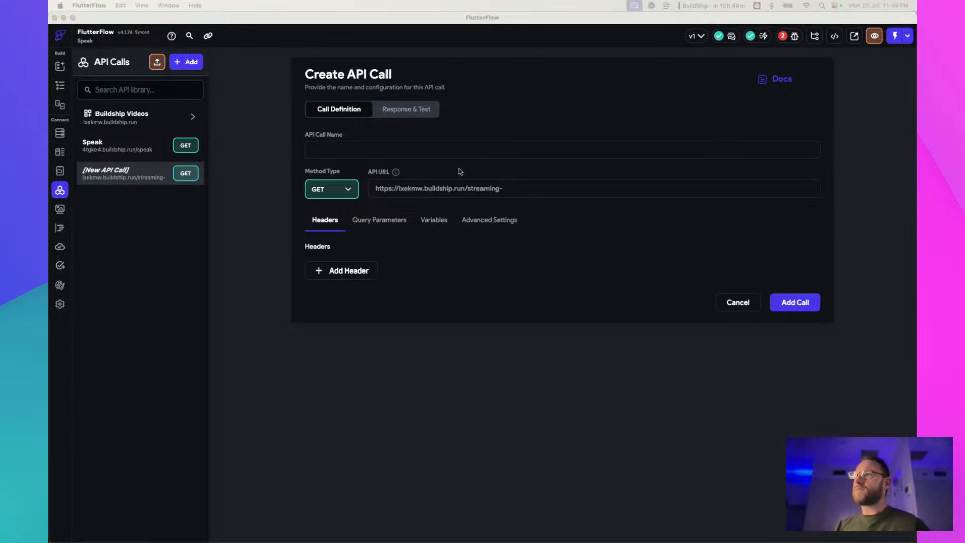
{"action": "key", "text": "super+Tab"}
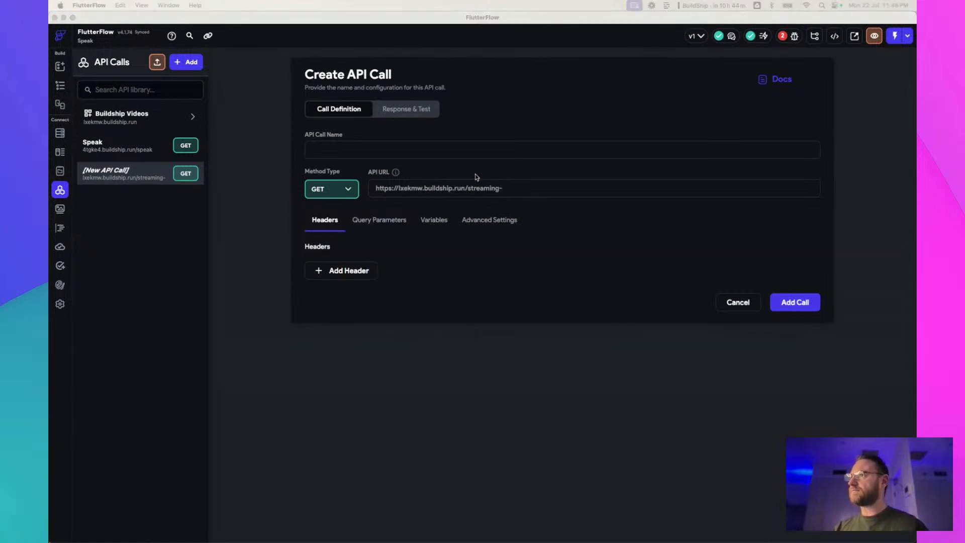
{"action": "left_click_drag", "start_coordinate": [220, 21], "coordinate": [257, 34]}
{"action": "double_click", "coordinate": [257, 34]}
{"action": "key", "text": "super+Tab"}
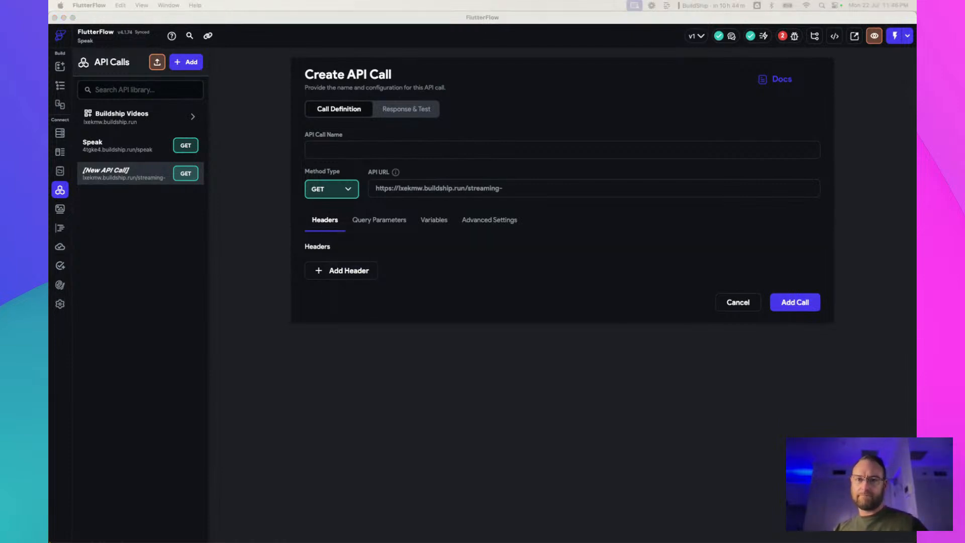
Switch to the Streaming Assistant workflow in BuildShip and examine the Rest API Call trigger's output definition
{"action": "key", "text": "ctrl+Right"}
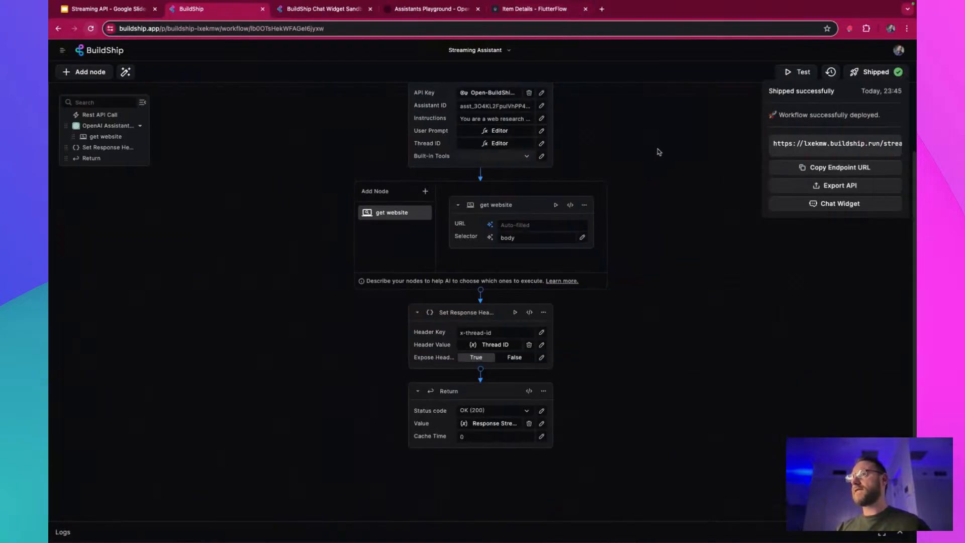
{"action": "left_click", "coordinate": [656, 152]}
{"action": "scroll", "coordinate": [656, 152], "scroll_direction": "up", "scroll_amount": 3}
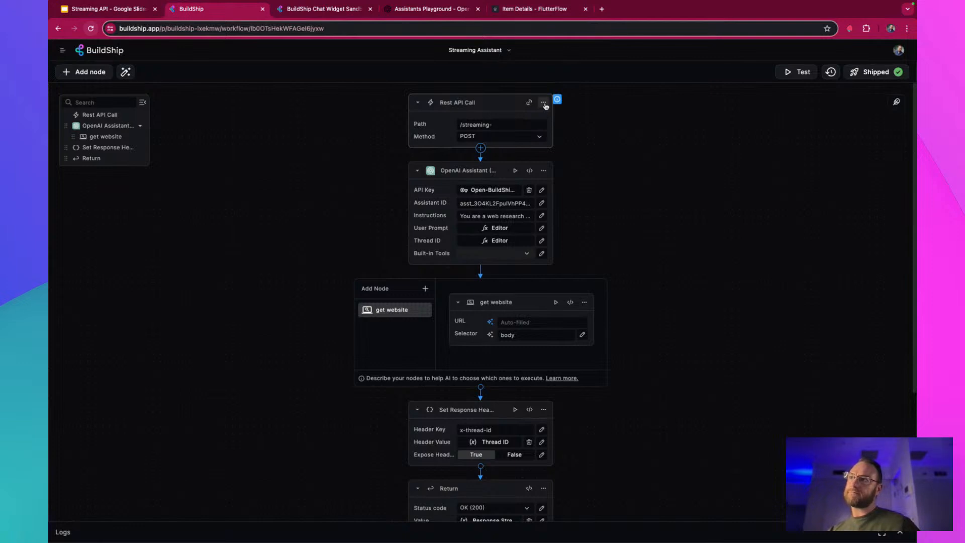
{"action": "left_click", "coordinate": [544, 103]}
{"action": "left_click", "coordinate": [565, 116]}
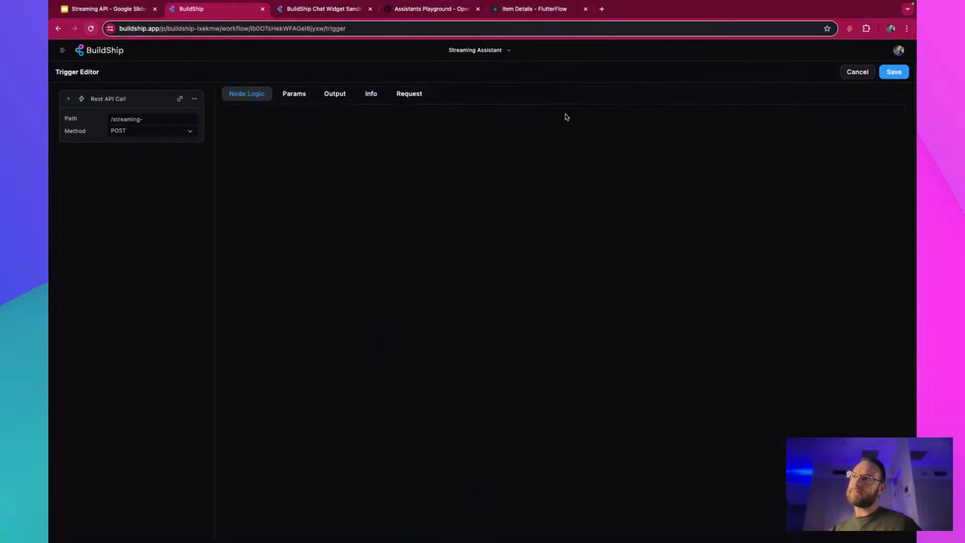
{"action": "left_click", "coordinate": [336, 94]}
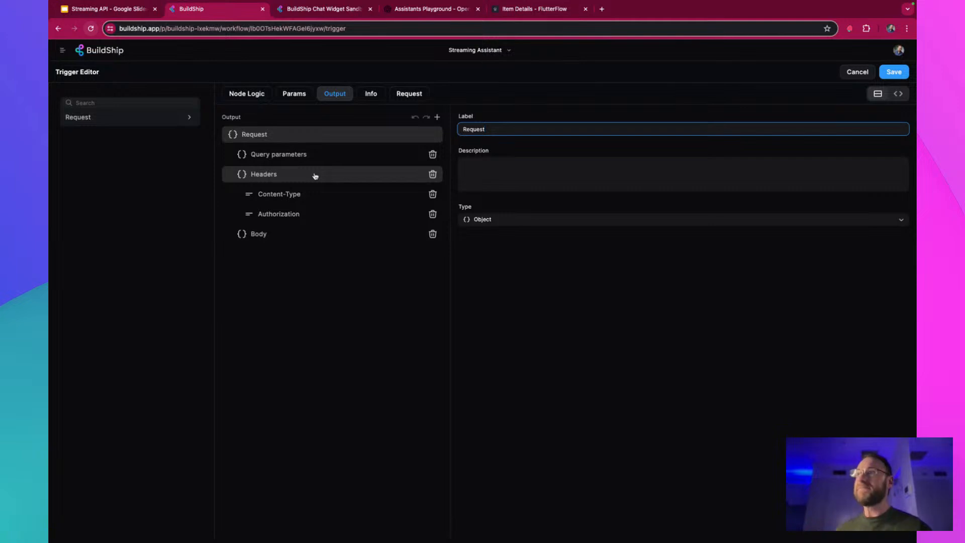
{"action": "left_click", "coordinate": [245, 93]}
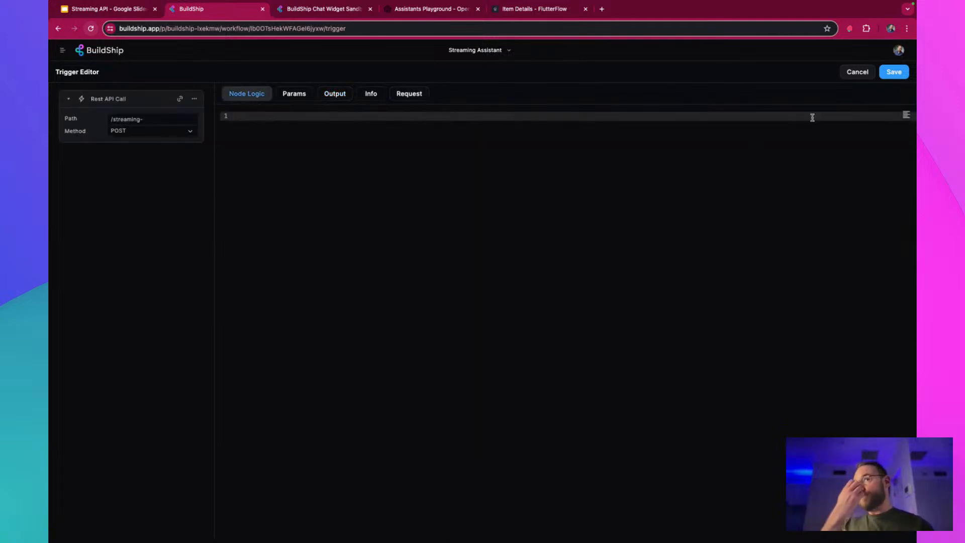
{"action": "left_click", "coordinate": [903, 73]}
Inspect the User Prompt expression of the OpenAI Assistant node
{"action": "left_click", "coordinate": [580, 204]}
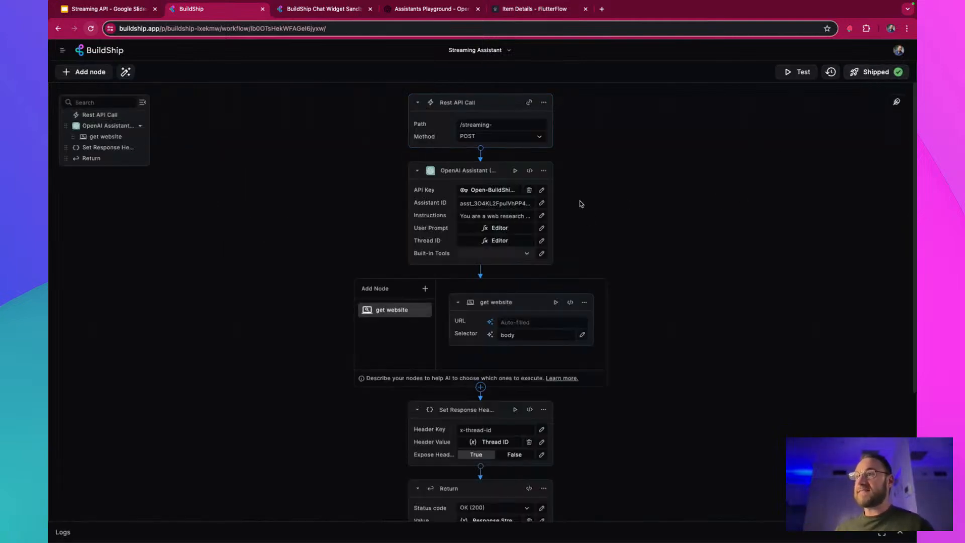
{"action": "left_click", "coordinate": [500, 231]}
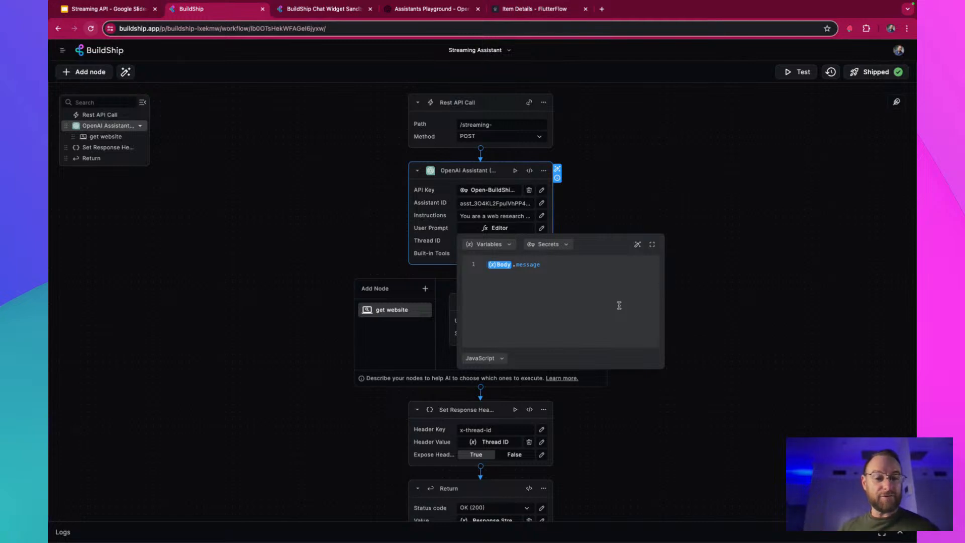
{"action": "mouse_move", "coordinate": [496, 268]}
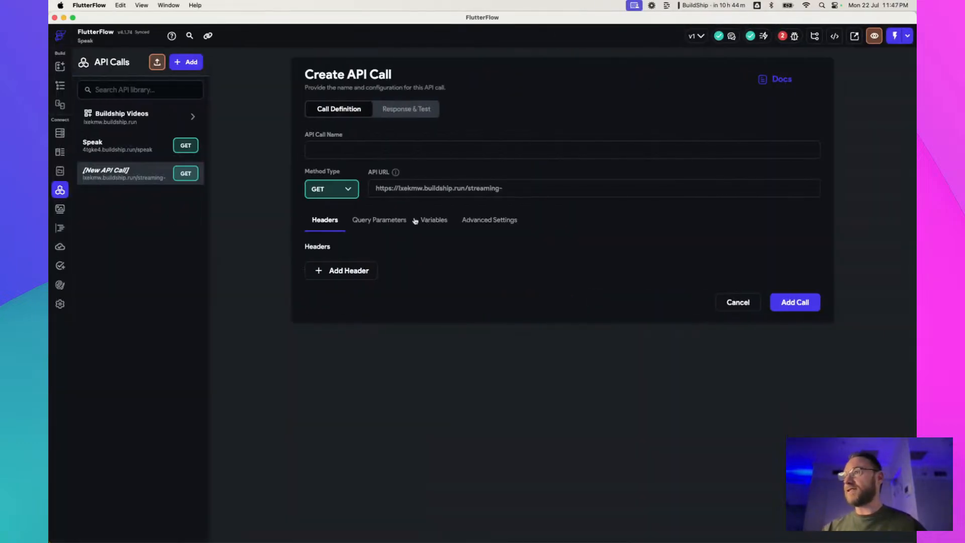
Switch to FlutterFlow and set the new API call's method to POST with a JSON body
{"action": "left_click", "coordinate": [344, 189]}
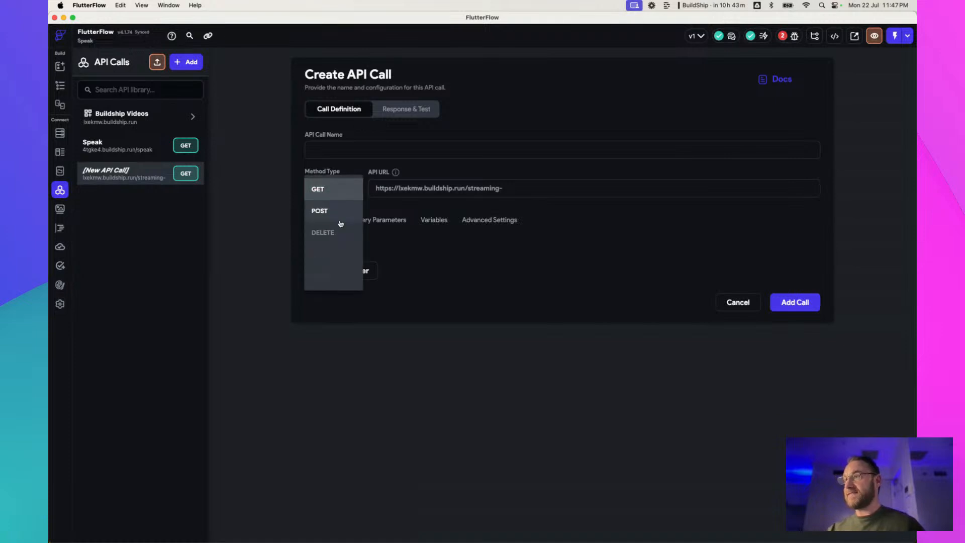
{"action": "left_click", "coordinate": [340, 212]}
{"action": "left_click", "coordinate": [362, 221]}
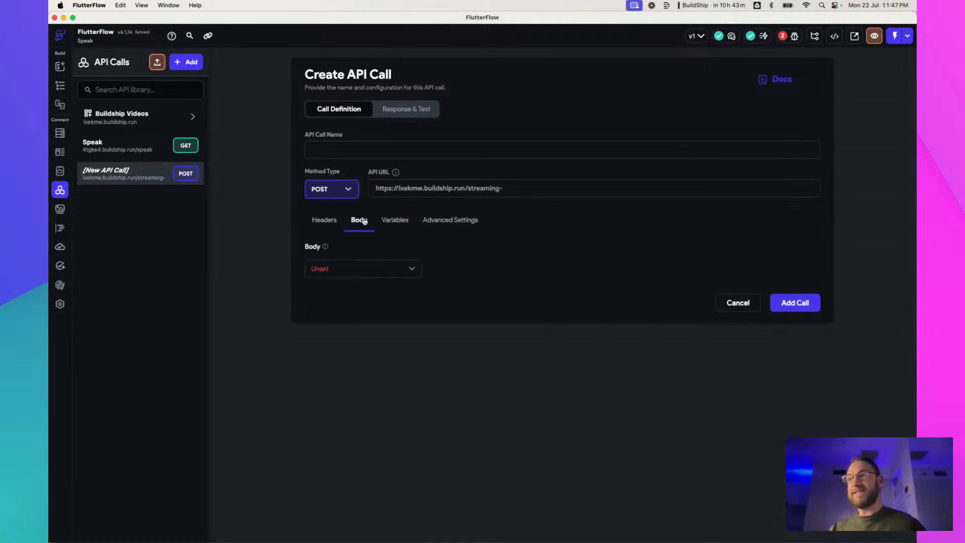
{"action": "left_click", "coordinate": [360, 275]}
{"action": "left_click", "coordinate": [365, 287]}
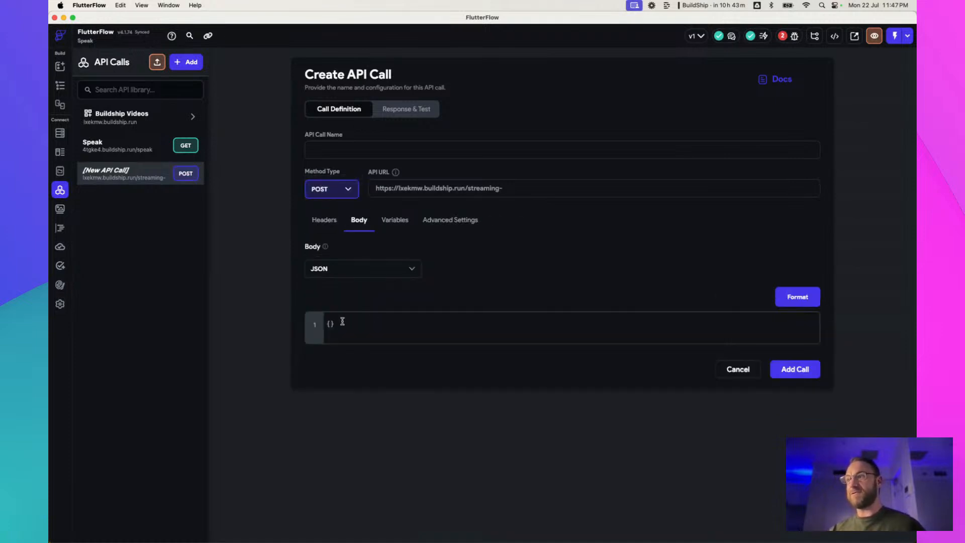
Add a String variable named message to the API call
{"action": "left_click", "coordinate": [392, 220]}
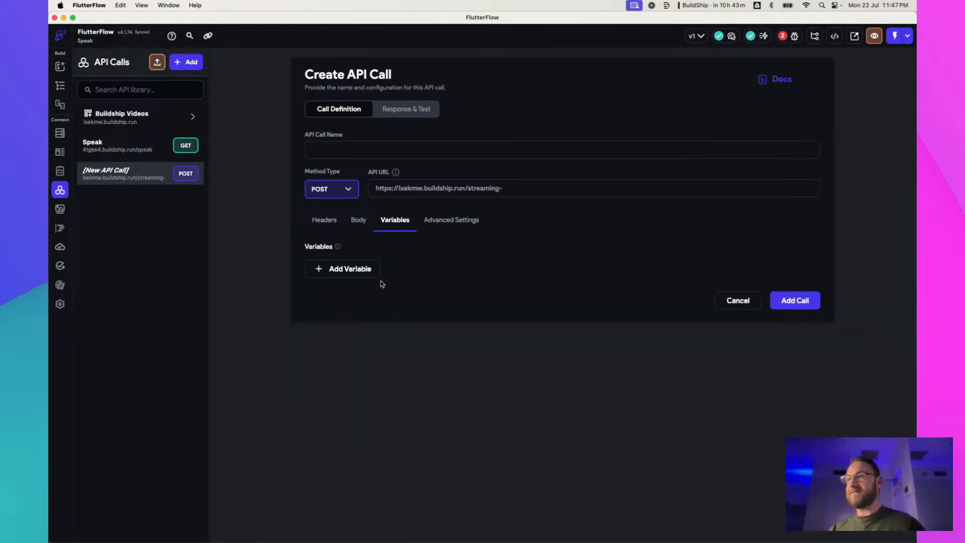
{"action": "left_click", "coordinate": [358, 275]}
{"action": "type", "text": "m"}
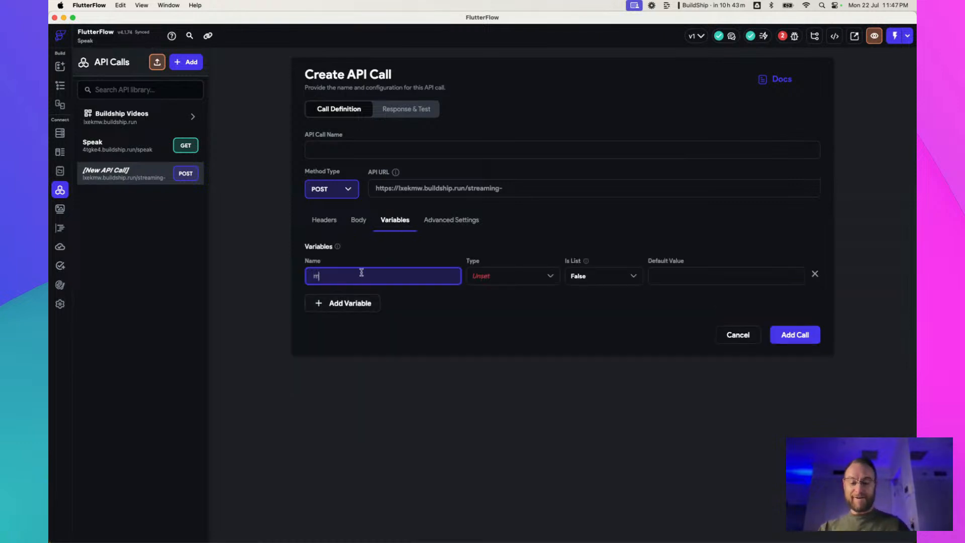
{"action": "type", "text": "essage"}
{"action": "left_click", "coordinate": [500, 278]}
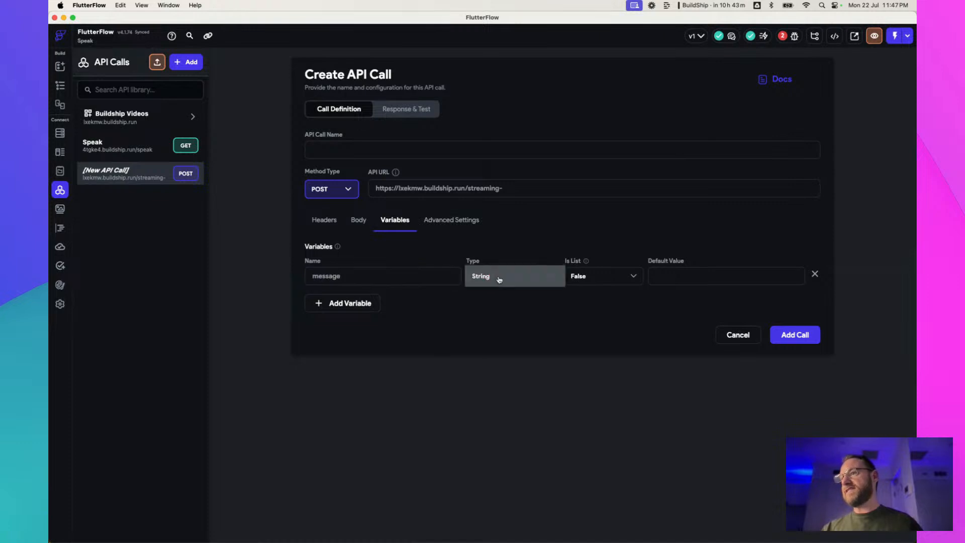
{"action": "left_click", "coordinate": [501, 280]}
Write the JSON body over three lines, with a message entry that takes its value from the message variable
{"action": "left_click", "coordinate": [358, 219]}
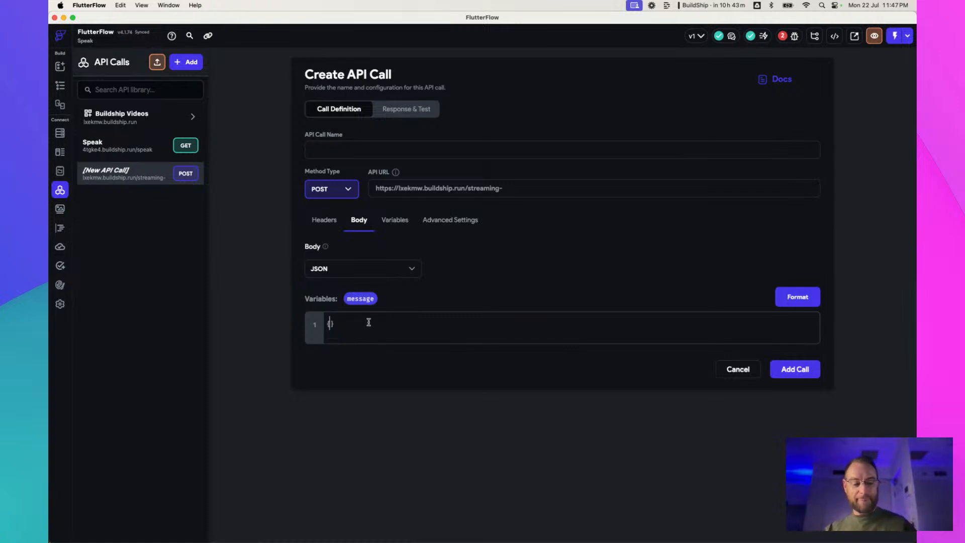
{"action": "key", "text": "Return"}
{"action": "key", "text": "Return"}
{"action": "key", "text": "Up"}
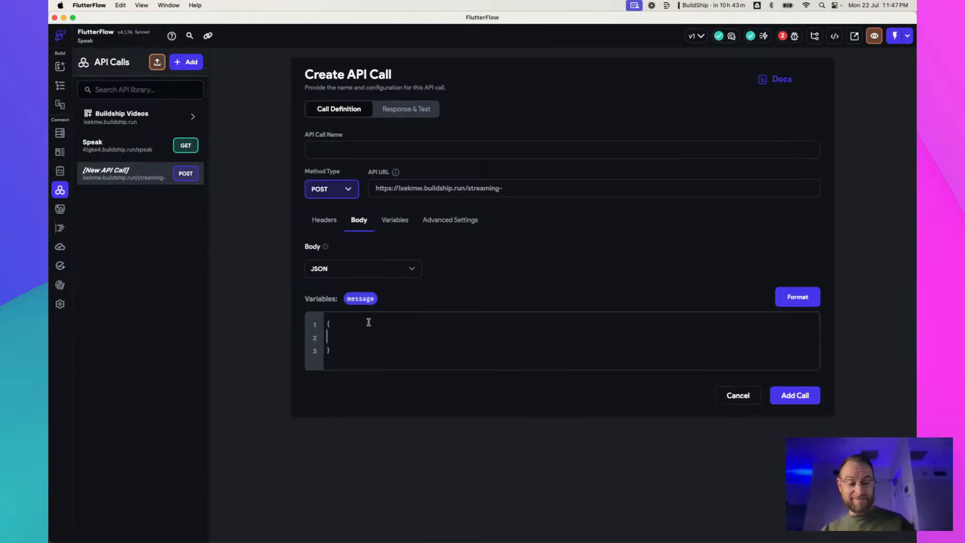
{"action": "type", "text": "\"message:"}
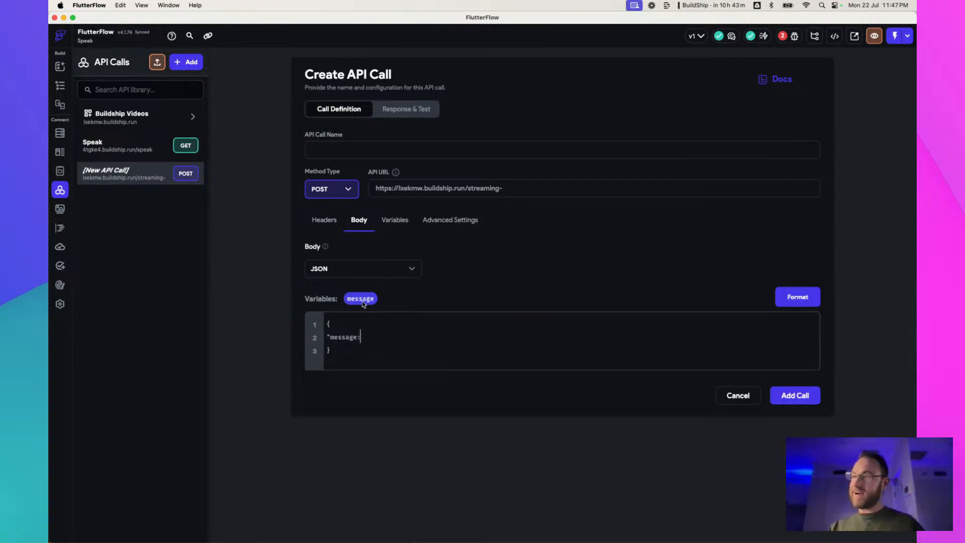
{"action": "left_click_drag", "start_coordinate": [362, 303], "coordinate": [375, 340]}
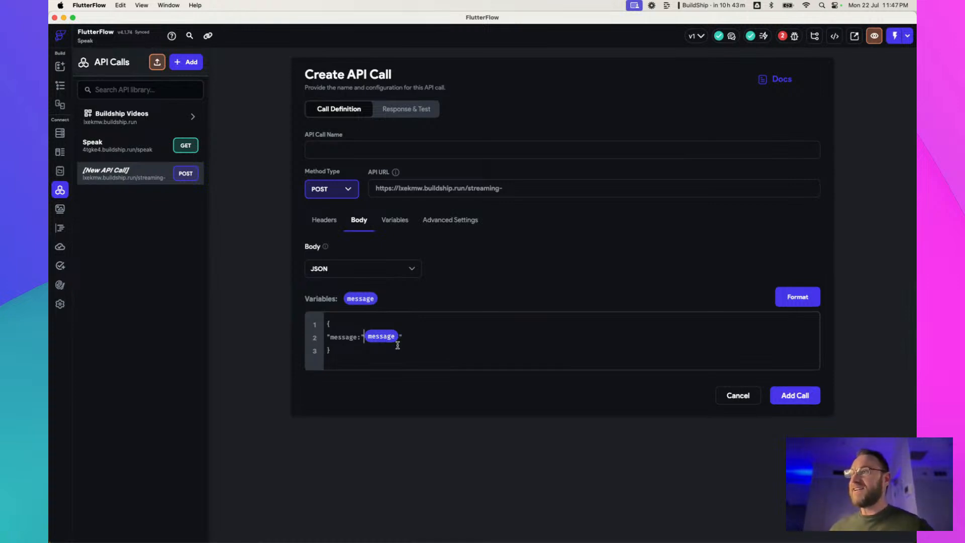
Set the API call's method to GET and add a query parameter named message with its value source set to From Variable
{"action": "left_click", "coordinate": [348, 191]}
{"action": "left_click", "coordinate": [345, 167]}
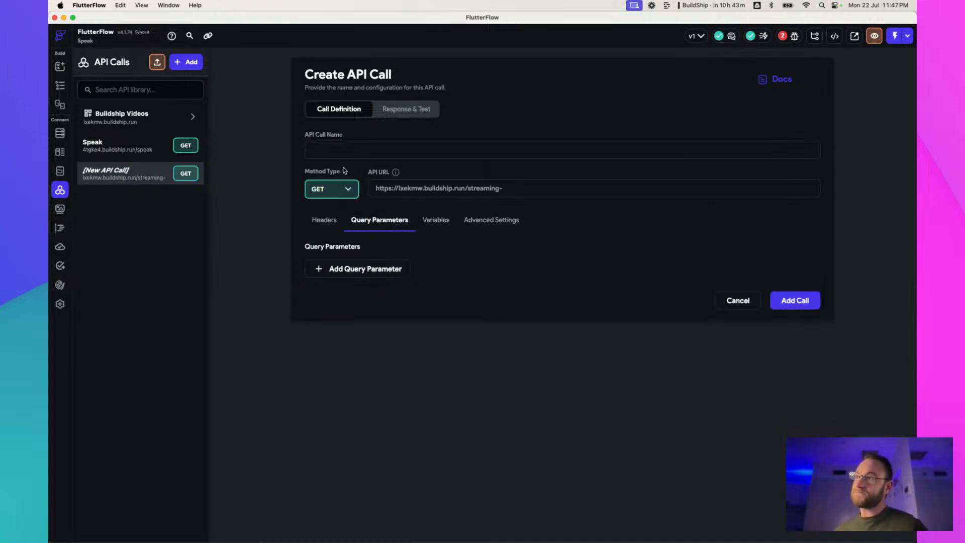
{"action": "left_click", "coordinate": [351, 268]}
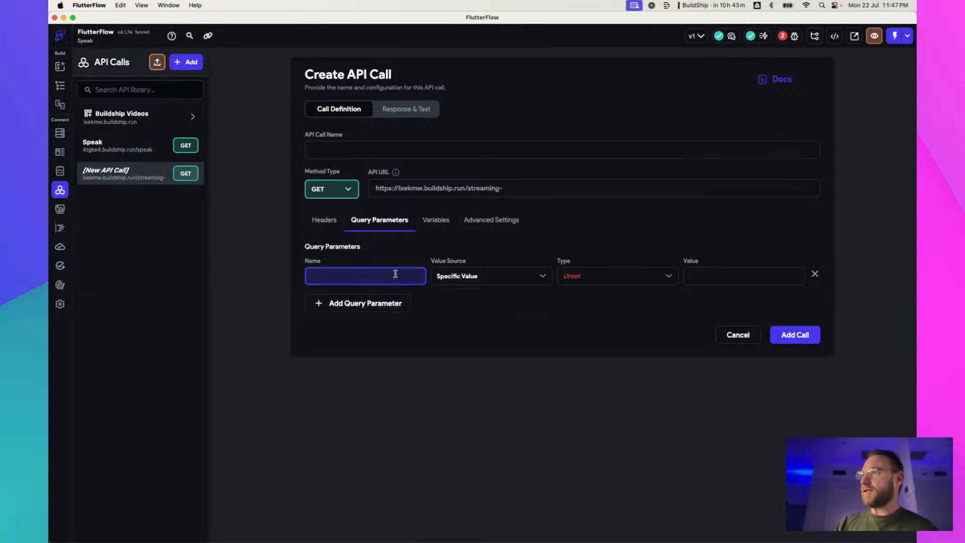
{"action": "type", "text": "message"}
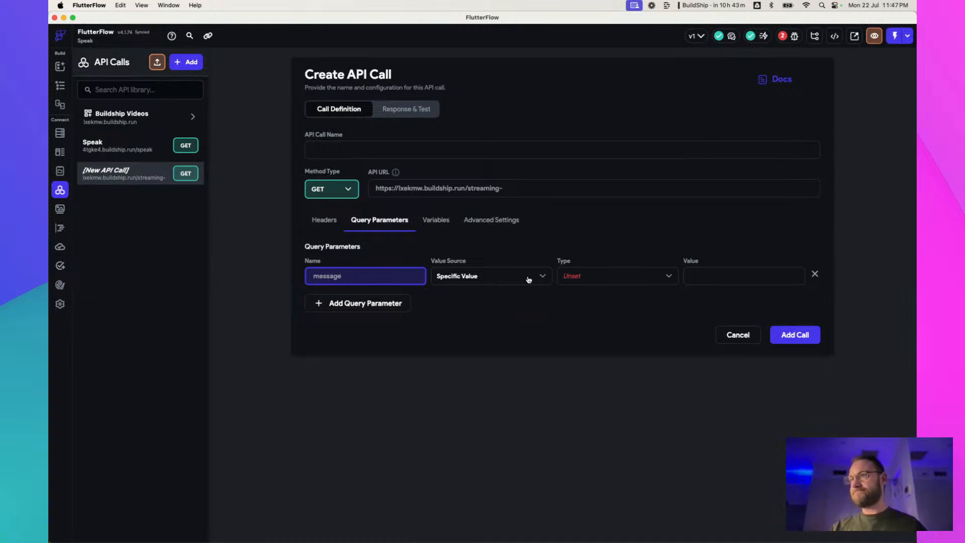
{"action": "left_click", "coordinate": [500, 276]}
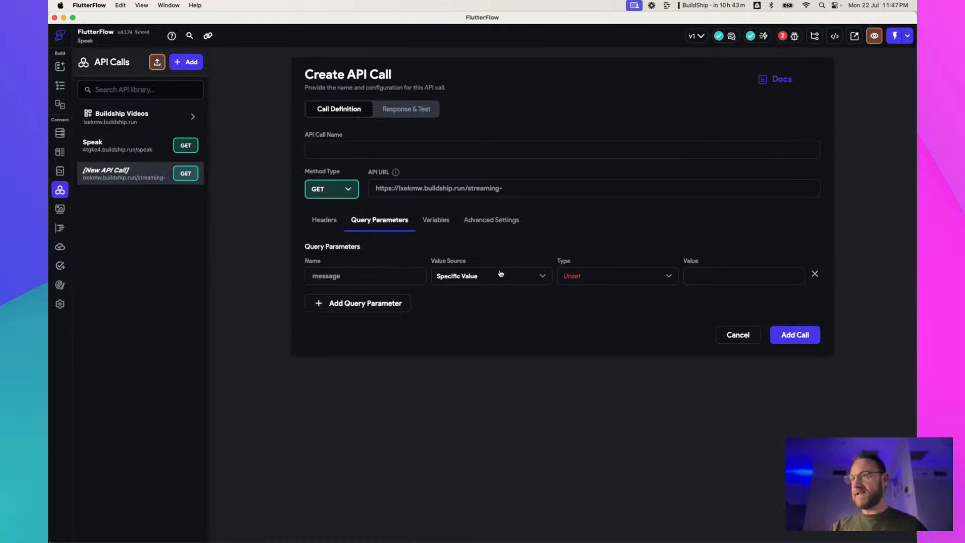
{"action": "left_click", "coordinate": [482, 297]}
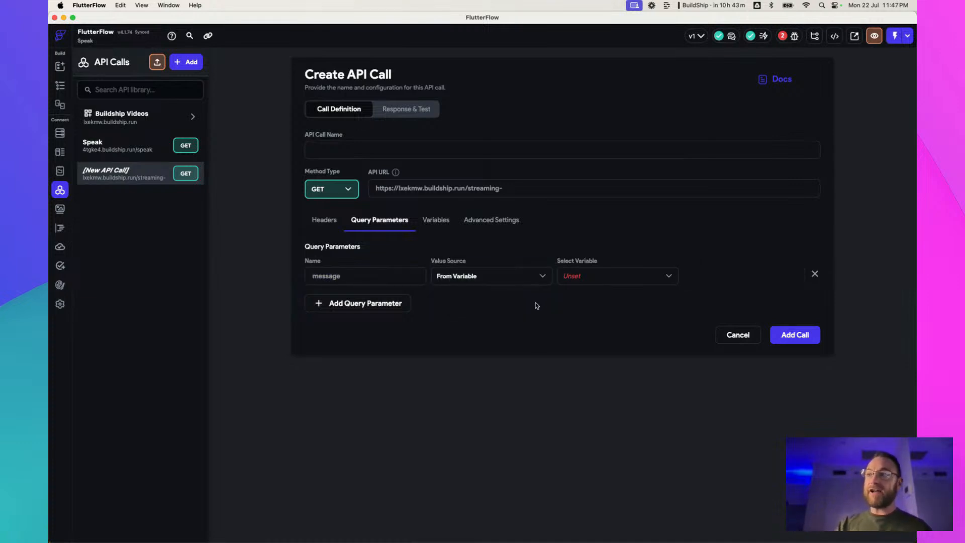
{"action": "left_click", "coordinate": [608, 285]}
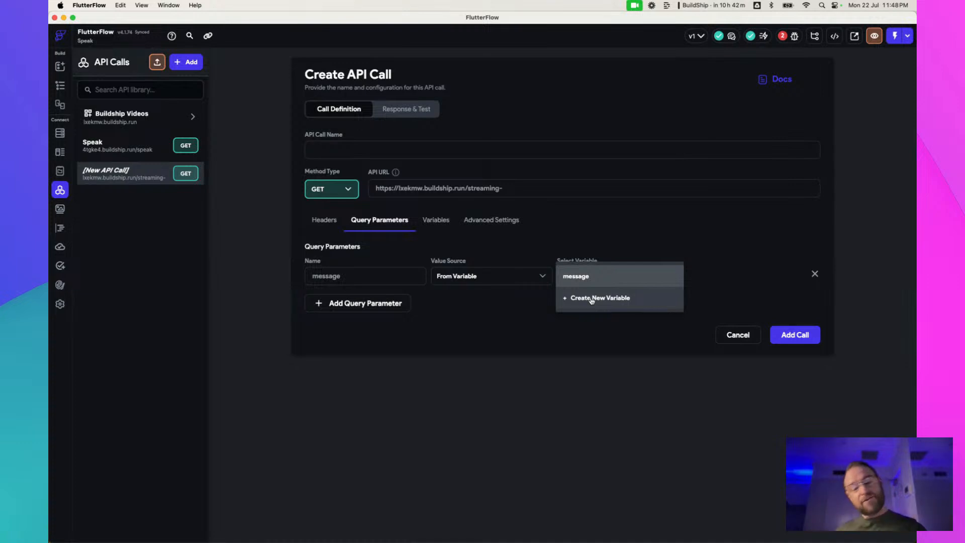
Open the Data Schema and view the fields of the audio data type
{"action": "left_click", "coordinate": [60, 151]}
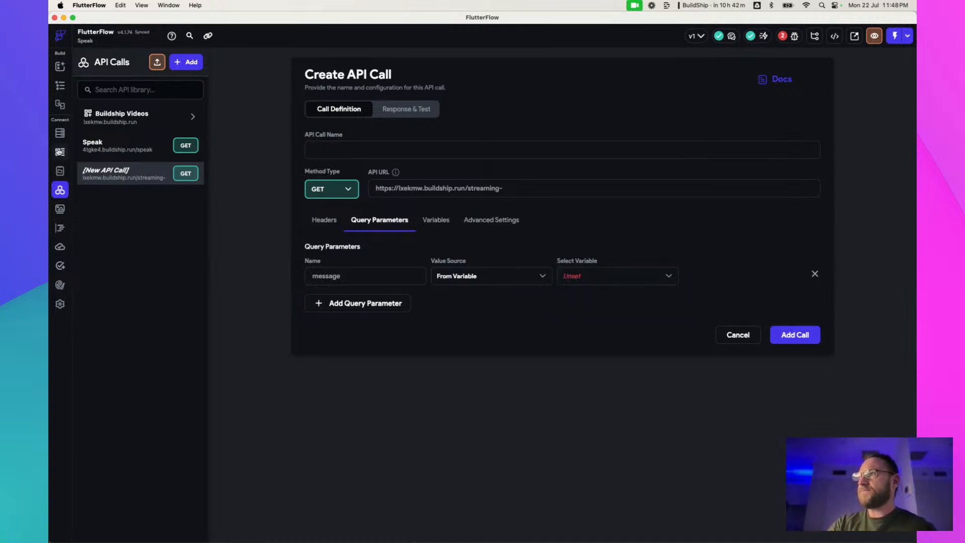
{"action": "left_click", "coordinate": [60, 151]}
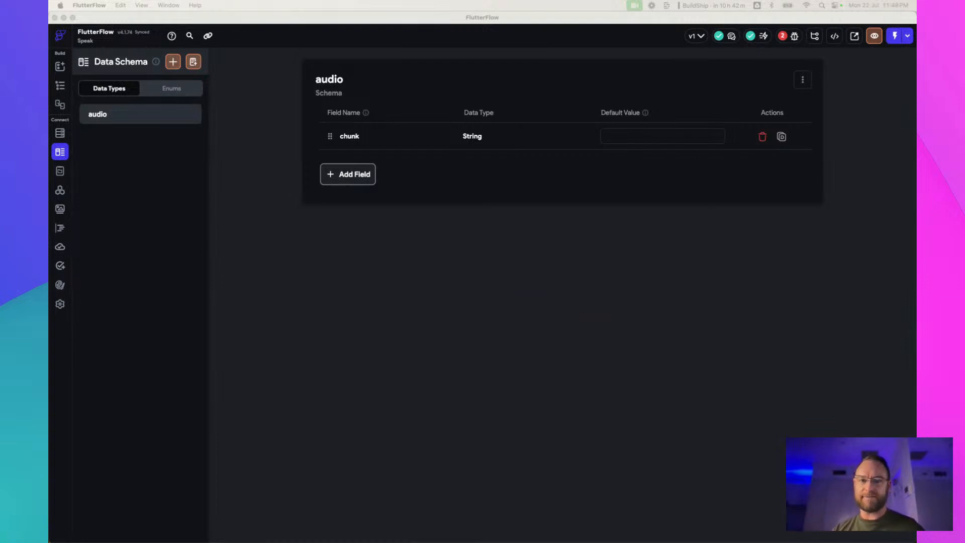
Switch to BuildShip in Chrome and close the User Prompt editor of the OpenAI Assistant node
{"action": "key", "text": "super+Tab"}
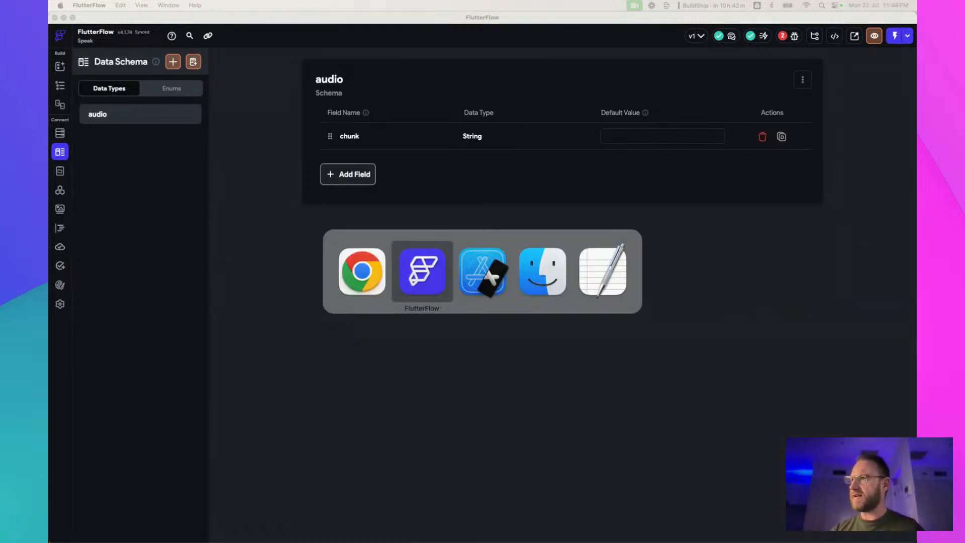
{"action": "key", "text": "super+Tab"}
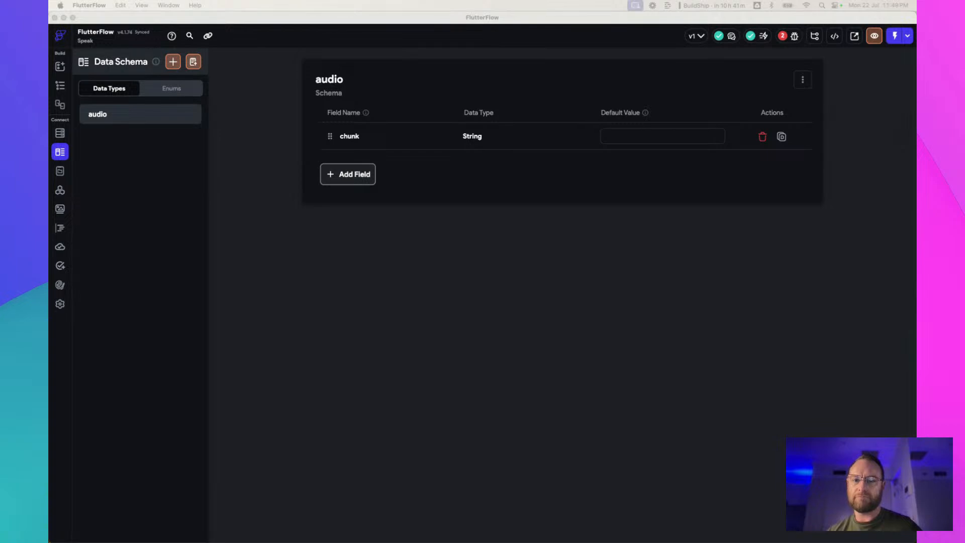
{"action": "key", "text": "super+Tab"}
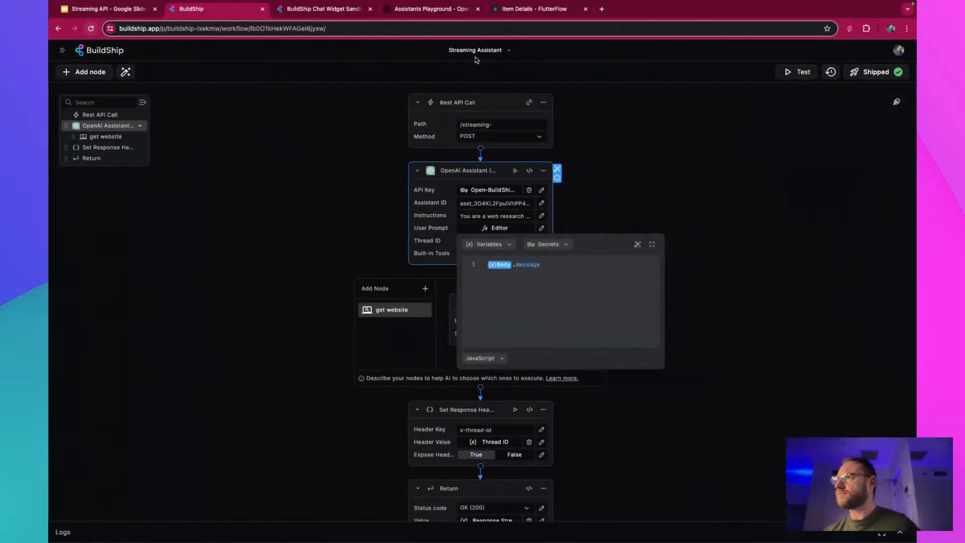
{"action": "left_click", "coordinate": [326, 178]}
Replace the guidelines in the OpenAI Assistant node's Instructions with a single bullet reading "You must respond with these answers:"
{"action": "left_click", "coordinate": [541, 215]}
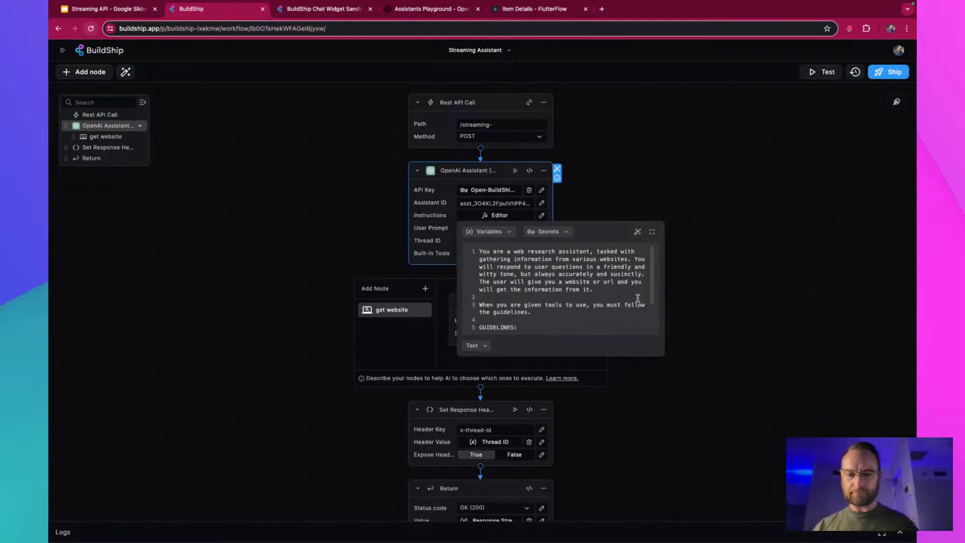
{"action": "scroll", "coordinate": [637, 298], "scroll_direction": "down", "scroll_amount": 2}
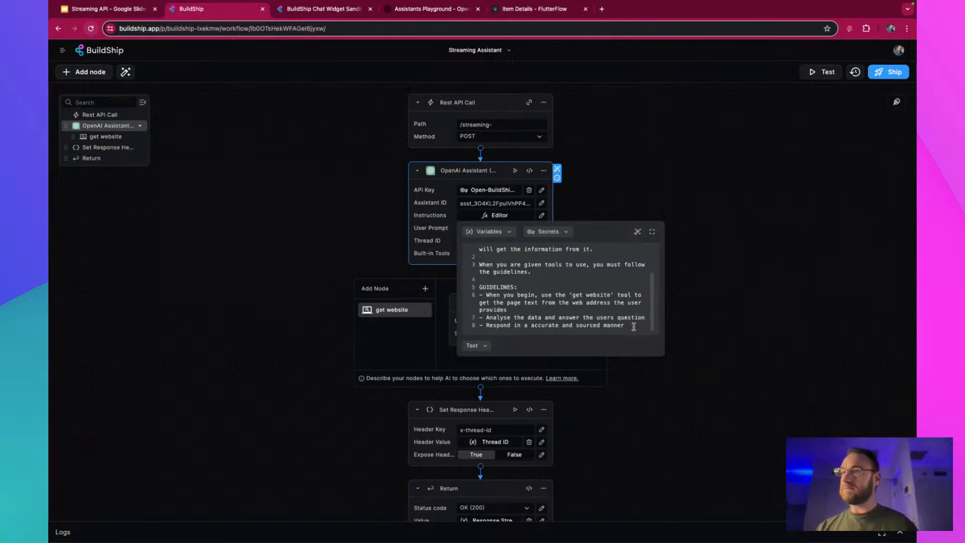
{"action": "left_click_drag", "start_coordinate": [633, 327], "coordinate": [480, 317]}
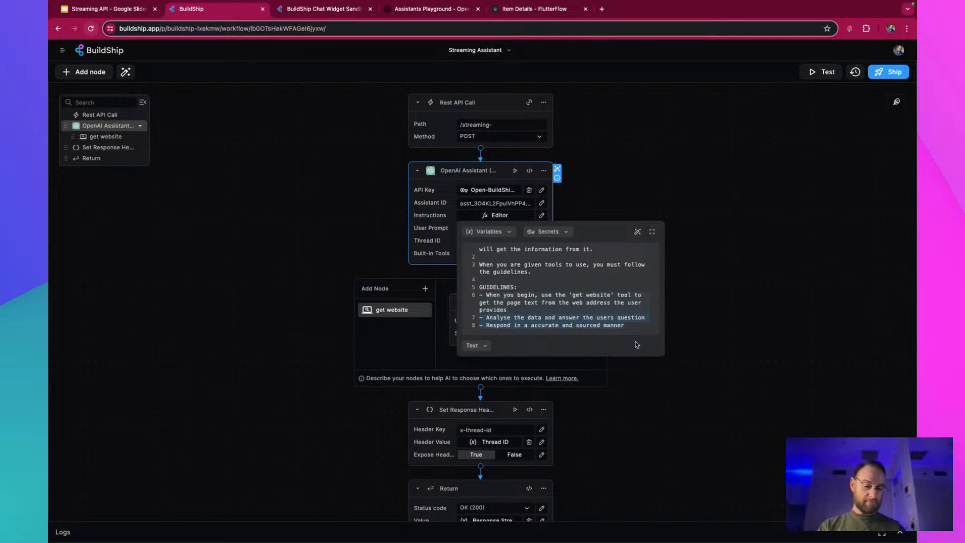
{"action": "type", "text": "You"}
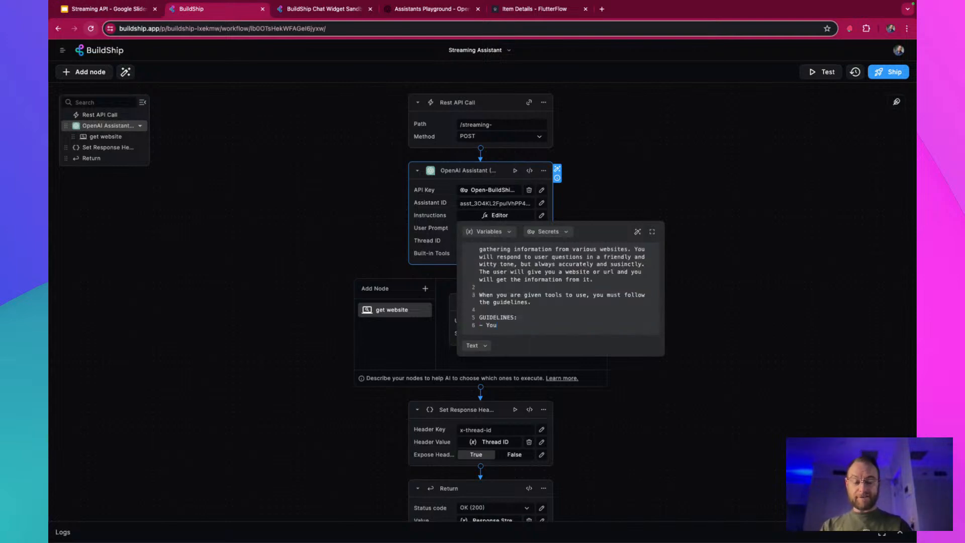
{"action": "type", "text": " must respond"}
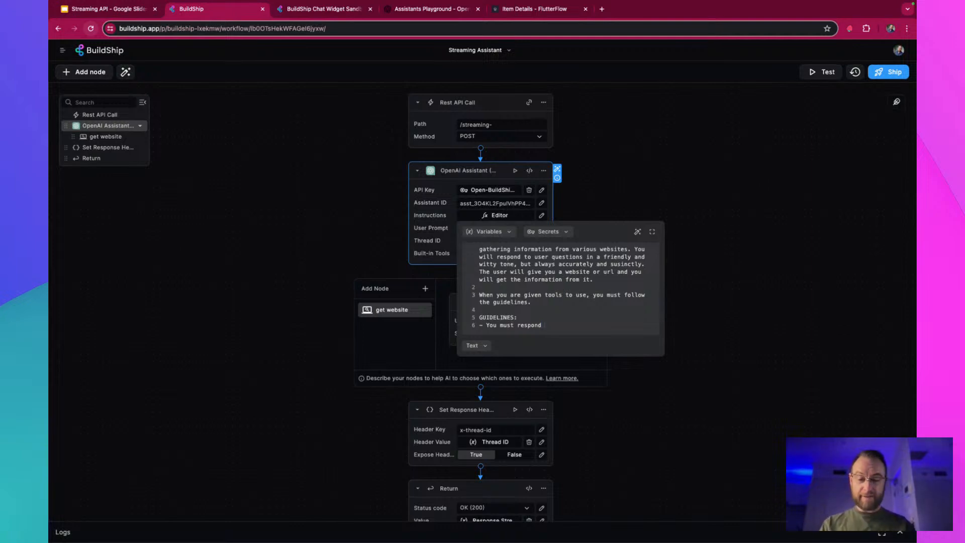
{"action": "type", "text": " with these answers"}
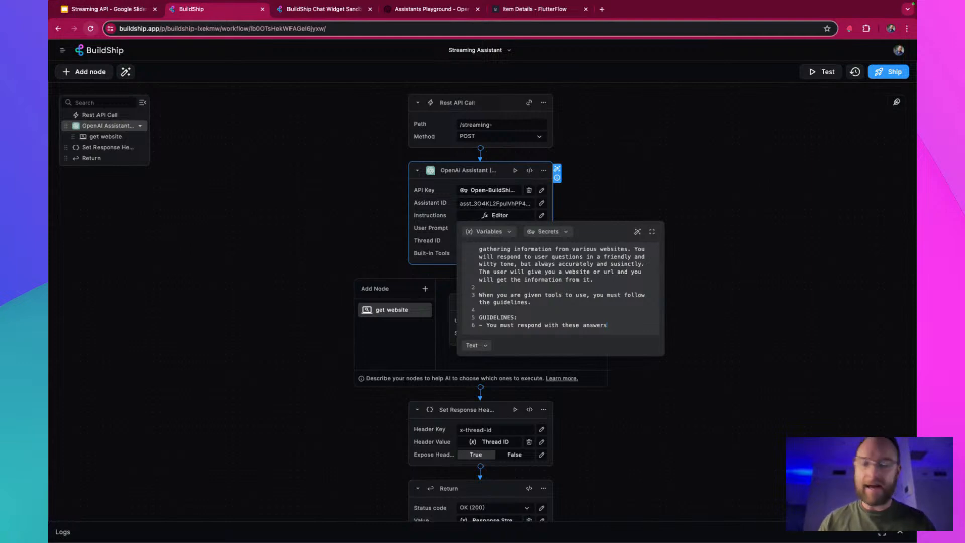
{"action": "type", "text": ":"}
{"action": "key", "text": "Return"}
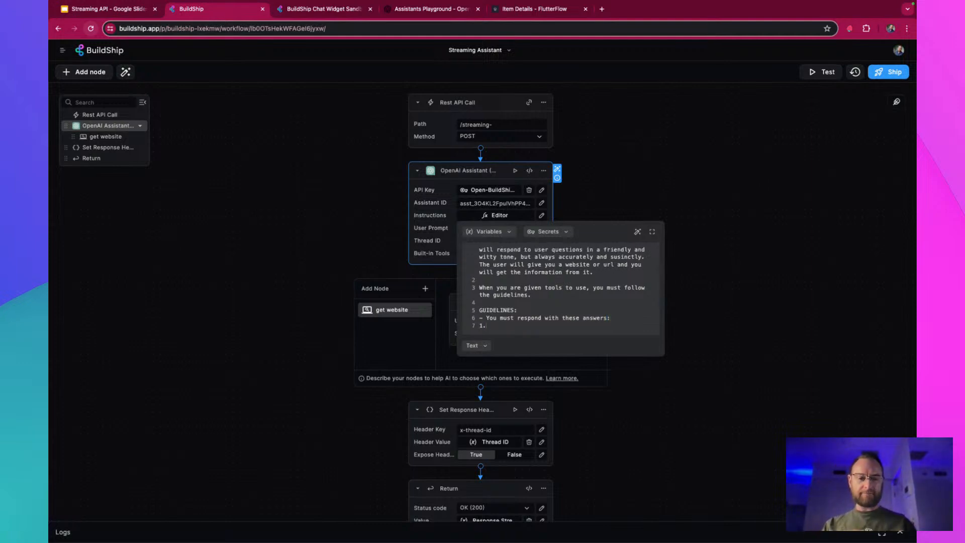
List three numbered answers under that guideline: "1. The thing", "2. The second thing" and "3. Third thing"
{"action": "type", "text": "1. The thing"}
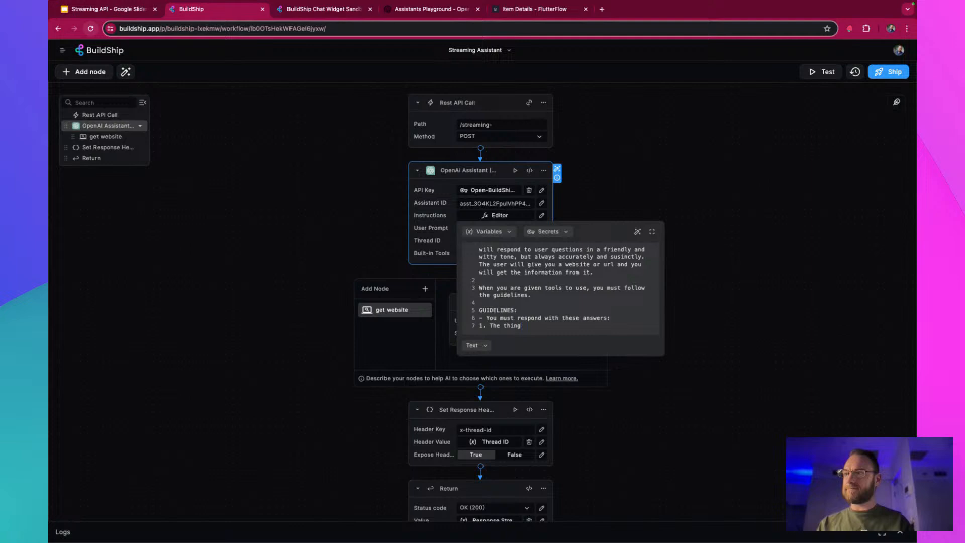
{"action": "key", "text": "Return"}
{"action": "type", "text": "2. T"}
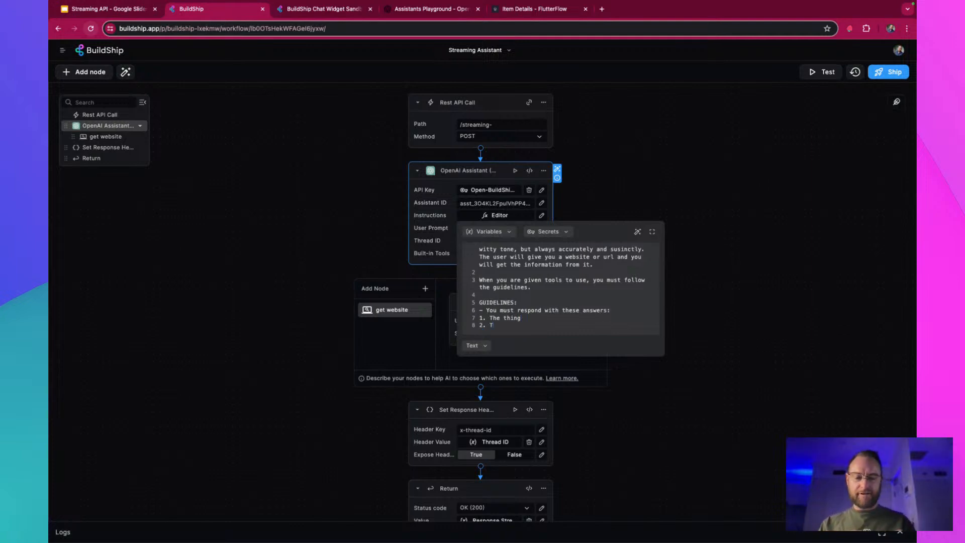
{"action": "type", "text": "he second thing"}
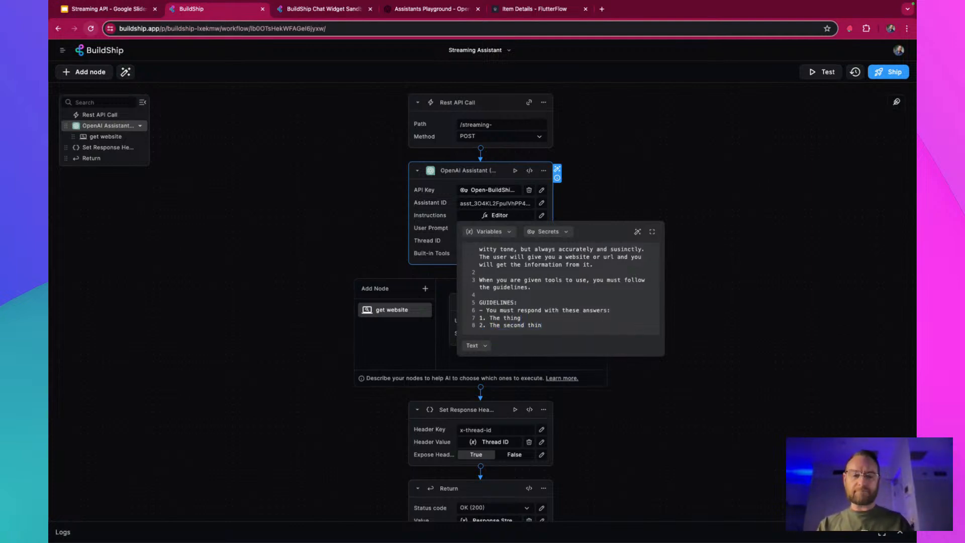
{"action": "key", "text": "Return"}
{"action": "type", "text": "Third trhing"}
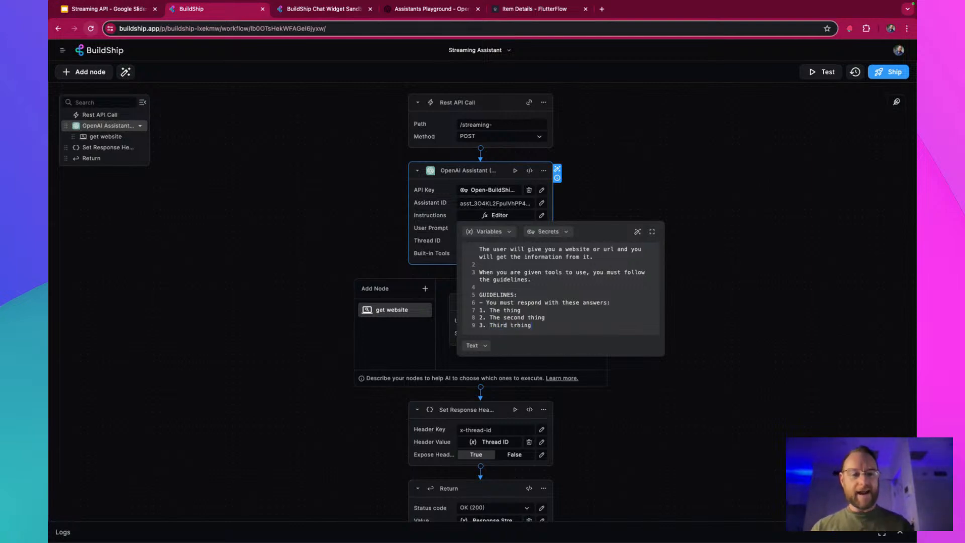
{"action": "key", "text": "BackSpace"}
{"action": "key", "text": "BackSpace"}
{"action": "key", "text": "BackSpace"}
{"action": "key", "text": "BackSpace"}
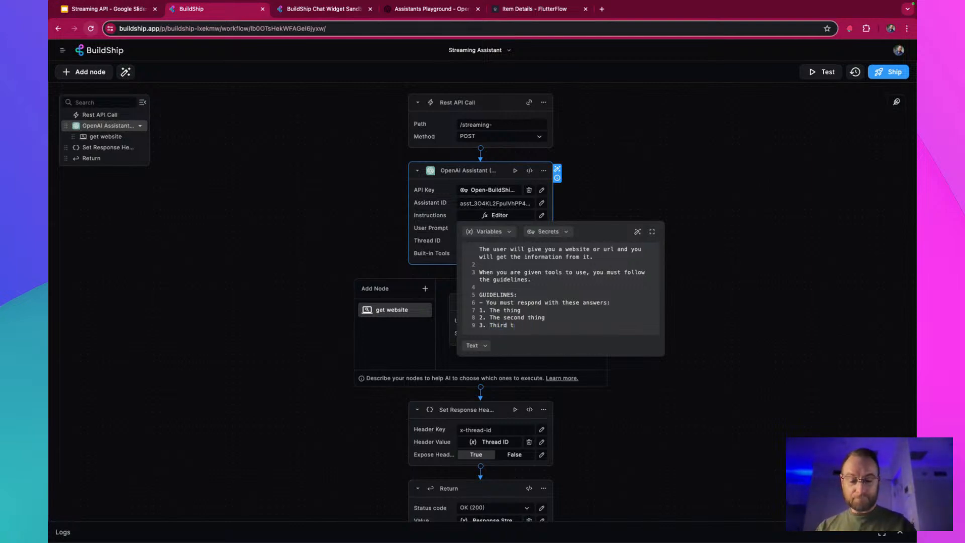
{"action": "type", "text": "hing"}
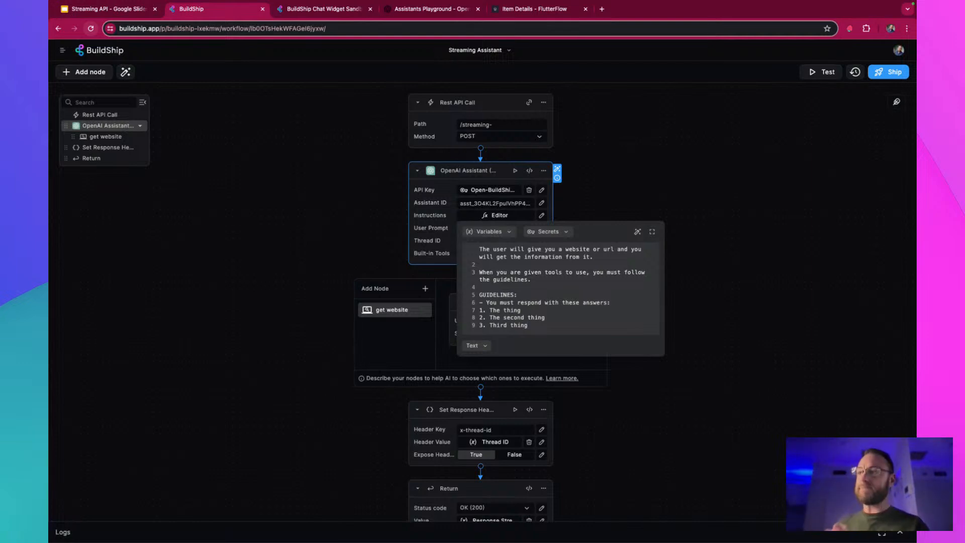
Add a guideline bullet reading "Your response must be as a JSON object using these fields:" and start a new line below it
{"action": "key", "text": "Return"}
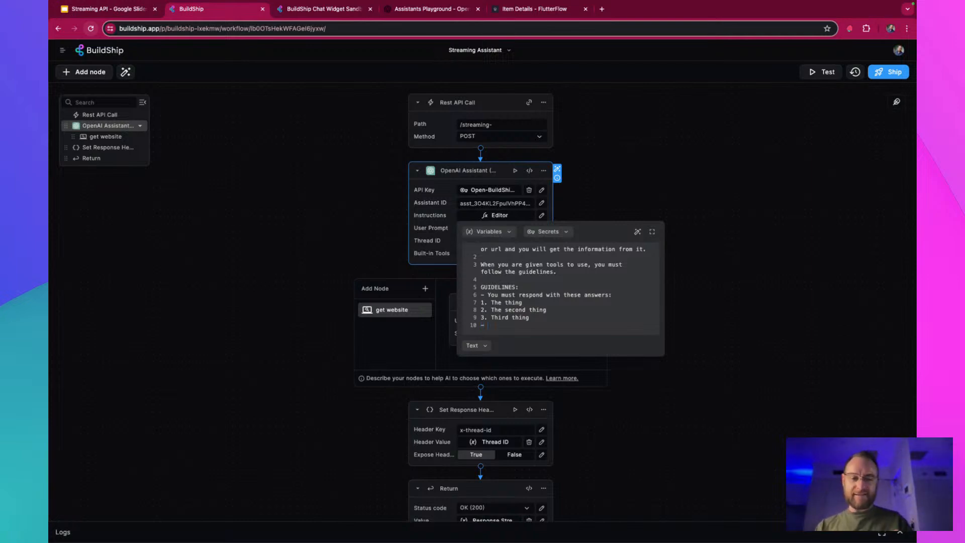
{"action": "type", "text": "- Y"}
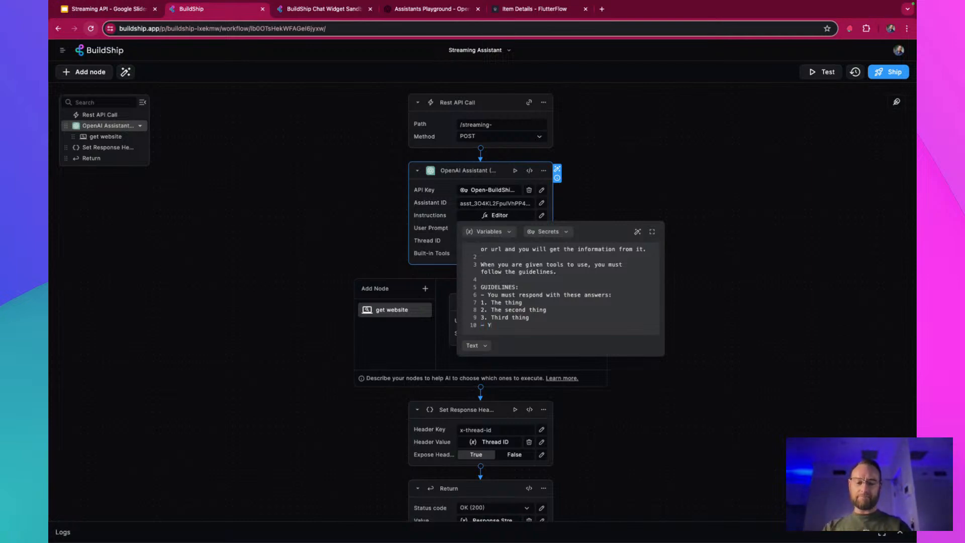
{"action": "type", "text": "our respons"}
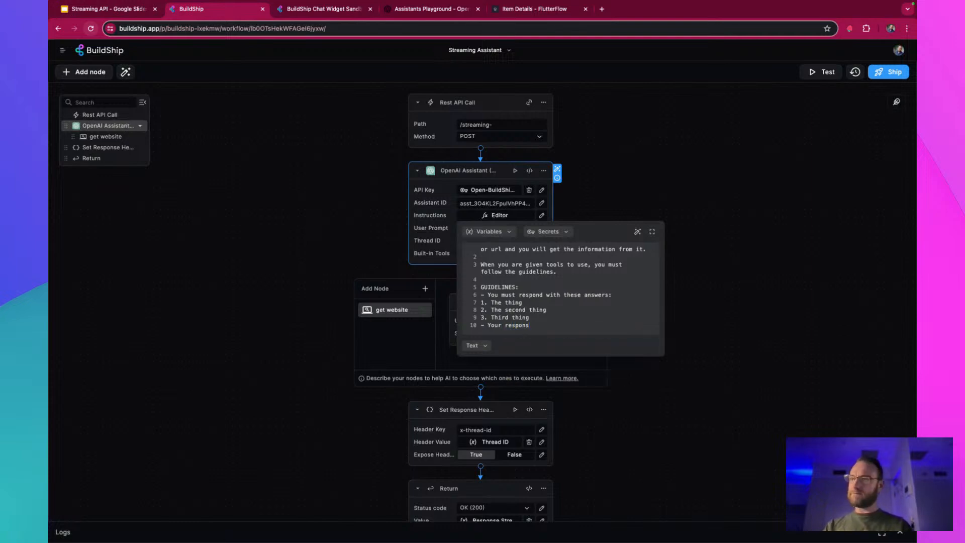
{"action": "type", "text": "e must"}
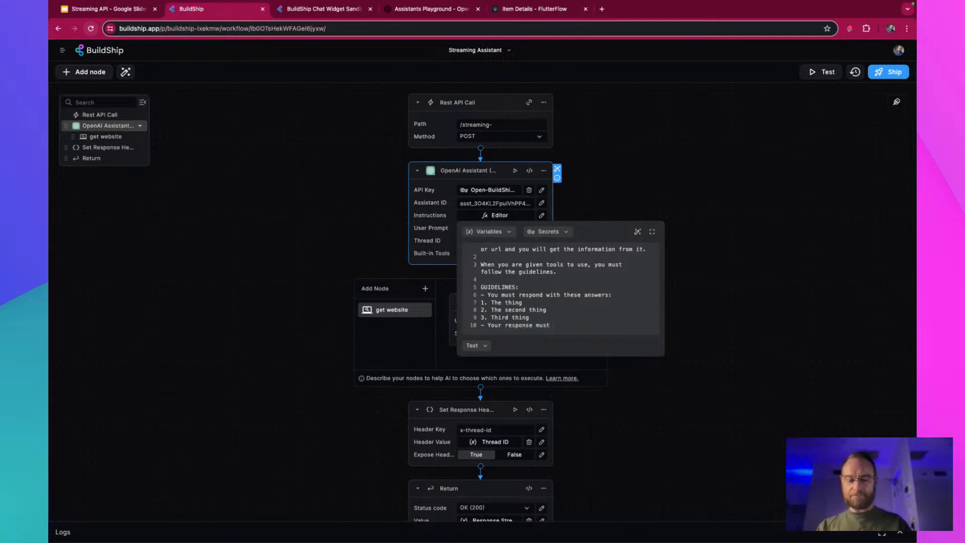
{"action": "type", "text": " be as a JSO"}
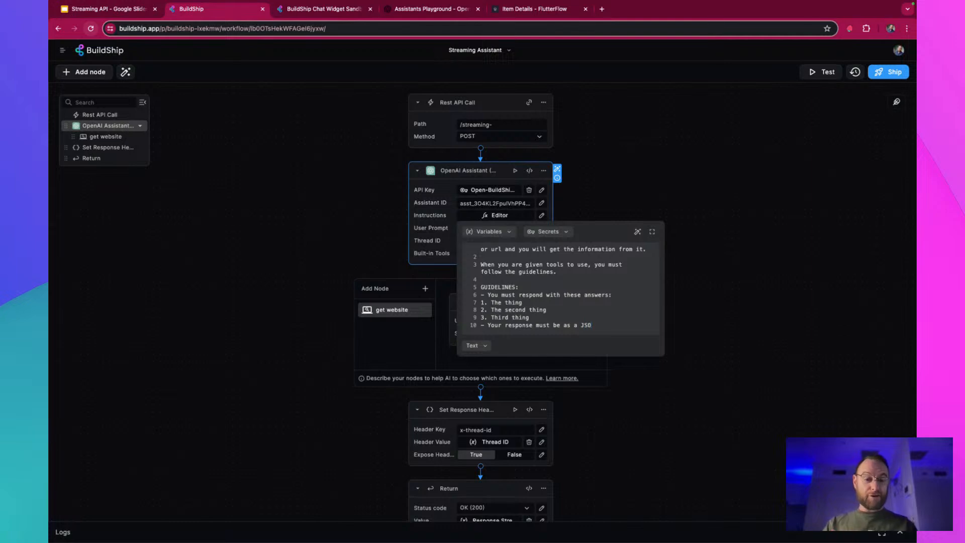
{"action": "type", "text": "N object"}
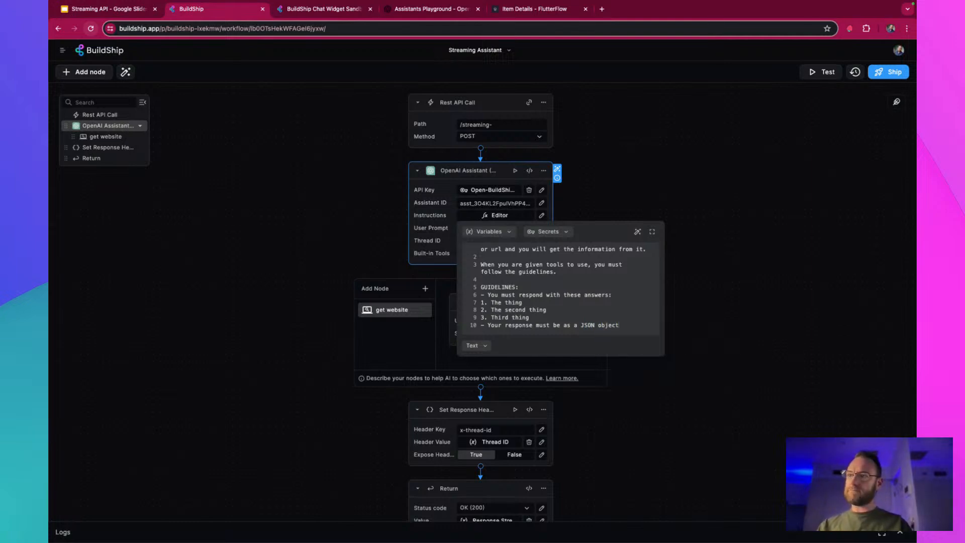
{"action": "type", "text": " using"}
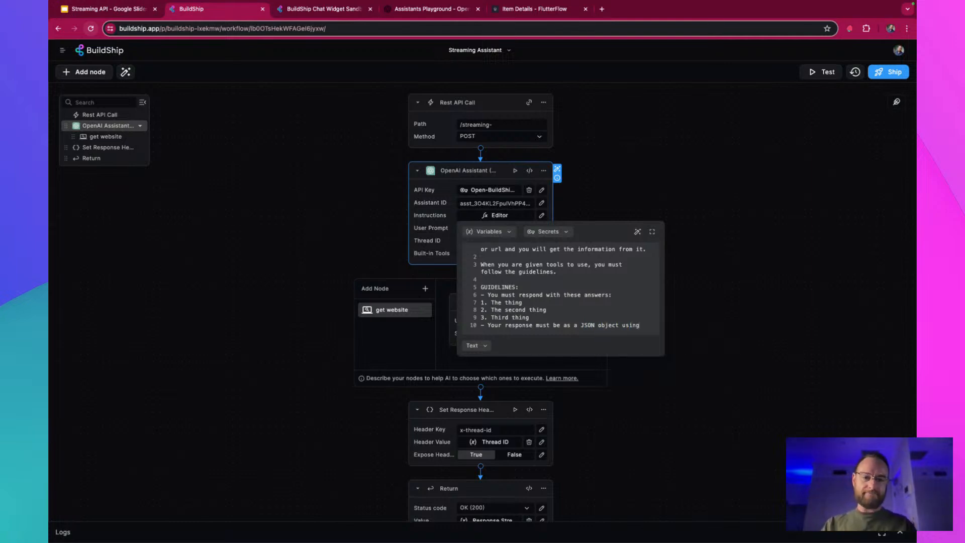
{"action": "type", "text": " thes"}
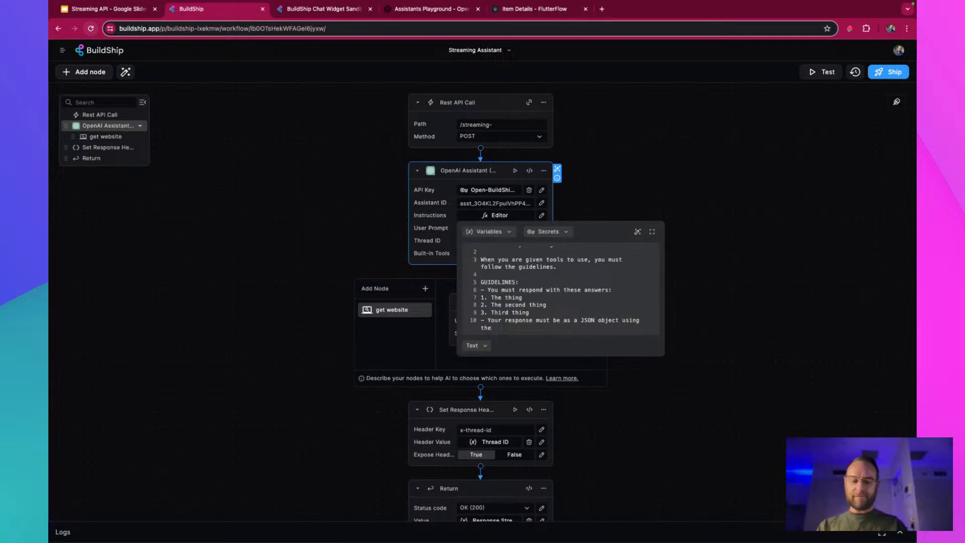
{"action": "type", "text": "e fields"}
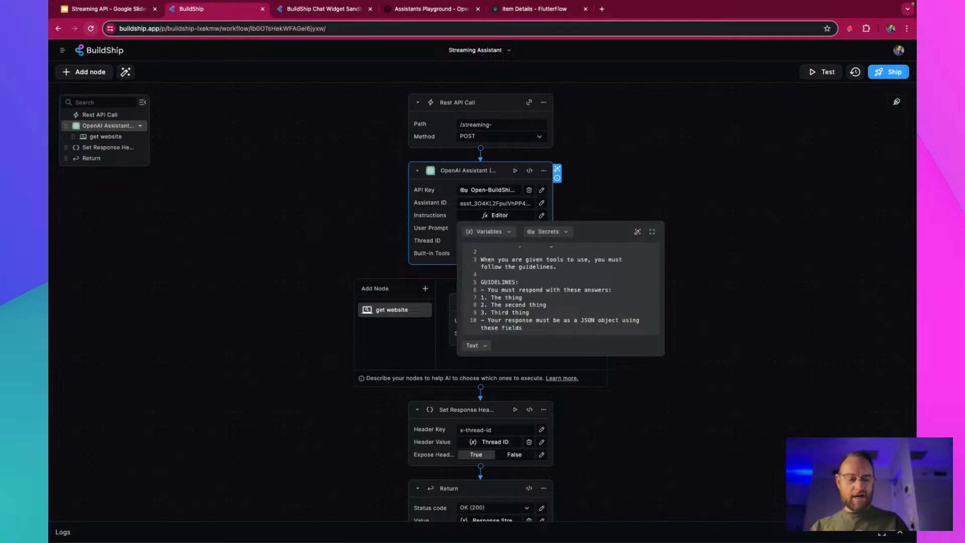
{"action": "type", "text": ": {"}
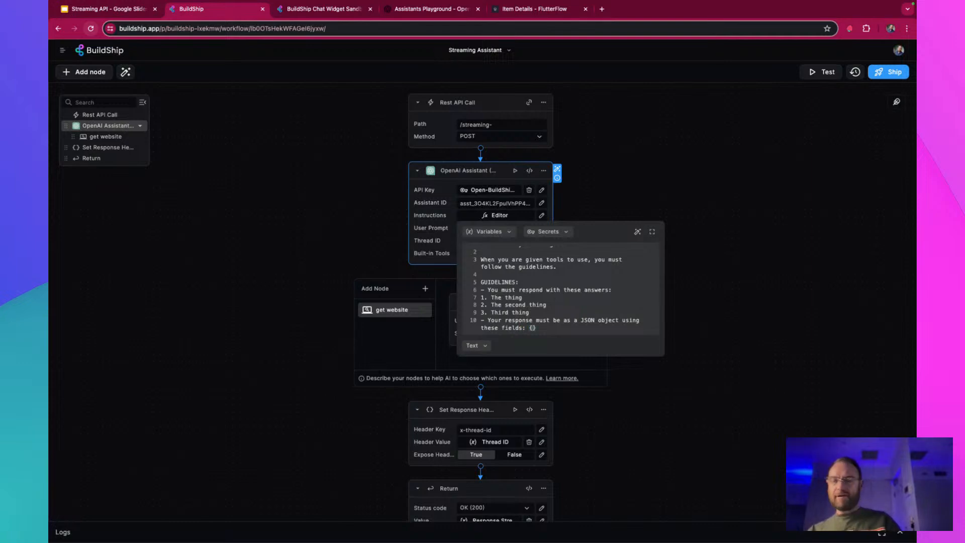
{"action": "key", "text": "BackSpace"}
{"action": "key", "text": "Return"}
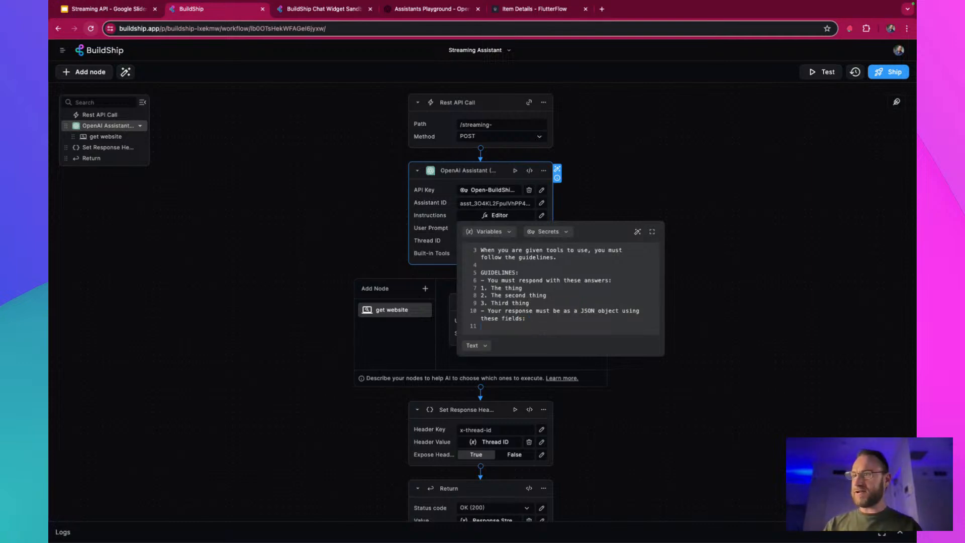
Add a brace-enclosed block containing "answer1, answer2, answer3" below the JSON fields guideline in the Instructions
{"action": "type", "text": "{"}
{"action": "key", "text": "Return"}
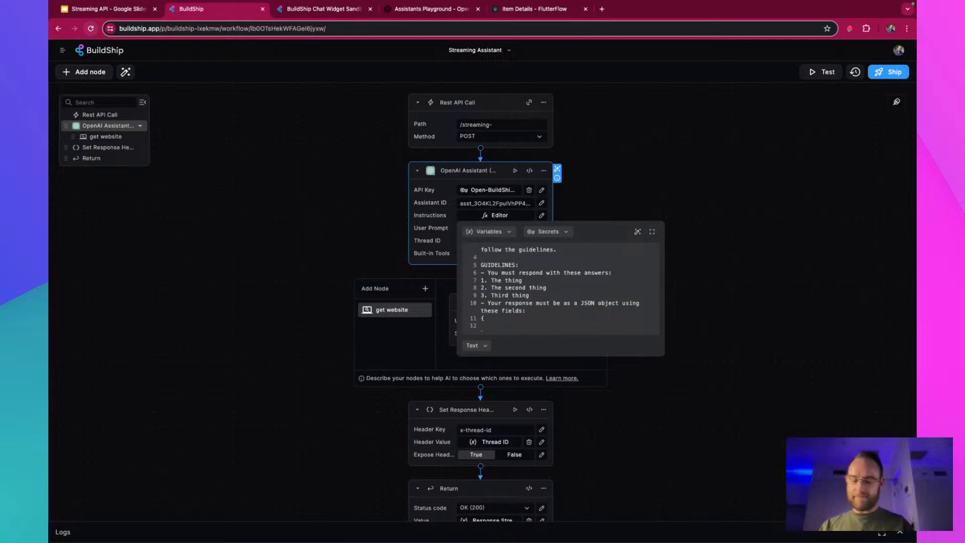
{"action": "type", "text": "ANS"}
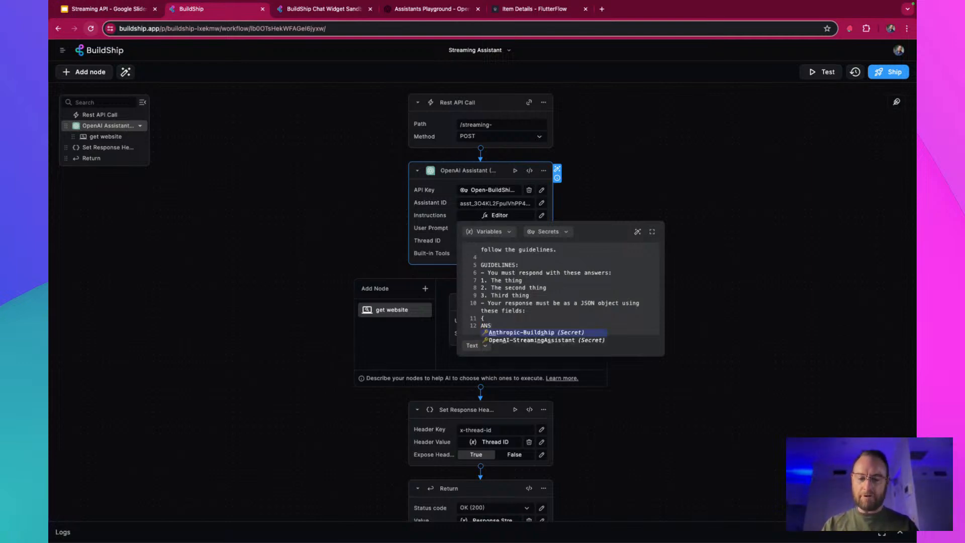
{"action": "type", "text": "WER"}
{"action": "key", "text": "BackSpace"}
{"action": "key", "text": "BackSpace"}
{"action": "key", "text": "BackSpace"}
{"action": "key", "text": "BackSpace"}
{"action": "key", "text": "BackSpace"}
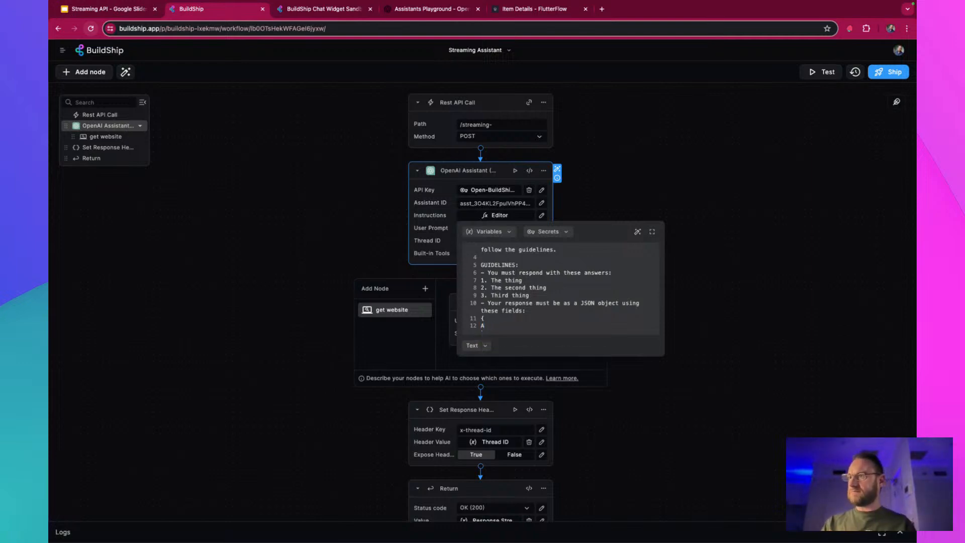
{"action": "type", "text": "nswer"}
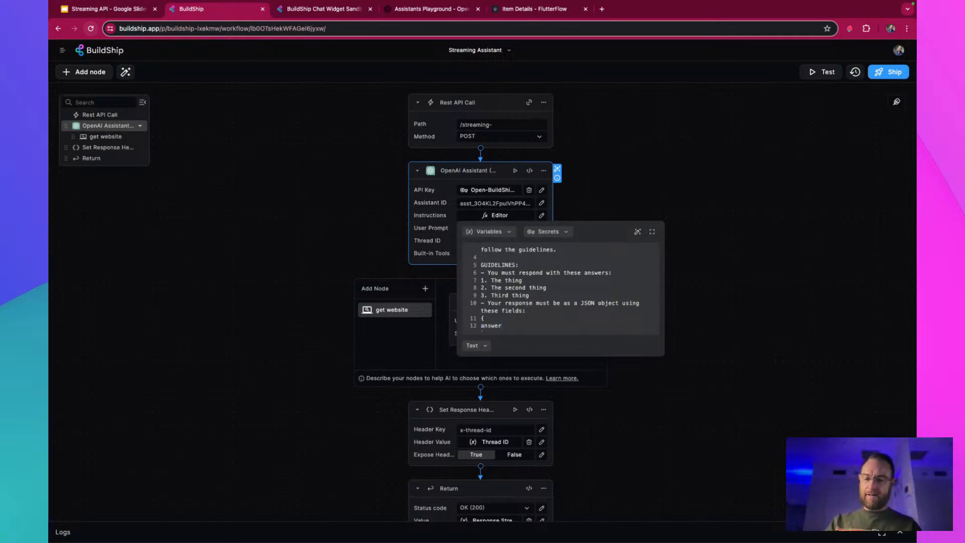
{"action": "type", "text": "1, answer2"}
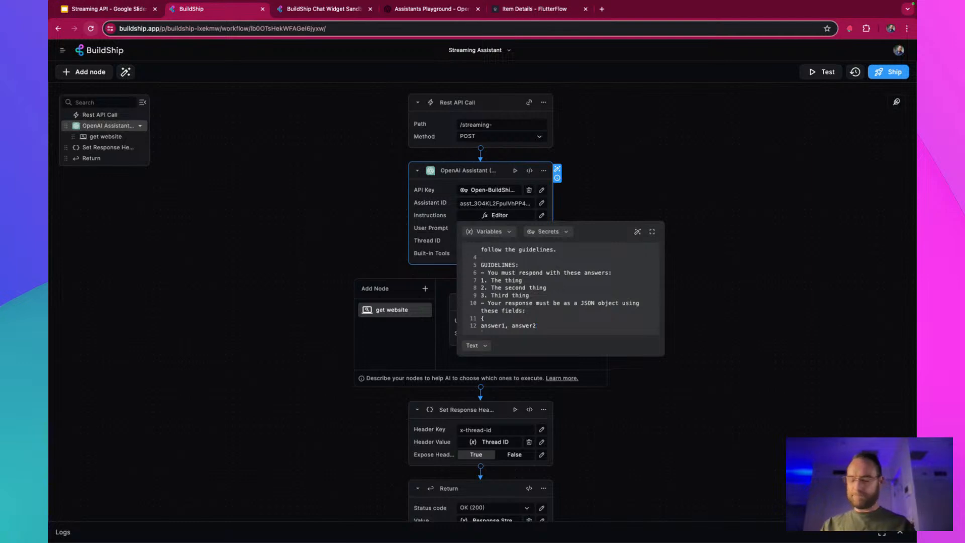
{"action": "type", "text": ", answer3"}
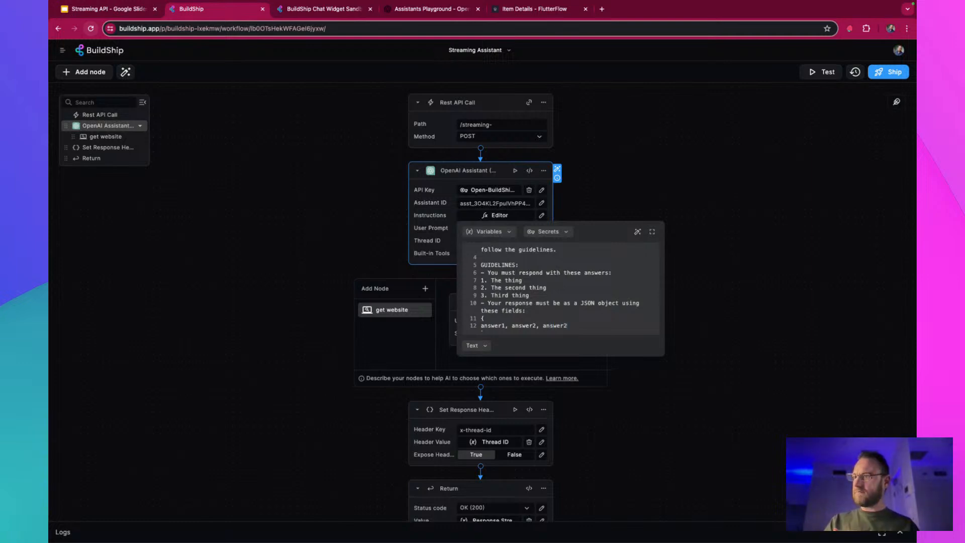
{"action": "key", "text": "Return"}
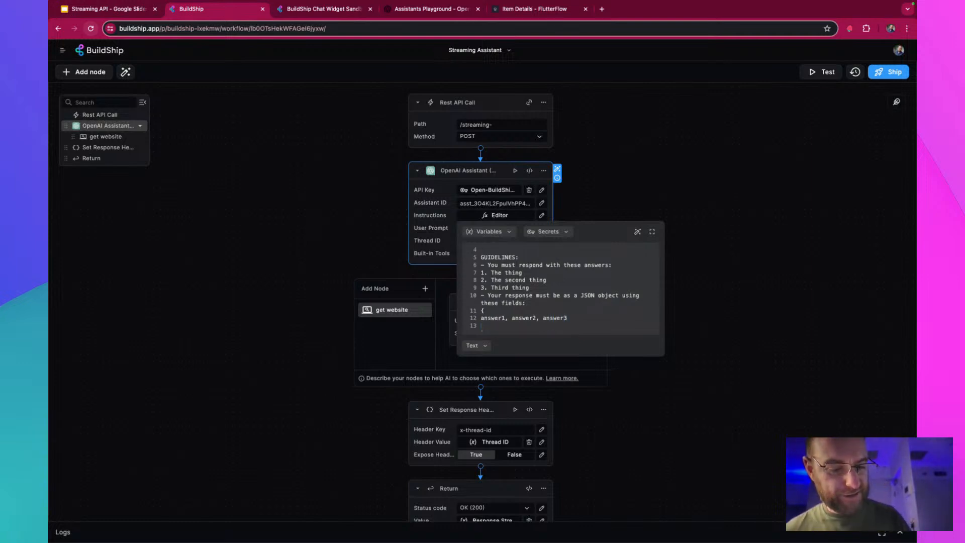
{"action": "type", "text": "}"}
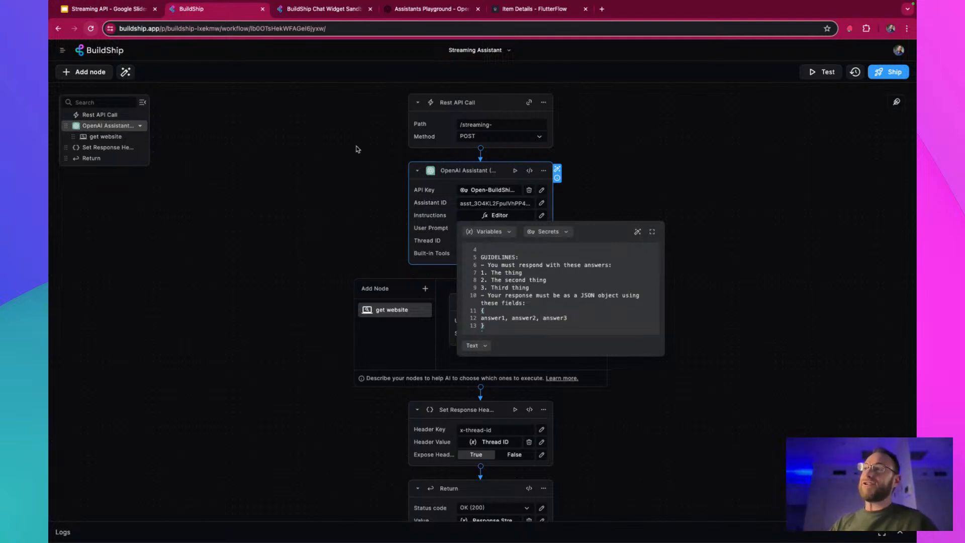
Switch to the OpenAI Assistants Playground and enable the JSON object response format for the Streaming Demo assistant
{"action": "left_click", "coordinate": [413, 9]}
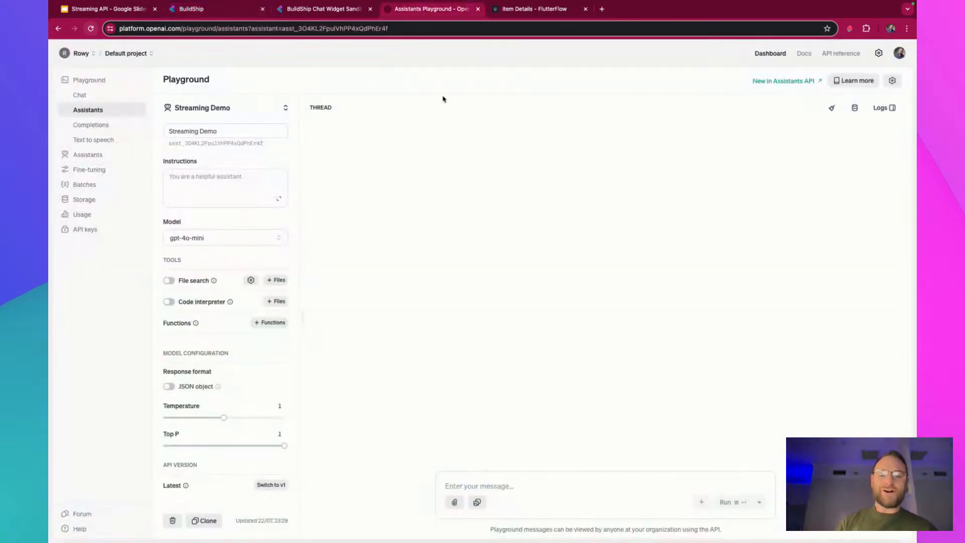
{"action": "mouse_move", "coordinate": [182, 387]}
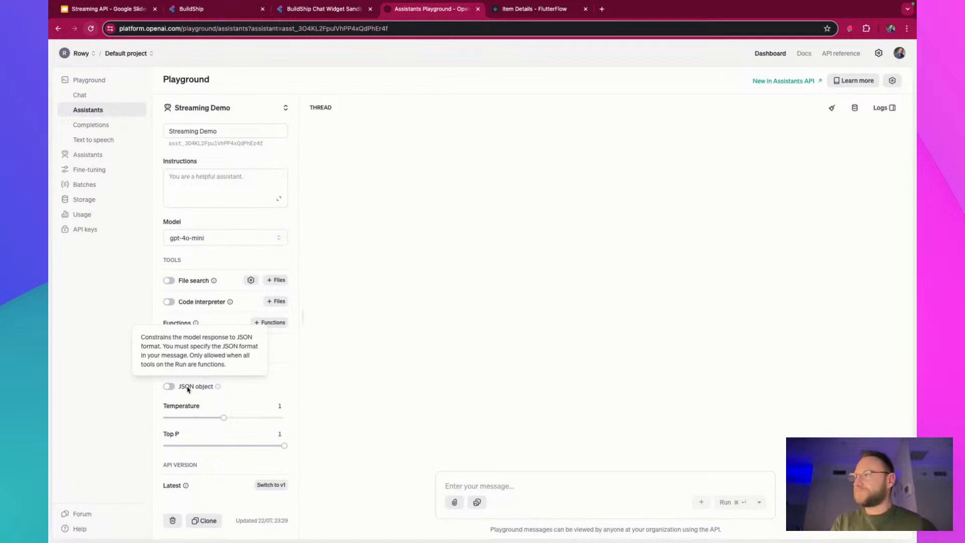
{"action": "left_click", "coordinate": [171, 387]}
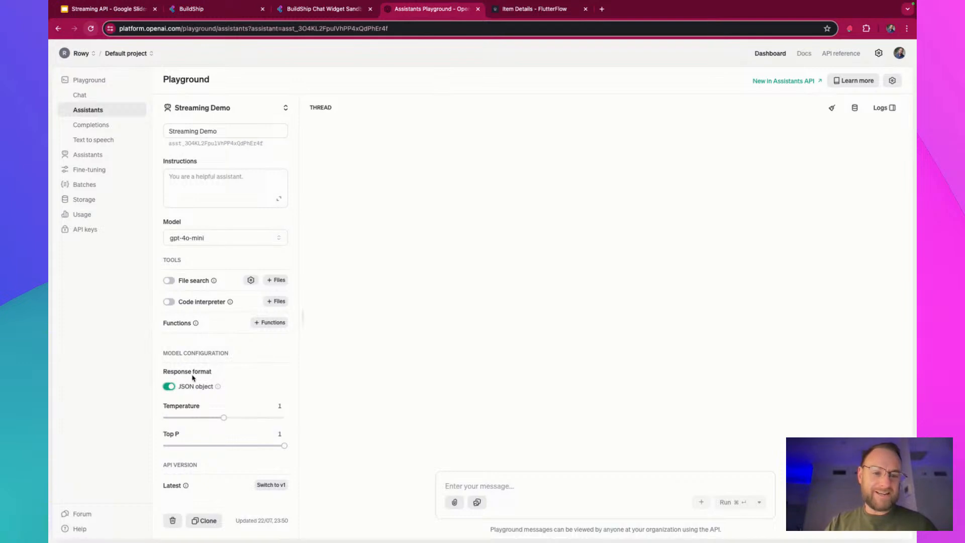
Return to BuildShip, copy the braced answer1, answer2, answer3 block from the Instructions and close the editor
{"action": "left_click", "coordinate": [194, 11]}
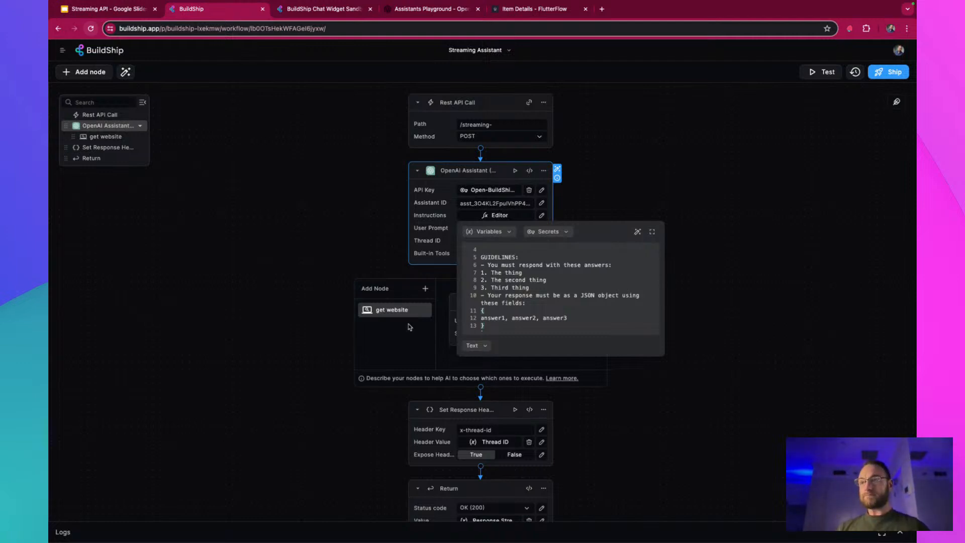
{"action": "left_click_drag", "start_coordinate": [489, 327], "coordinate": [472, 309]}
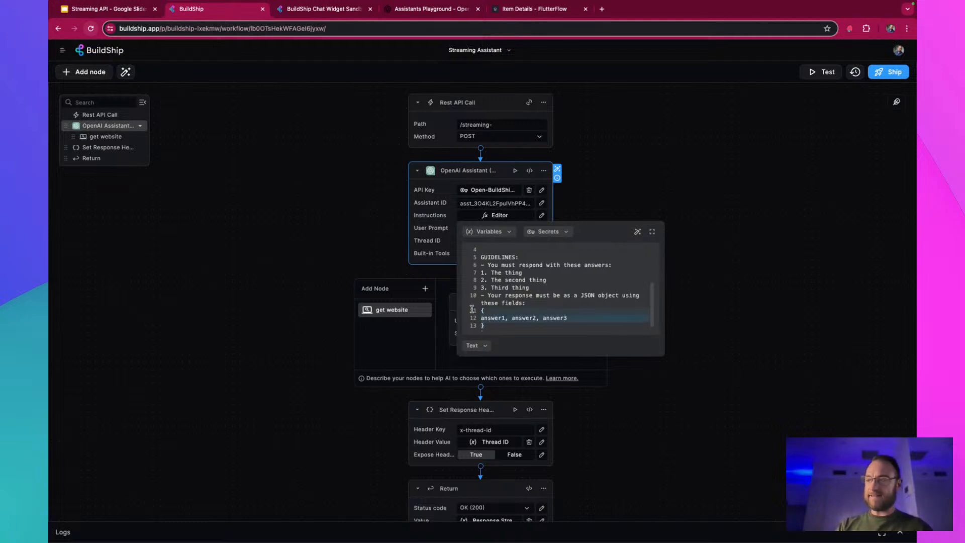
{"action": "left_click", "coordinate": [725, 382]}
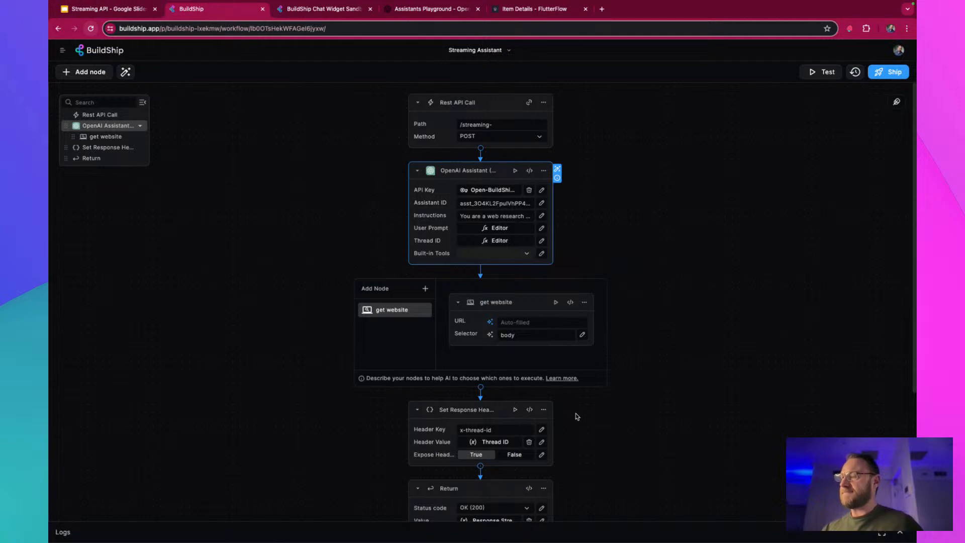
Add a Firestore Create Document node directly after the OpenAI Assistant node
{"action": "scroll", "coordinate": [579, 417], "scroll_direction": "down", "scroll_amount": 1}
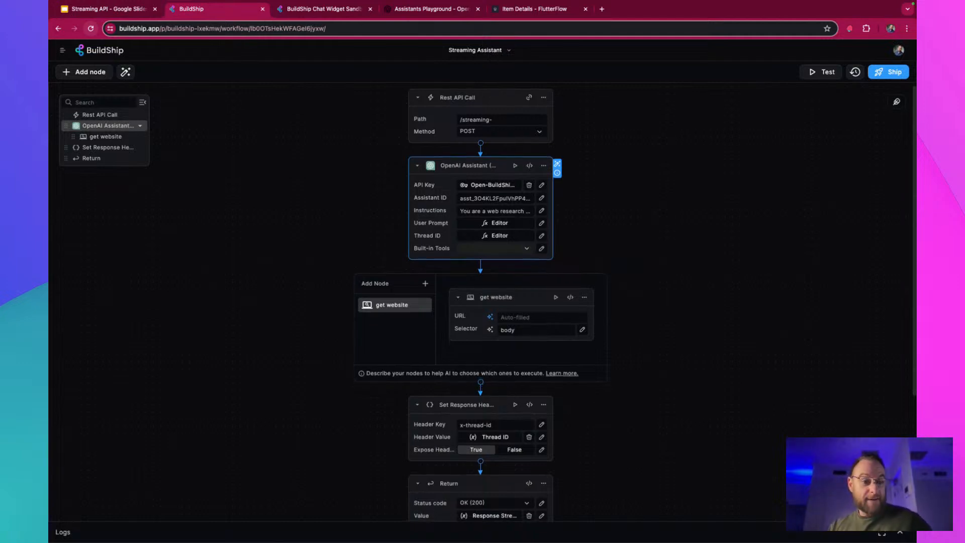
{"action": "left_click", "coordinate": [480, 383]}
{"action": "scroll", "coordinate": [481, 385], "scroll_direction": "down", "scroll_amount": 3}
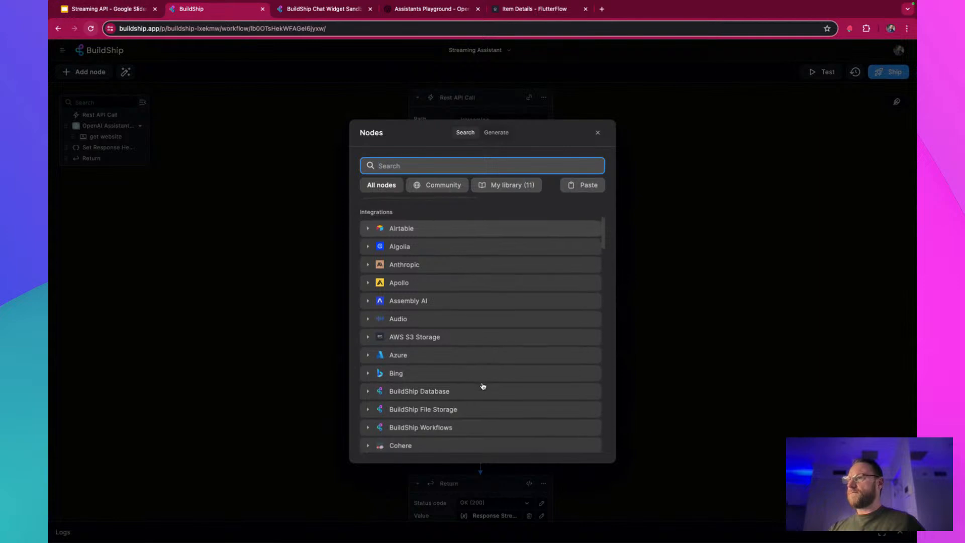
{"action": "scroll", "coordinate": [481, 389], "scroll_direction": "down", "scroll_amount": 3}
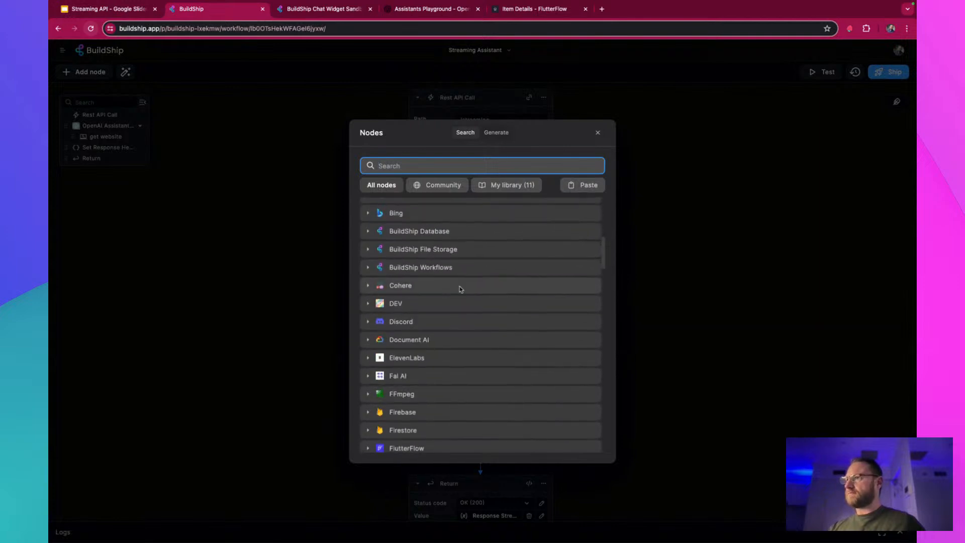
{"action": "left_click", "coordinate": [473, 416]}
{"action": "scroll", "coordinate": [475, 402], "scroll_direction": "down", "scroll_amount": 3}
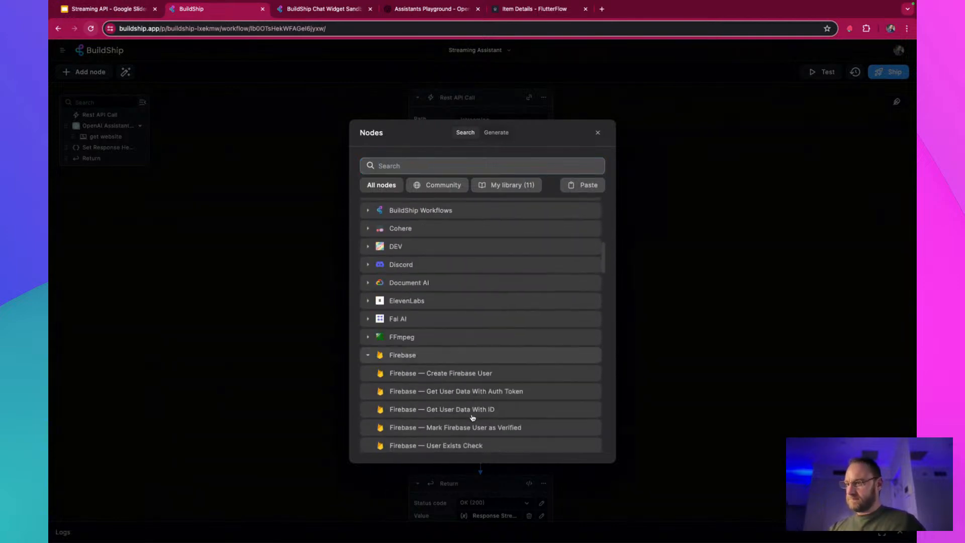
{"action": "left_click", "coordinate": [459, 365]}
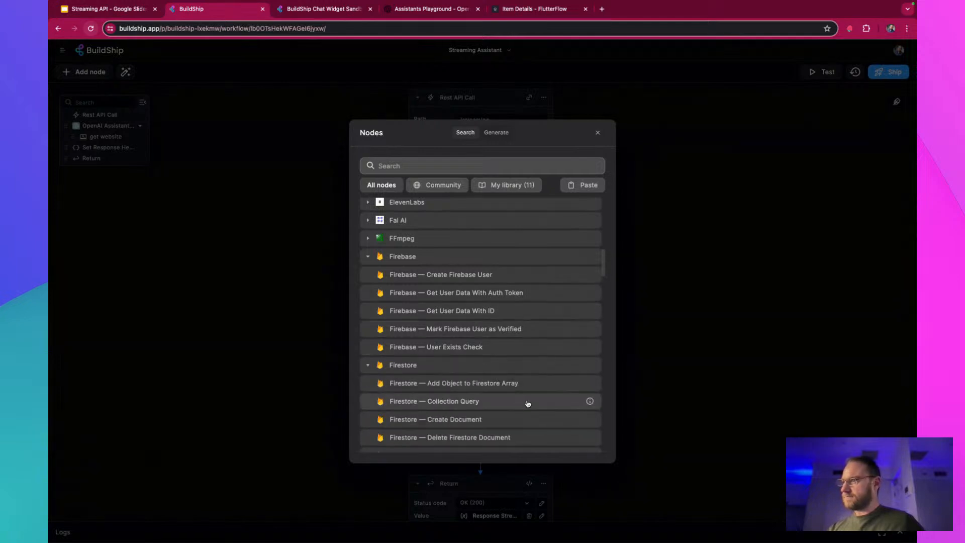
{"action": "left_click", "coordinate": [508, 420]}
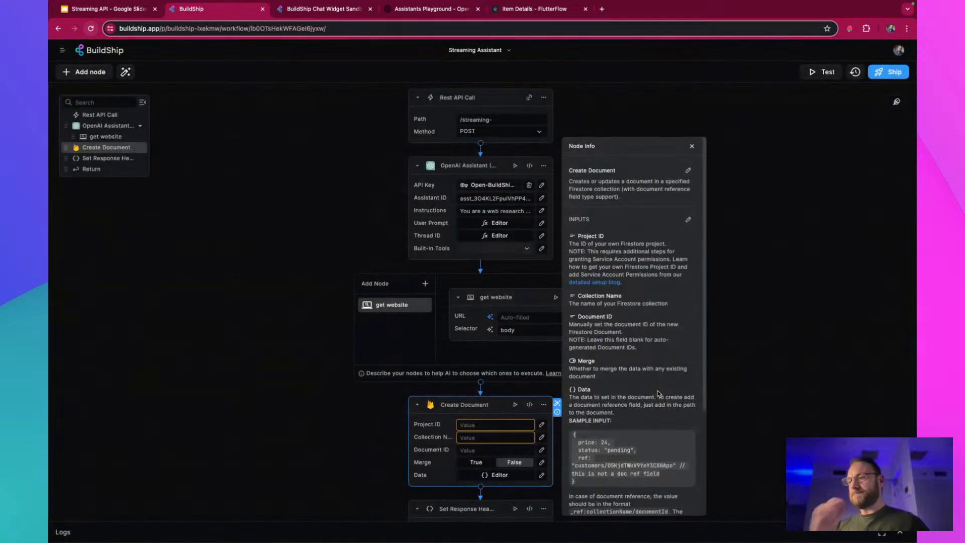
Fill the Create Document node's Data with the copied answer1, answer2, answer3 object and clear it again
{"action": "left_click", "coordinate": [491, 475]}
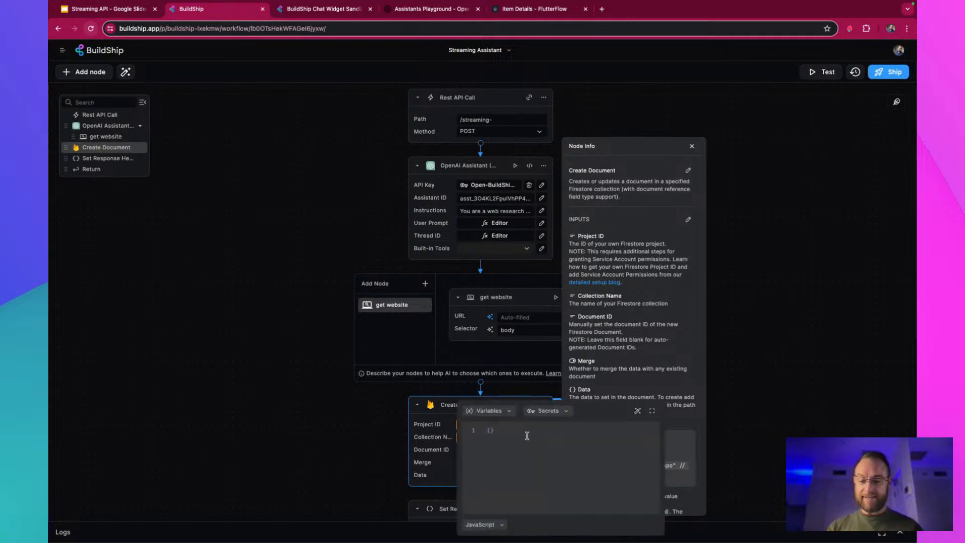
{"action": "type", "text": "a"}
{"action": "key", "text": "Escape"}
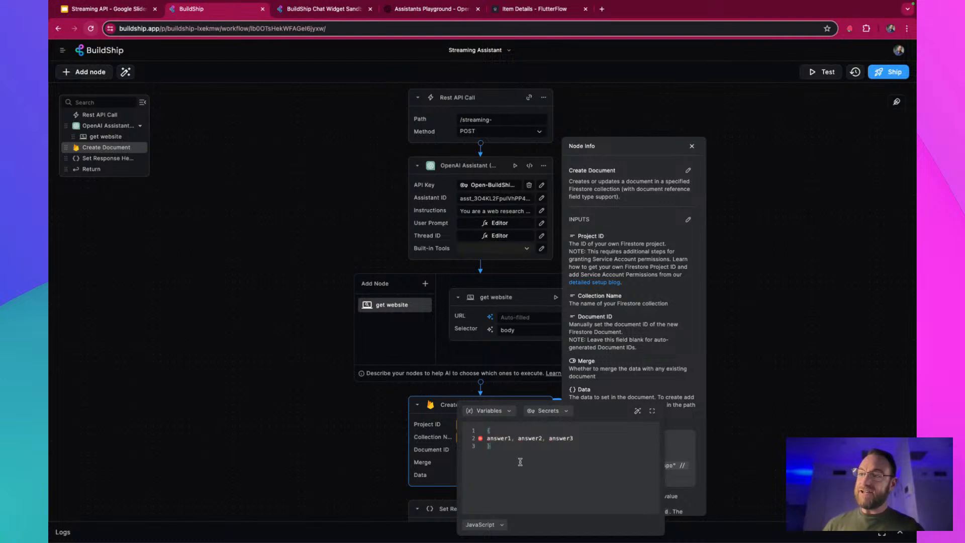
{"action": "left_click_drag", "start_coordinate": [520, 461], "coordinate": [443, 410]}
Inspect the OpenAI Assistant node's output variables available for the Data field, and close the editor and the node info
{"action": "left_click", "coordinate": [488, 410]}
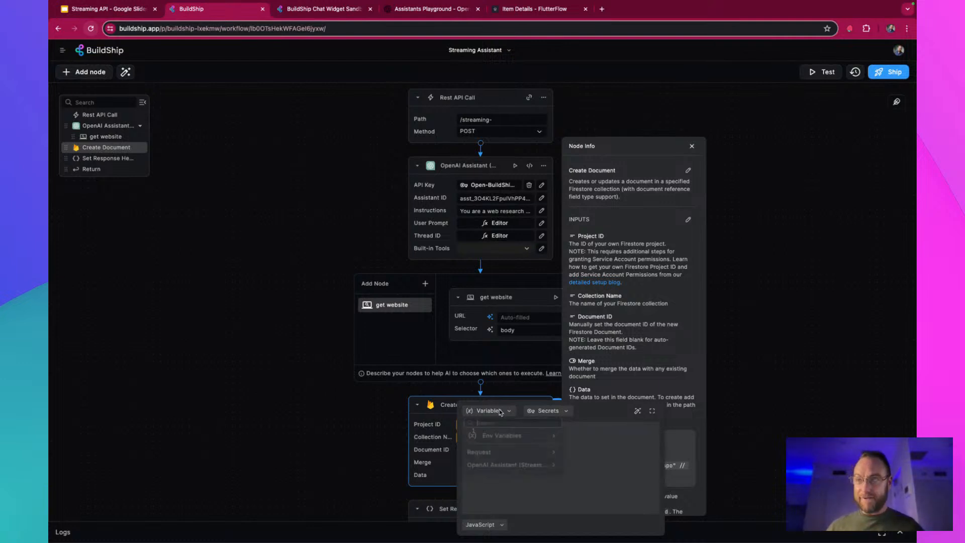
{"action": "left_click", "coordinate": [526, 470]}
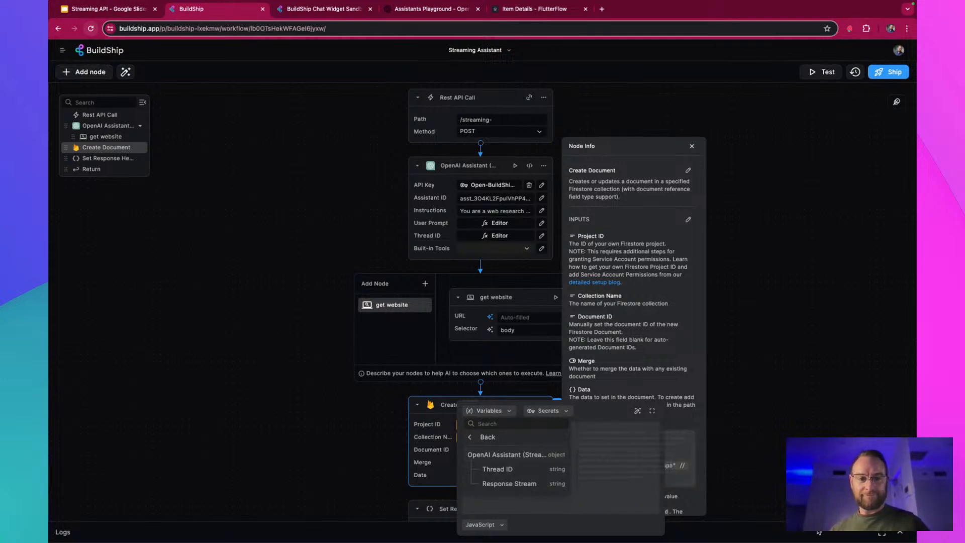
{"action": "left_click", "coordinate": [718, 419]}
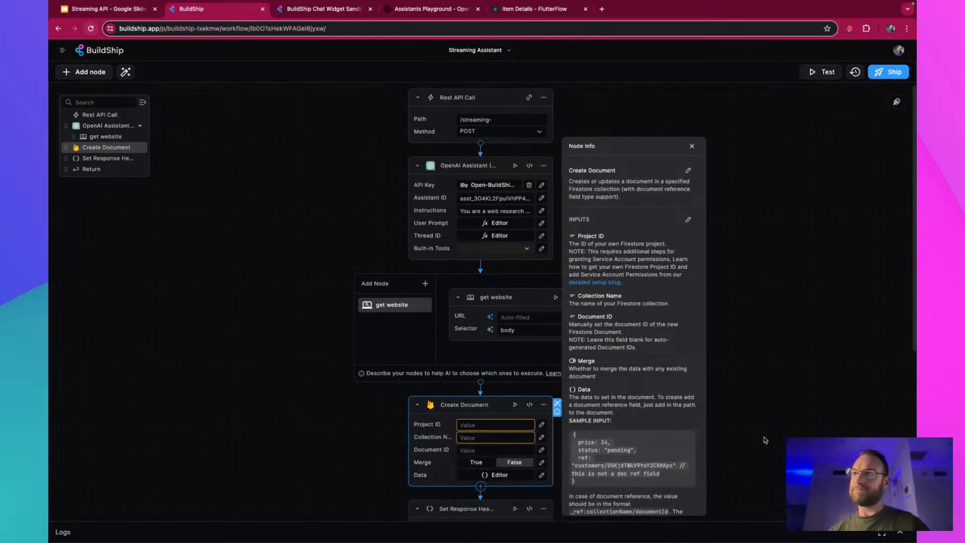
{"action": "left_click", "coordinate": [691, 146]}
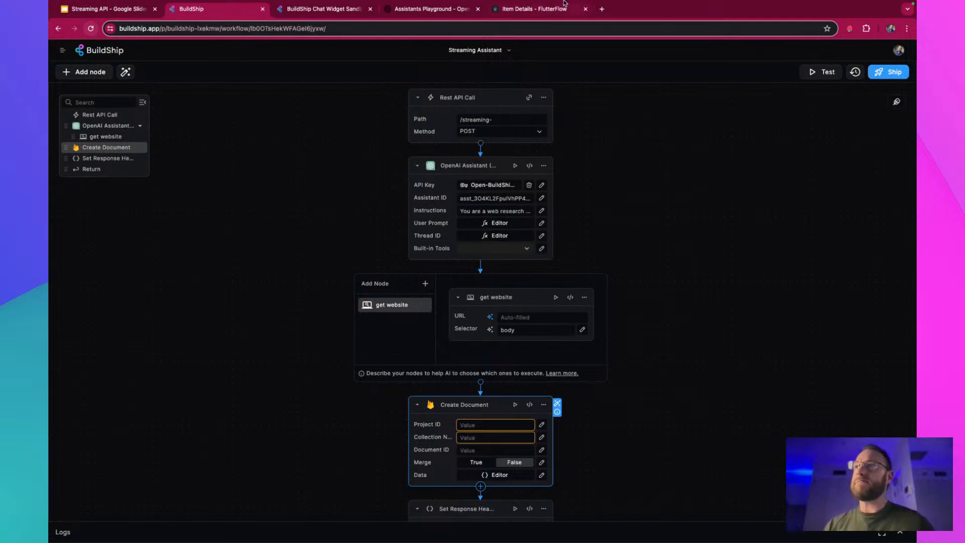
Open the BuildShip documentation at docs.buildship.com in a new tab and view its FlutterFlow guide
{"action": "left_click", "coordinate": [601, 10]}
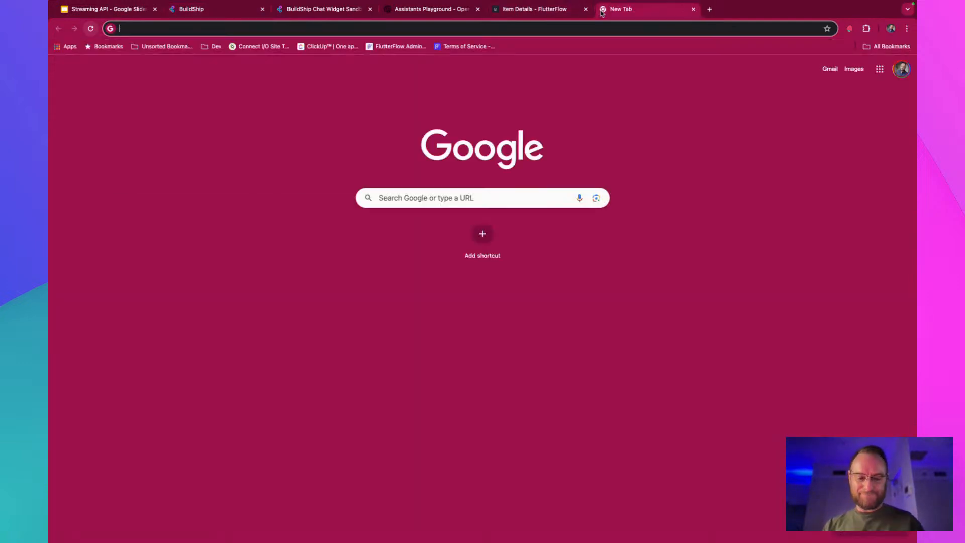
{"action": "type", "text": "docs"}
{"action": "key", "text": "Return"}
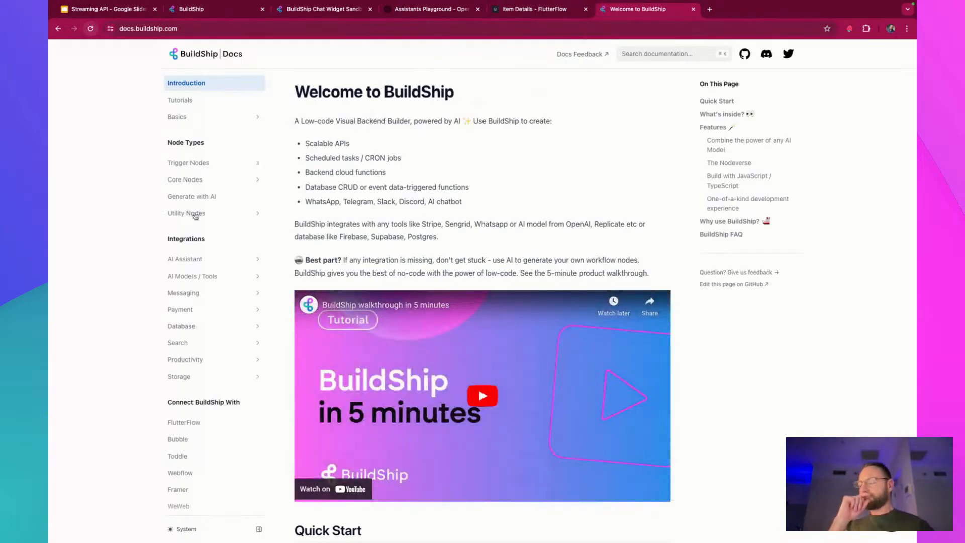
{"action": "scroll", "coordinate": [228, 421], "scroll_direction": "down", "scroll_amount": 5}
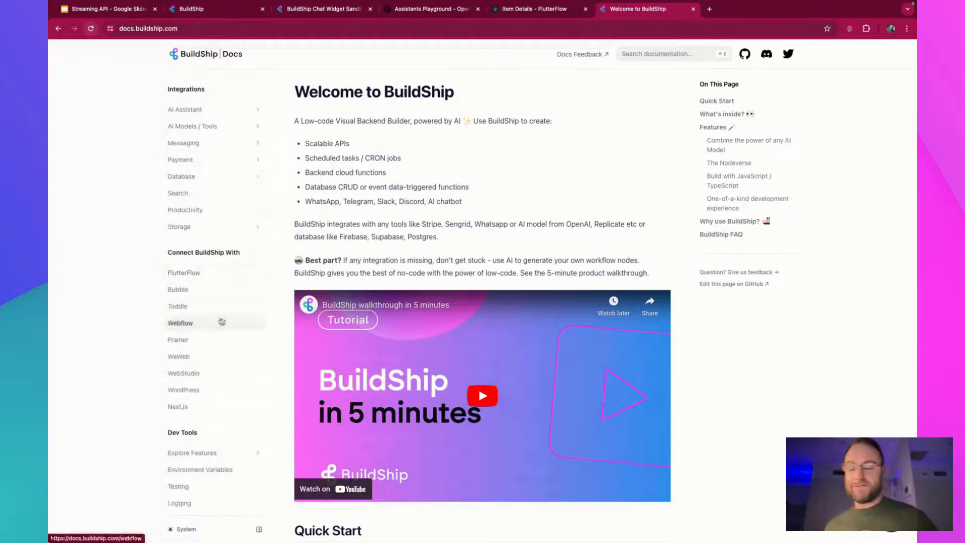
{"action": "left_click", "coordinate": [214, 272]}
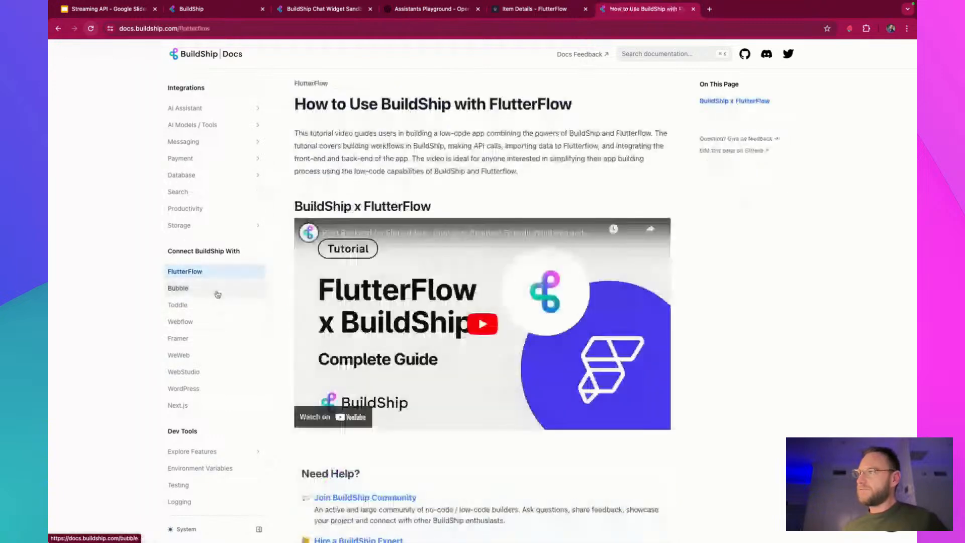
Look through the Bubble, Webflow and Framer connection guides and go back to the FlutterFlow guide
{"action": "left_click", "coordinate": [216, 290]}
{"action": "left_click", "coordinate": [222, 325]}
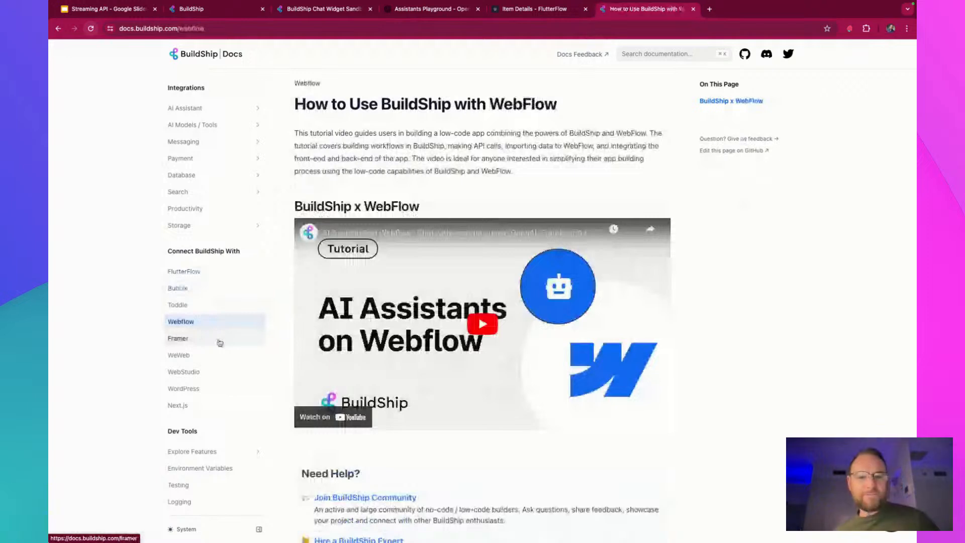
{"action": "left_click", "coordinate": [216, 340]}
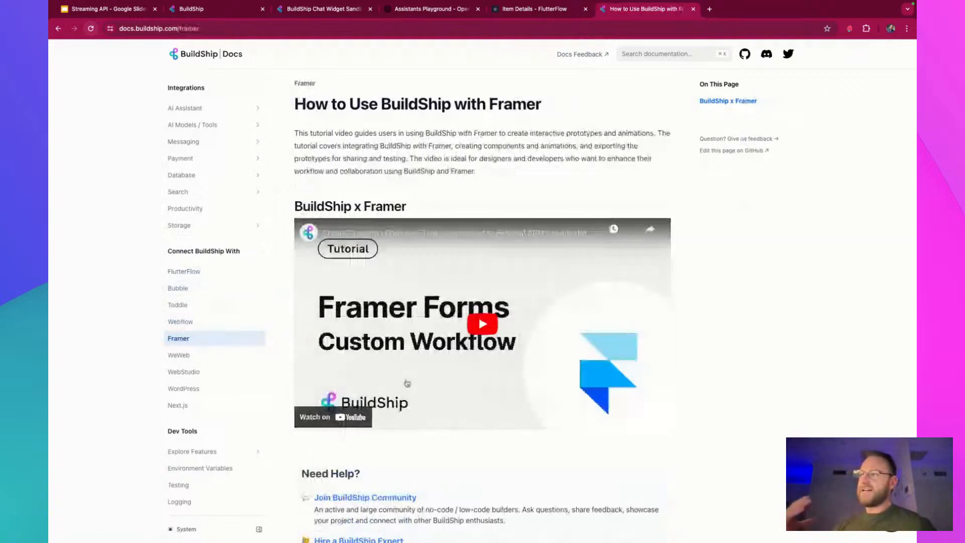
{"action": "scroll", "coordinate": [408, 384], "scroll_direction": "down", "scroll_amount": 2}
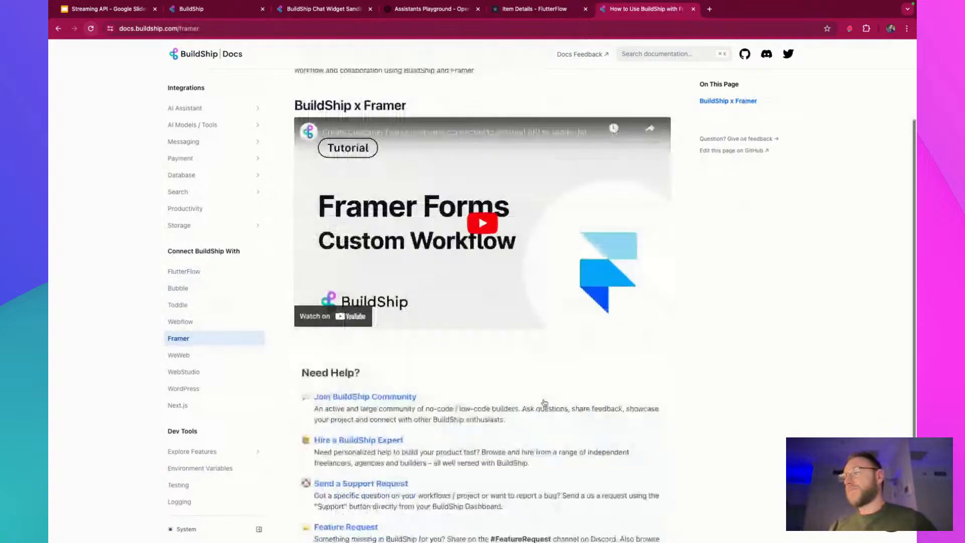
{"action": "scroll", "coordinate": [544, 400], "scroll_direction": "up", "scroll_amount": 2}
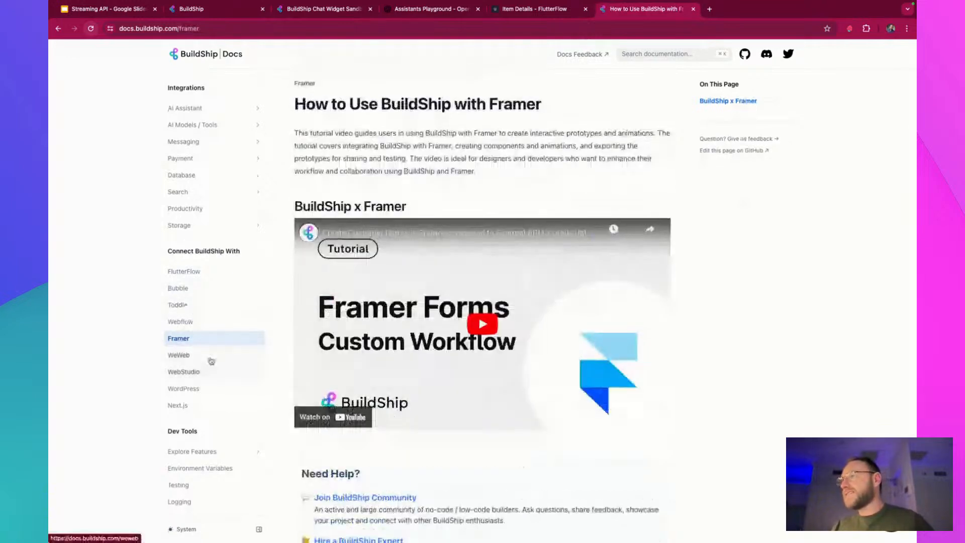
{"action": "left_click", "coordinate": [211, 272]}
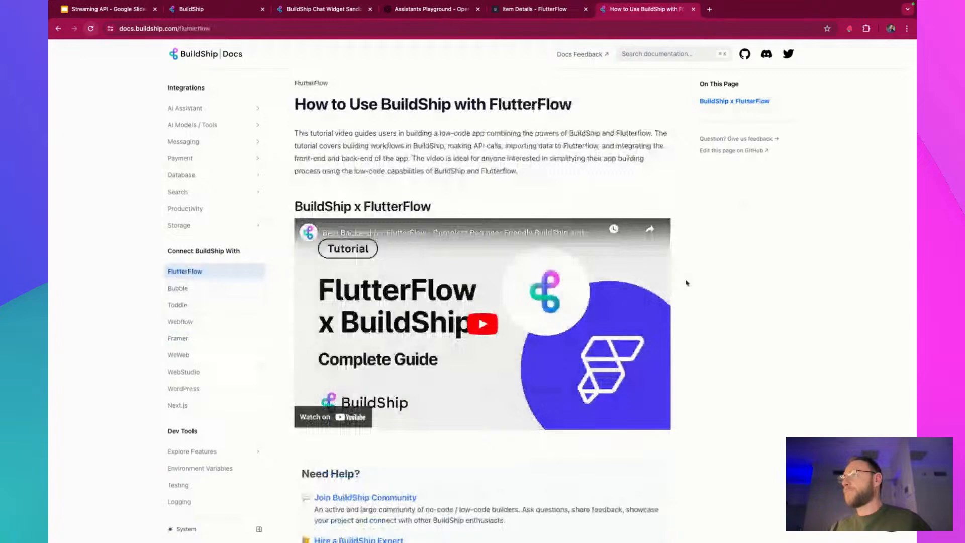
Look at the Bubble and WebStudio connection guides in the BuildShip documentation
{"action": "scroll", "coordinate": [687, 283], "scroll_direction": "down", "scroll_amount": 1}
{"action": "scroll", "coordinate": [209, 313], "scroll_direction": "up", "scroll_amount": 1}
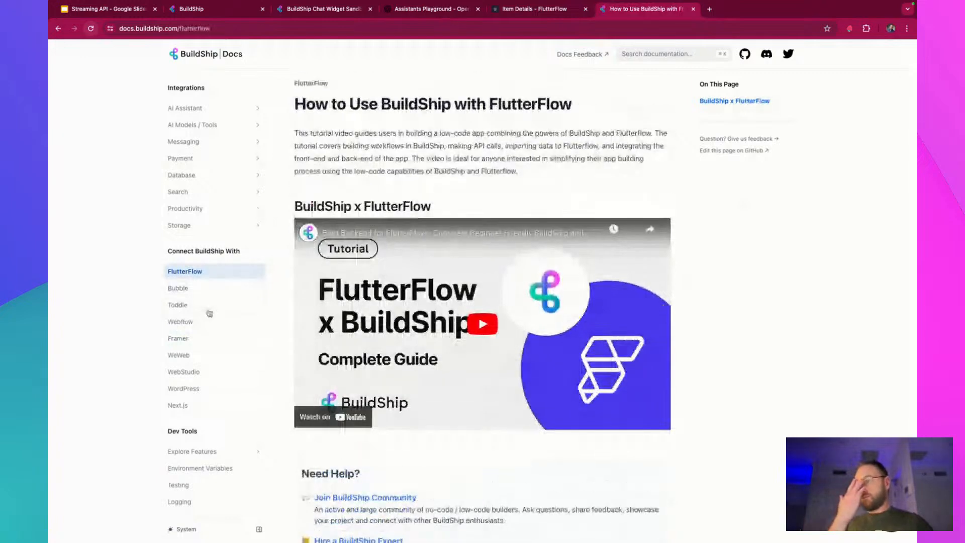
{"action": "left_click", "coordinate": [206, 298]}
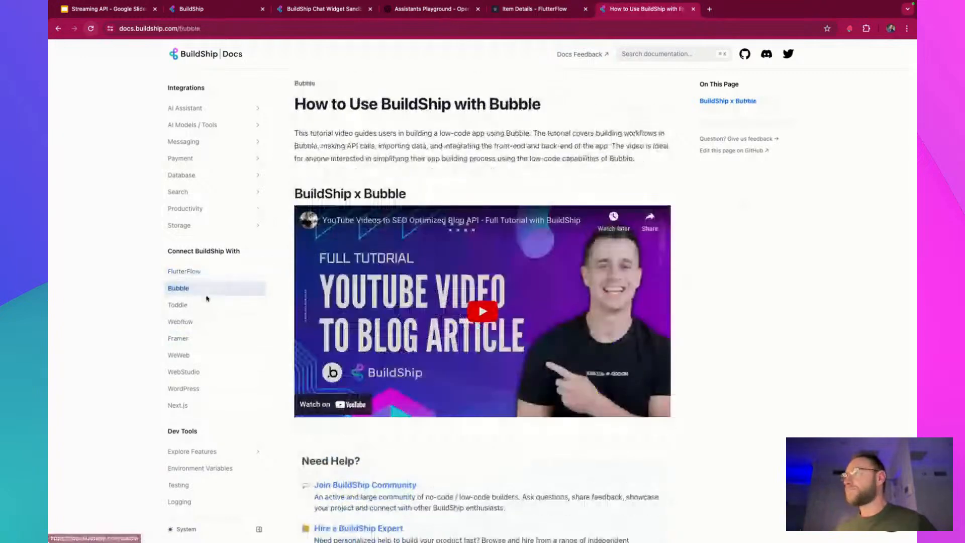
{"action": "left_click", "coordinate": [206, 375]}
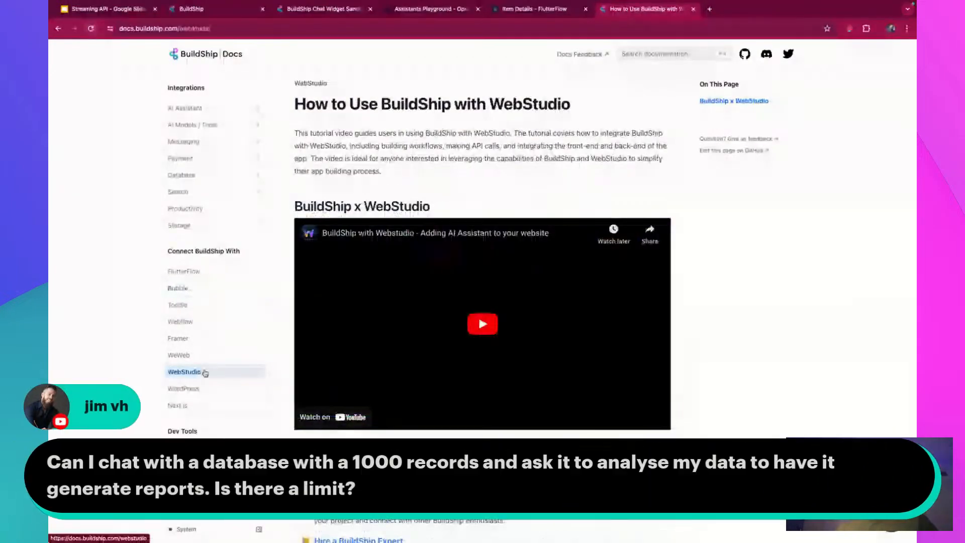
Look through the Node Types and Integrations topics in the documentation's navigation
{"action": "scroll", "coordinate": [229, 172], "scroll_direction": "up", "scroll_amount": 2}
{"action": "scroll", "coordinate": [226, 186], "scroll_direction": "up", "scroll_amount": 1}
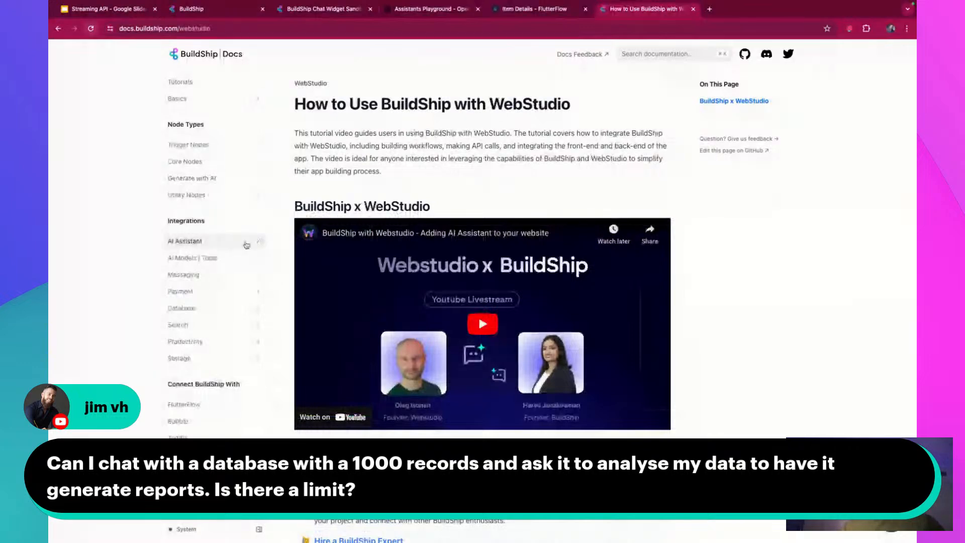
{"action": "scroll", "coordinate": [246, 245], "scroll_direction": "up", "scroll_amount": 1}
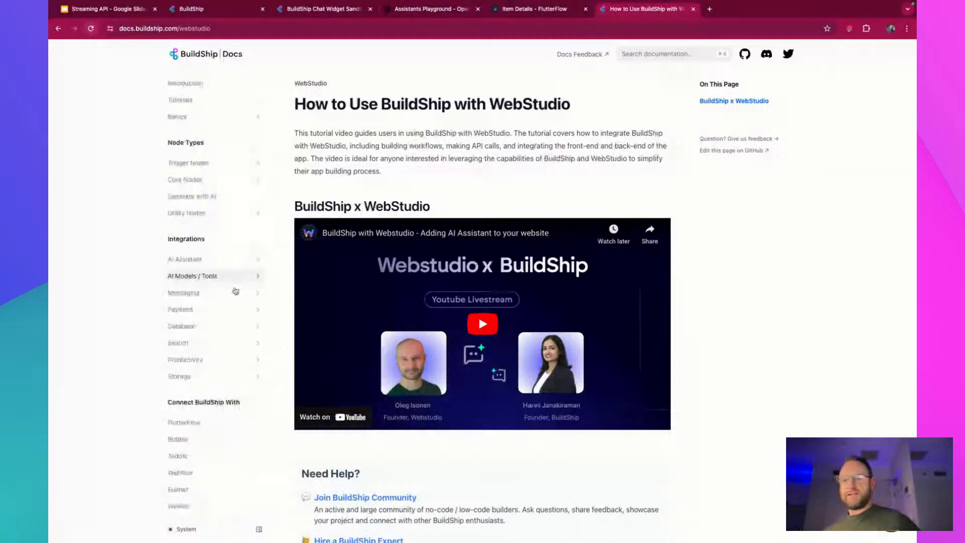
{"action": "scroll", "coordinate": [237, 308], "scroll_direction": "up", "scroll_amount": 1}
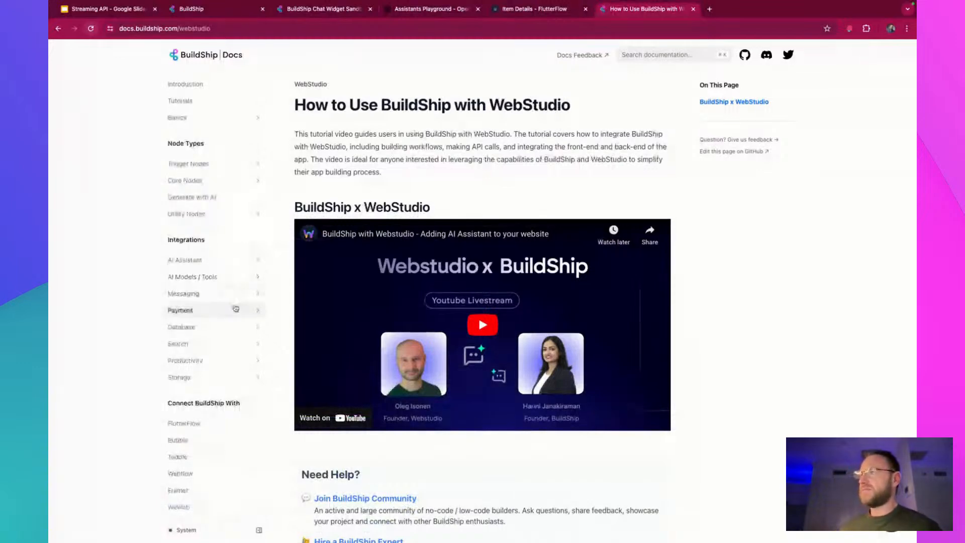
{"action": "scroll", "coordinate": [234, 308], "scroll_direction": "down", "scroll_amount": 4}
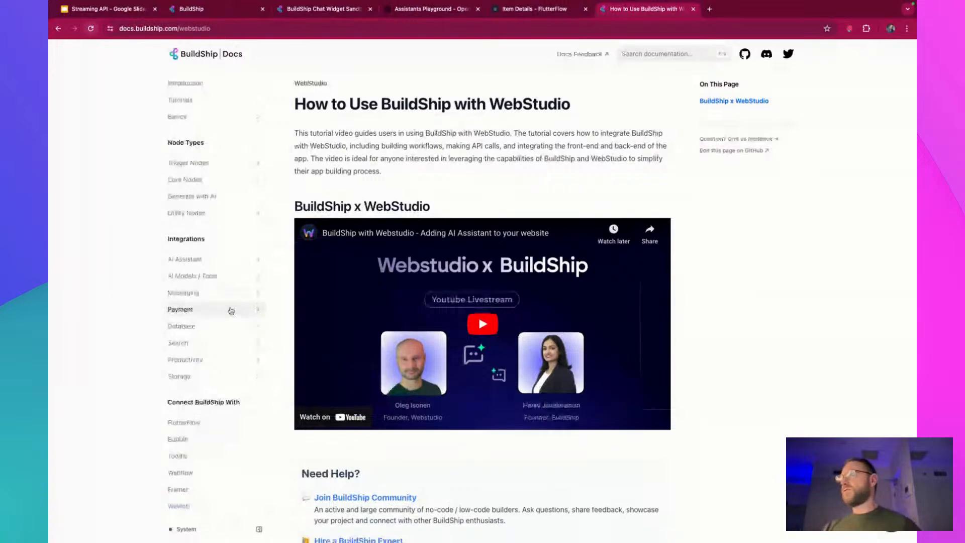
Expand Explore Features under Dev Tools and examine its topics and the WebStudio page's Need Help section
{"action": "scroll", "coordinate": [231, 311], "scroll_direction": "down", "scroll_amount": 2}
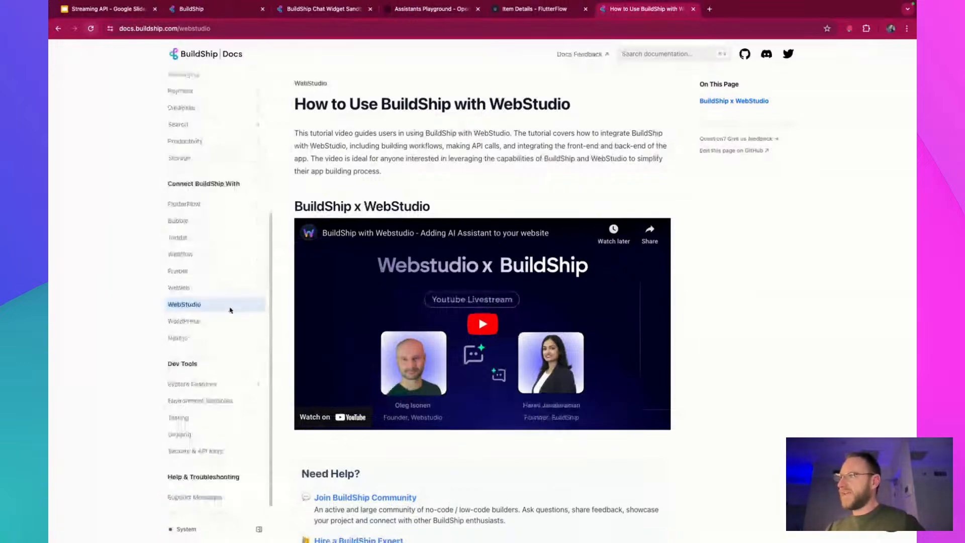
{"action": "scroll", "coordinate": [244, 382], "scroll_direction": "down", "scroll_amount": 1}
{"action": "left_click", "coordinate": [255, 372]}
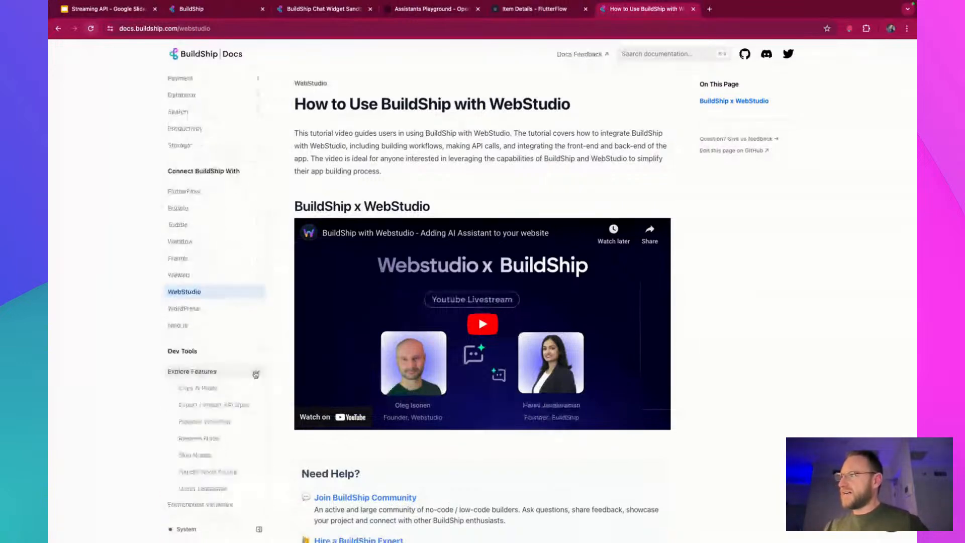
{"action": "scroll", "coordinate": [255, 374], "scroll_direction": "down", "scroll_amount": 3}
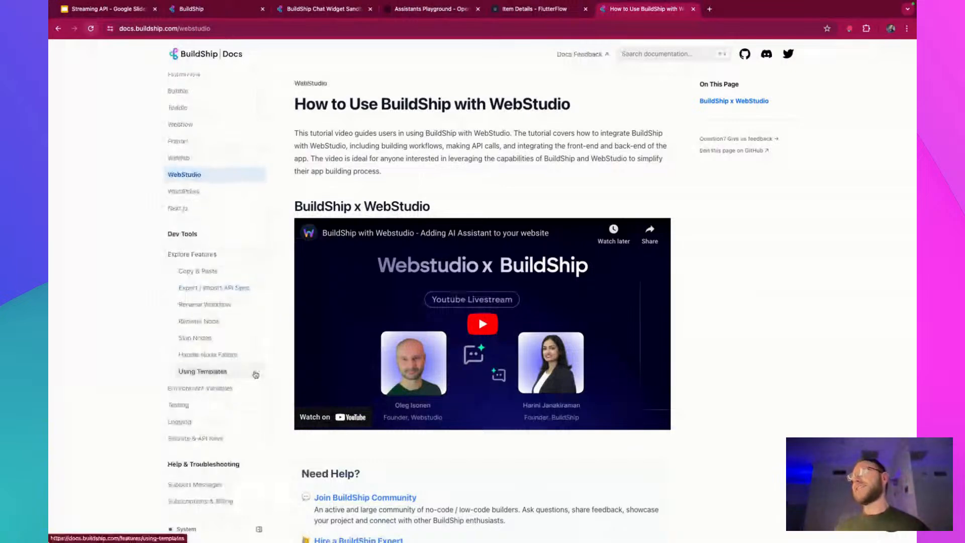
{"action": "scroll", "coordinate": [256, 374], "scroll_direction": "down", "scroll_amount": 1}
{"action": "scroll", "coordinate": [257, 373], "scroll_direction": "down", "scroll_amount": 3}
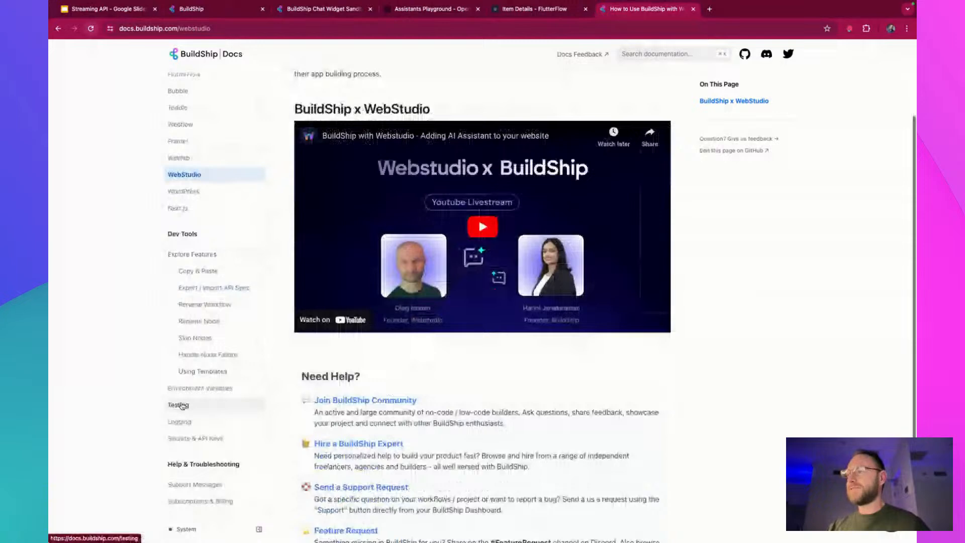
{"action": "scroll", "coordinate": [93, 348], "scroll_direction": "down", "scroll_amount": 1}
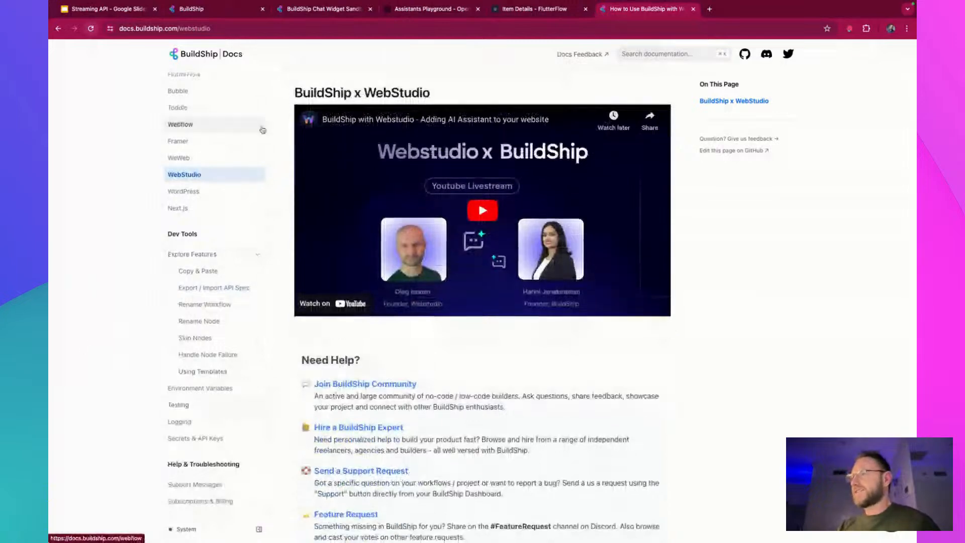
Switch to the Streaming API presentation in Google Slides and show slide 10 with the buildship.com/discord QR code
{"action": "left_click", "coordinate": [113, 9]}
{"action": "scroll", "coordinate": [114, 453], "scroll_direction": "down", "scroll_amount": 3}
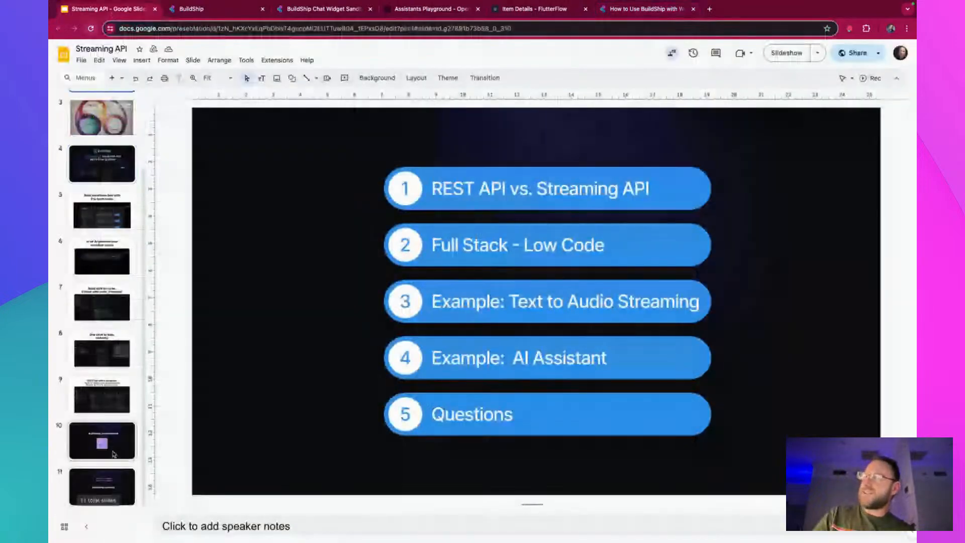
{"action": "left_click", "coordinate": [114, 453]}
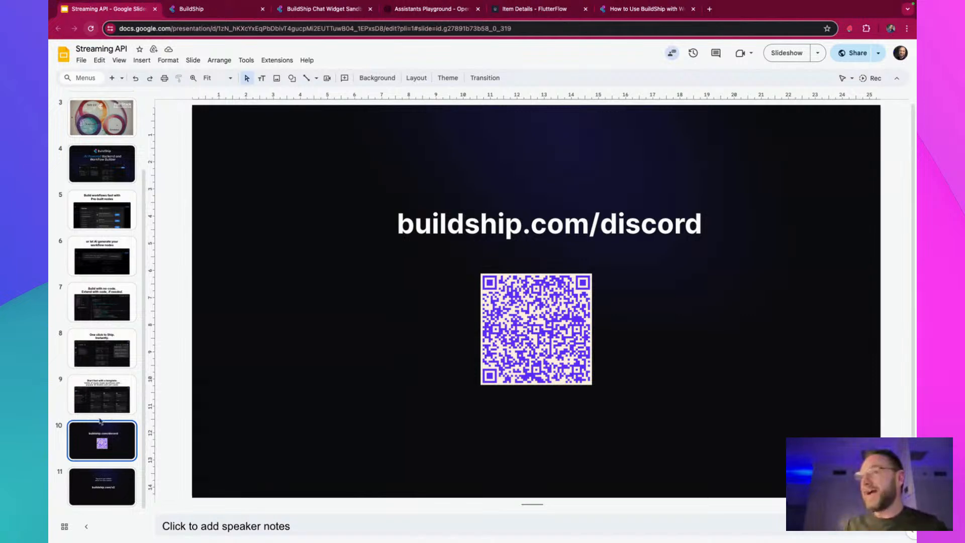
Present the Streaming API slideshow from the beginning and advance to the closing buildship.com/v2 signup slide
{"action": "left_click", "coordinate": [818, 53]}
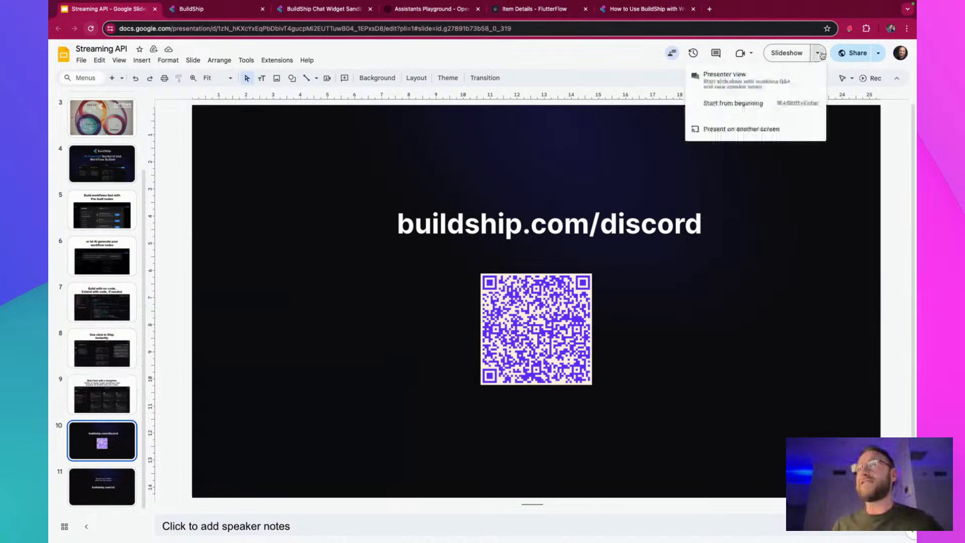
{"action": "left_click", "coordinate": [764, 105]}
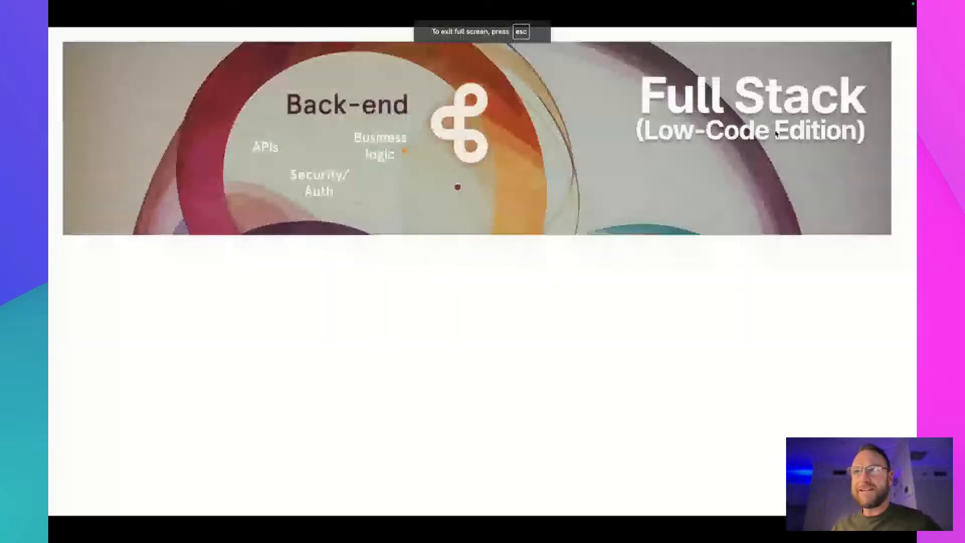
{"action": "key", "text": "Right"}
{"action": "key", "text": "Right"}
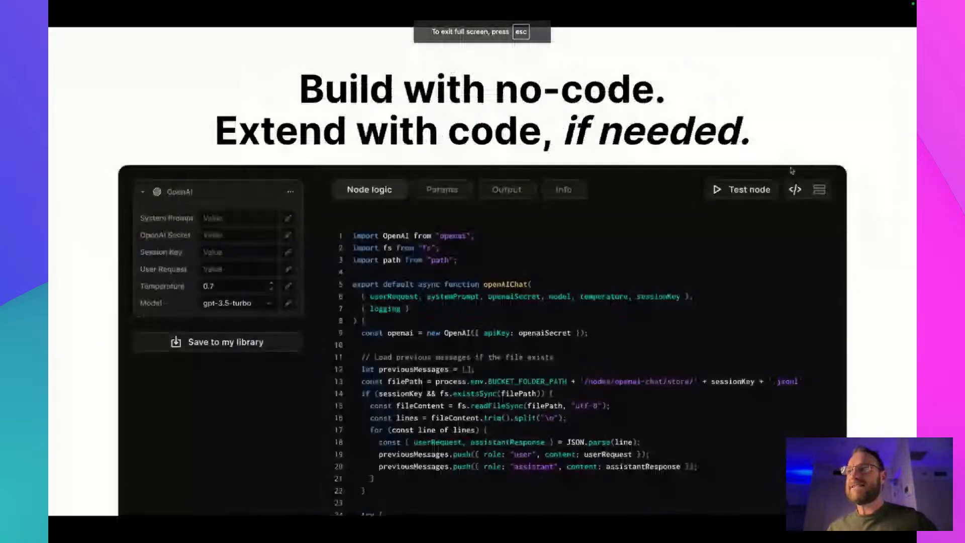
{"action": "key", "text": "Right"}
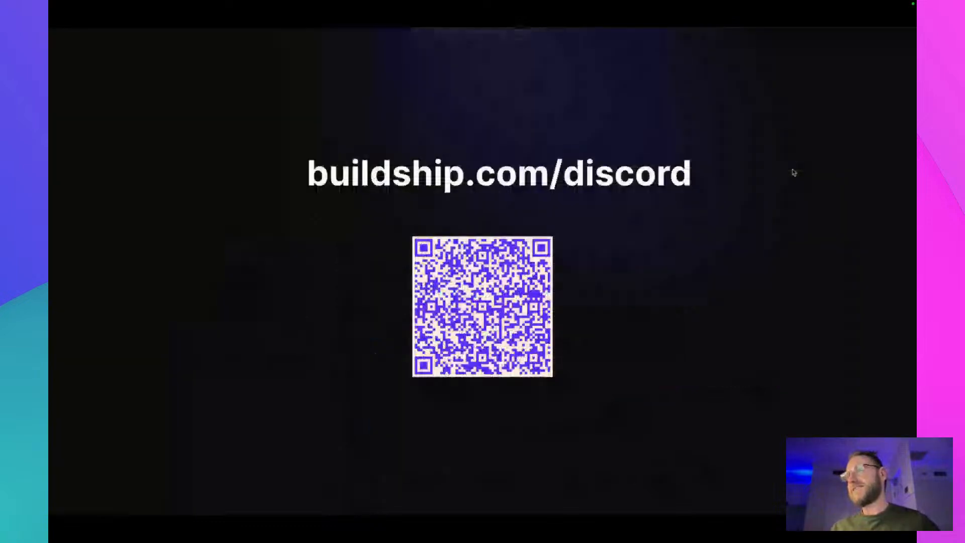
{"action": "key", "text": "Right"}
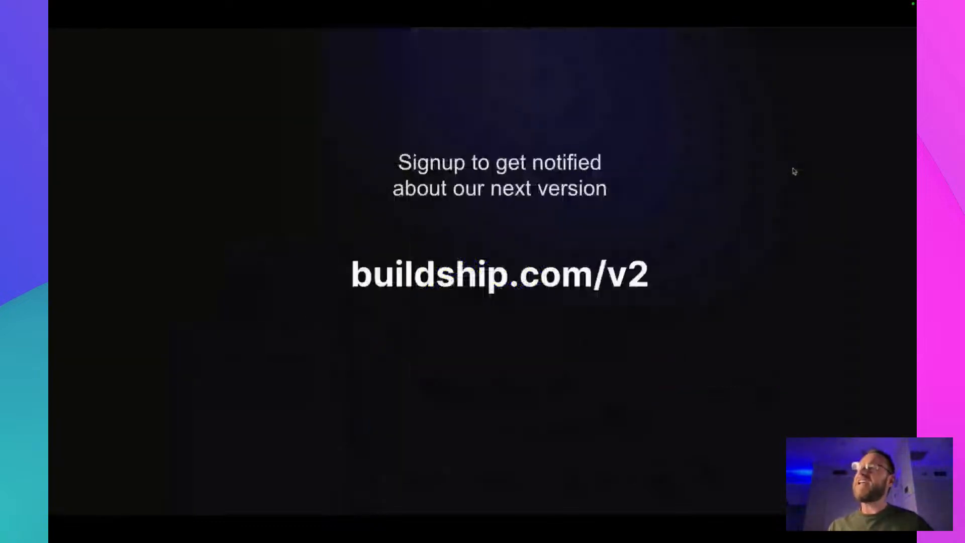